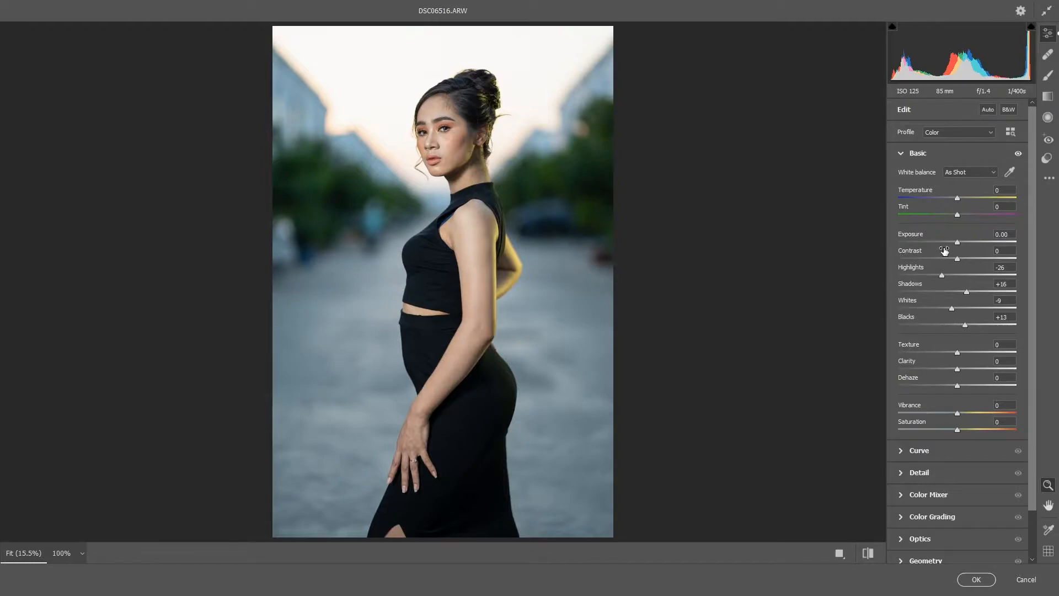
- Set the basic adjustments to exposure +0.10, contrast +12, shadows +25, temperature +3 and vibrance +4
mouse_move(956, 258)
left_mouse_down()
mouse_move(974, 263)
mouse_move(960, 246)
left_mouse_up()
left_click_drag(967, 291, 973, 292)
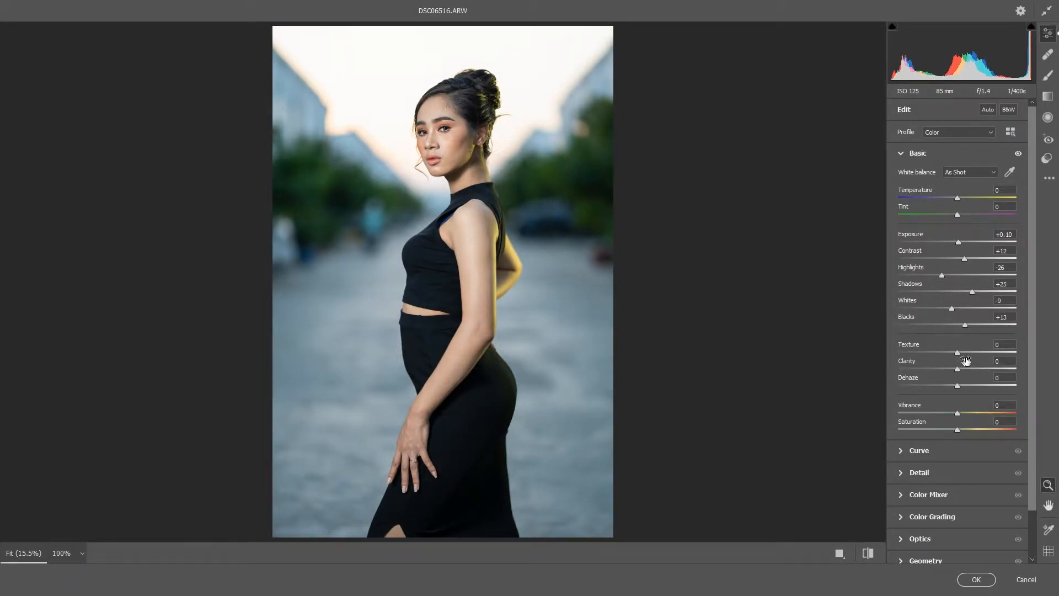
left_click_drag(958, 197, 960, 197)
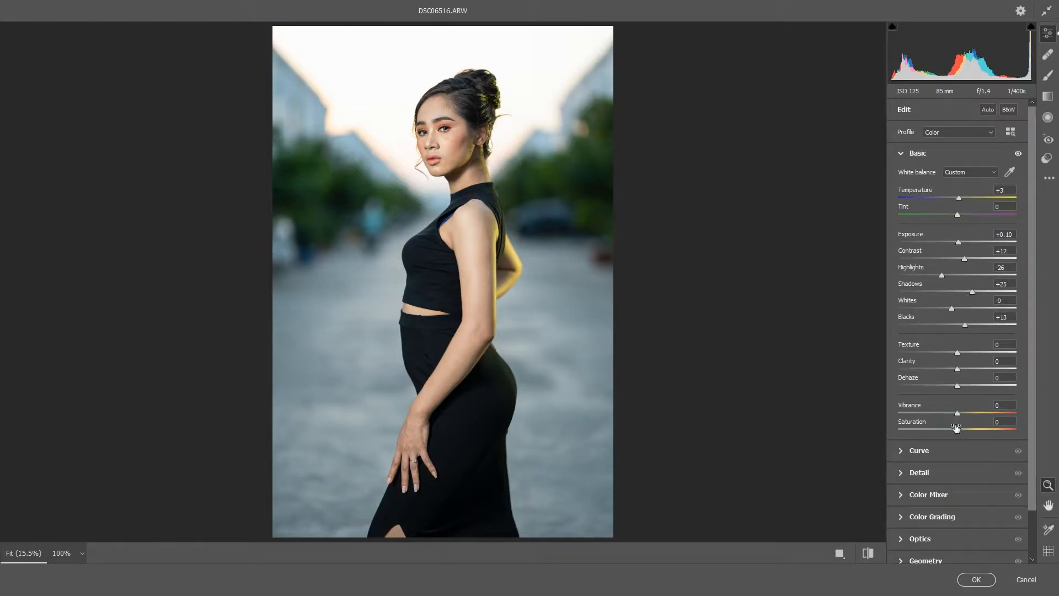
left_click_drag(962, 412, 960, 413)
- Fine-tune the photo's Texture amount while checking the skin and hair detail of the face
mouse_move(958, 353)
left_mouse_down()
mouse_move(969, 353)
mouse_move(939, 354)
mouse_move(975, 350)
mouse_move(958, 353)
left_mouse_up()
left_click(456, 106)
left_click_drag(462, 134, 475, 317)
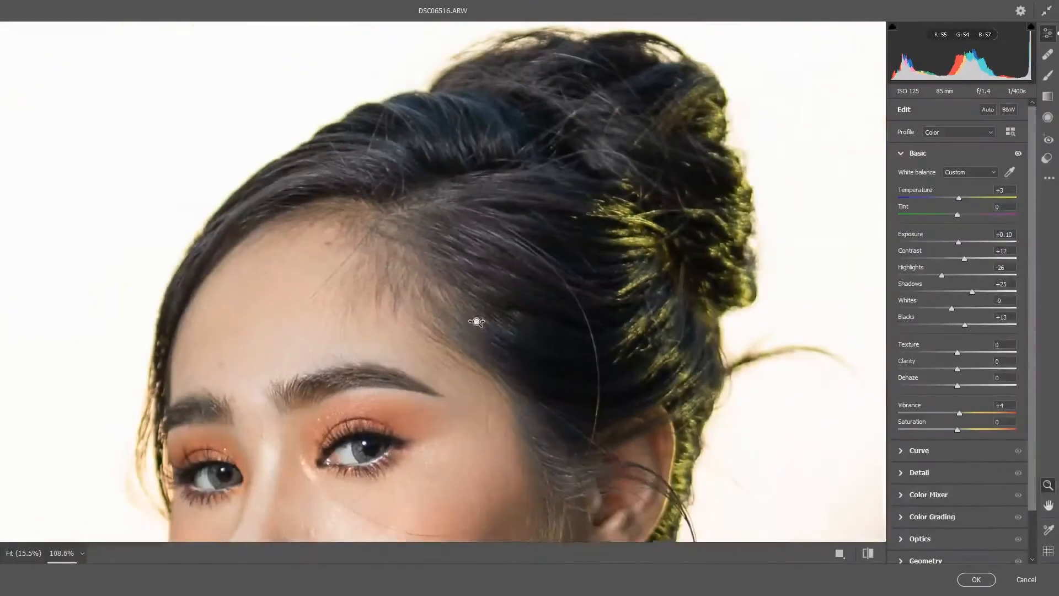
key("space")
left_click_drag(475, 410, 533, 107)
left_click_drag(491, 194, 449, 219)
key("space")
left_click_drag(519, 225, 499, 292)
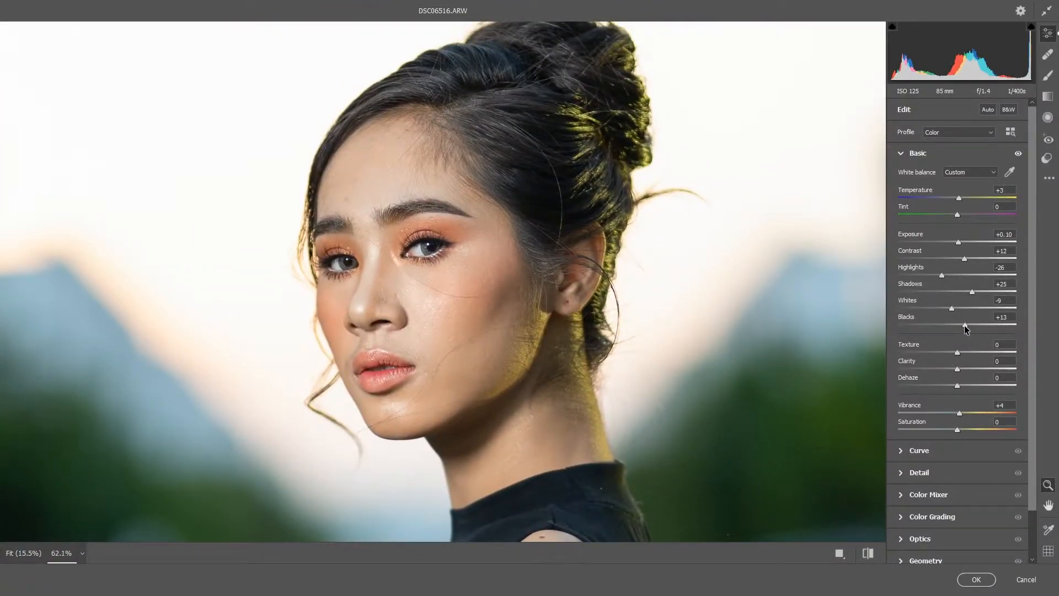
left_click_drag(959, 356, 951, 357)
left_click_drag(955, 351, 956, 352)
- Set the luminance of the Oranges to +12 in the Color Mixer
left_click(929, 495)
left_click_drag(530, 284, 427, 295)
left_click_drag(562, 378, 461, 228)
left_click_drag(488, 232, 451, 232)
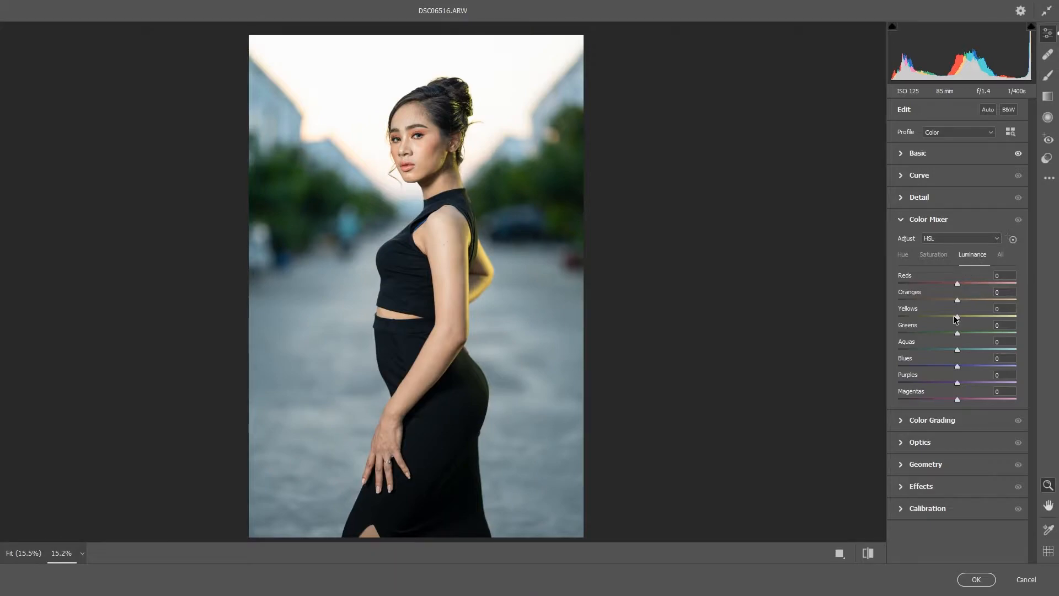
left_click_drag(957, 300, 964, 299)
left_click_drag(964, 300, 964, 300)
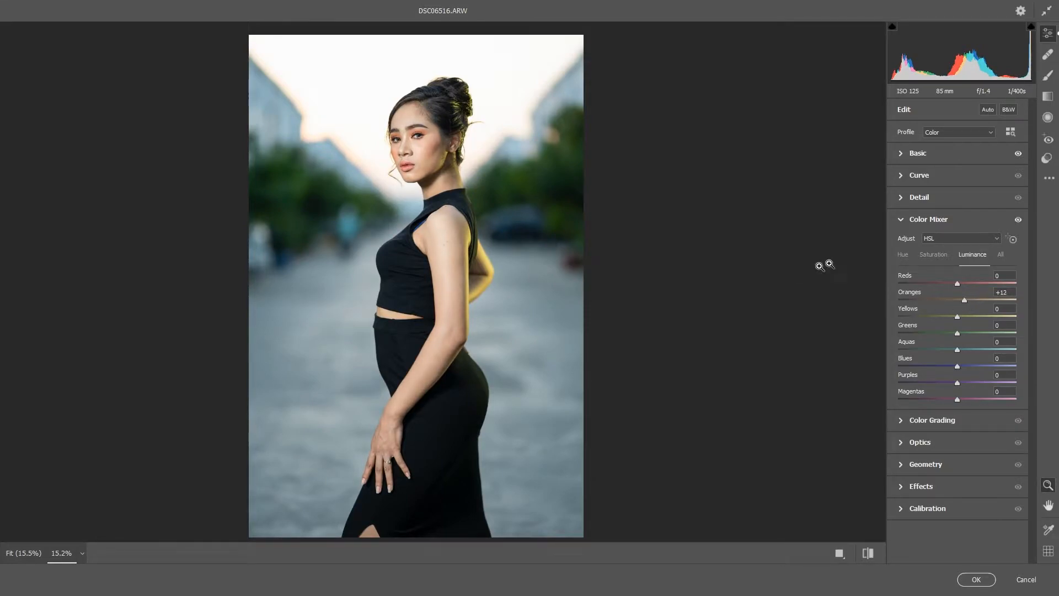
- Set the saturation of the Greens to -43 and their hue to -39 in the Color Mixer
left_click(931, 256)
left_click_drag(957, 335, 933, 334)
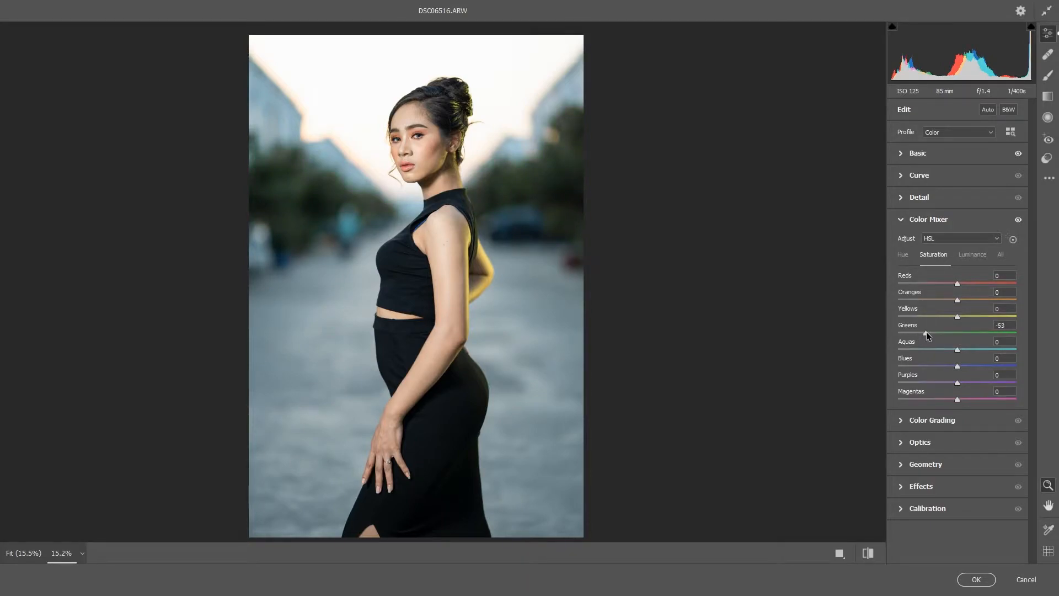
mouse_move(927, 333)
left_mouse_down()
mouse_move(995, 333)
mouse_move(920, 335)
left_mouse_up()
left_click(905, 257)
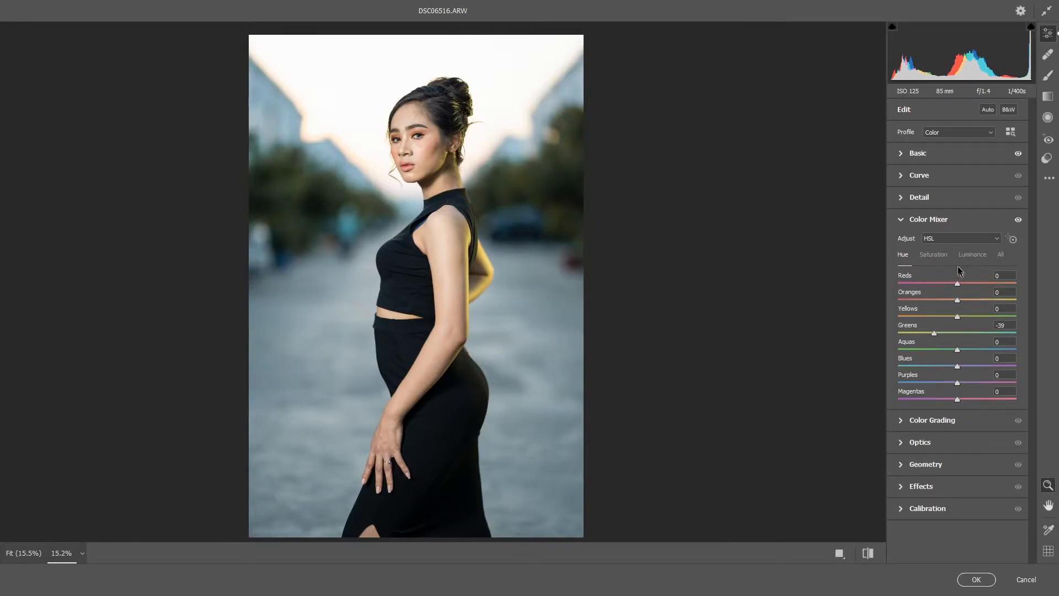
- Lower the saturation of the Yellows moderately and apply the raw adjustments to the layer
left_click(944, 257)
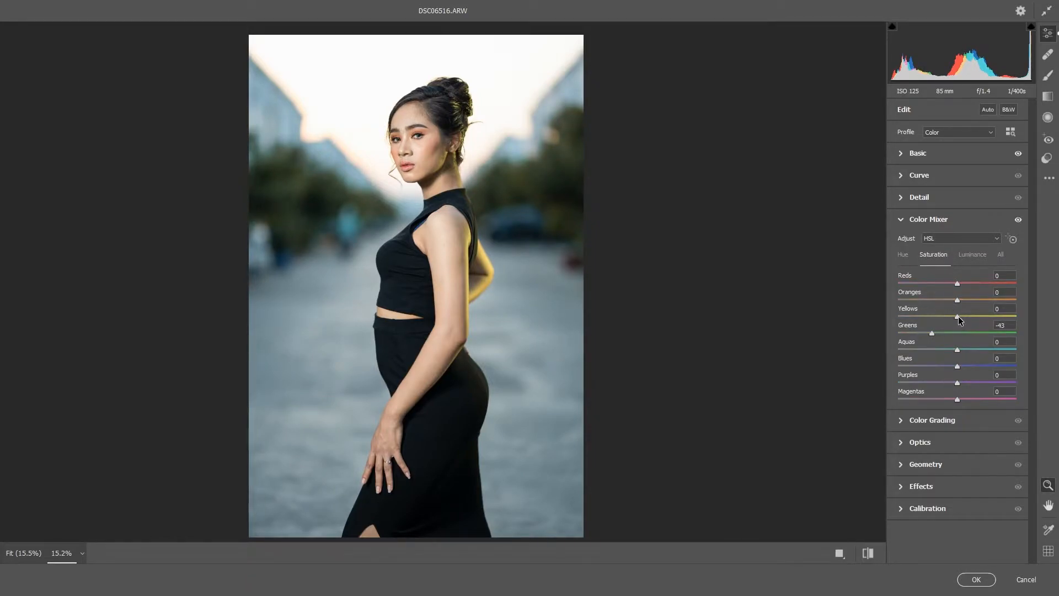
left_click_drag(957, 318, 942, 318)
left_click(976, 580)
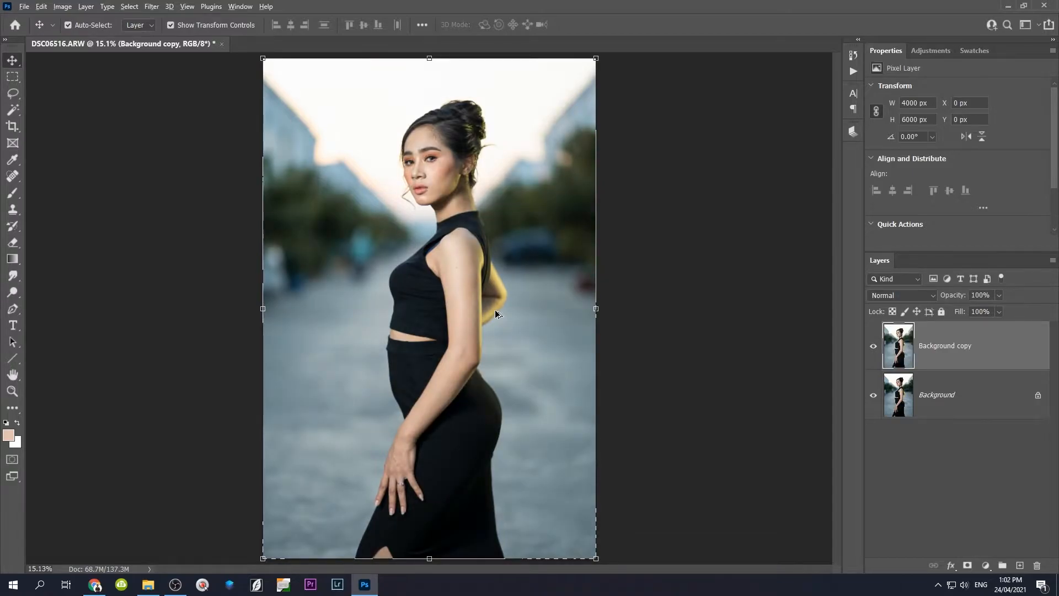
- Examine the colour-corrected portrait both as a whole and close up on the face
scroll(495, 309, "down", 3)
scroll(495, 310, "up", 2)
scroll(495, 310, "up", 1)
scroll(495, 309, "down", 1)
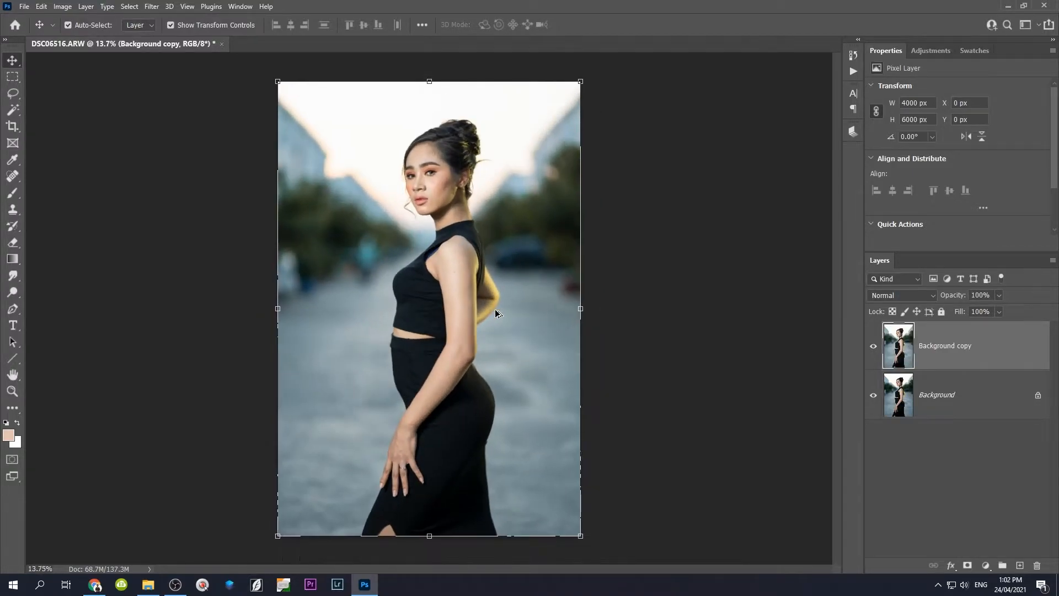
left_click(742, 372)
mouse_move(823, 468)
left_mouse_down()
mouse_move(814, 471)
mouse_move(826, 470)
left_mouse_up()
scroll(452, 278, "up", 1)
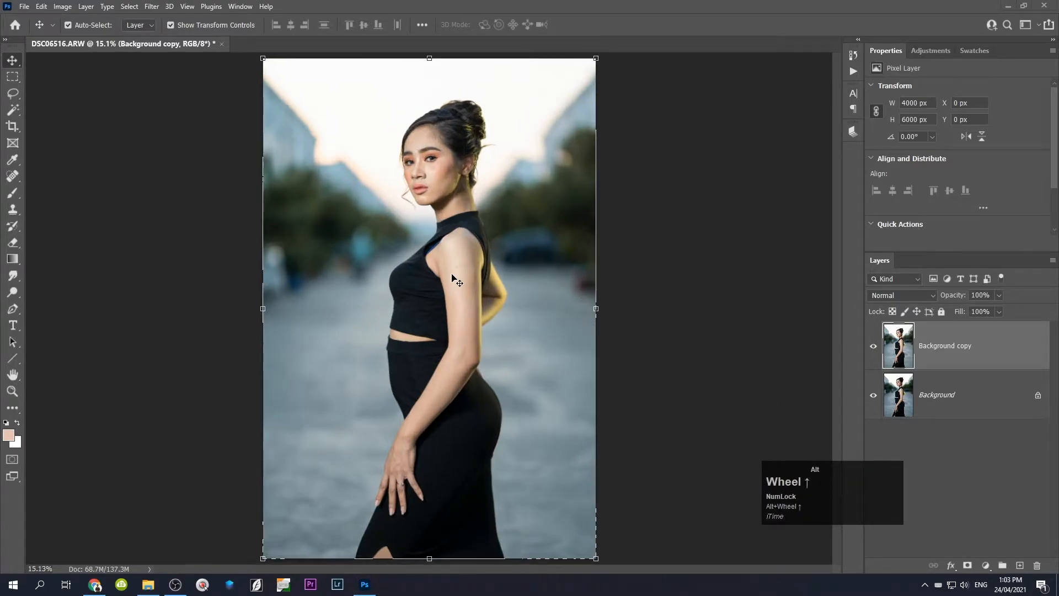
scroll(453, 278, "up", 14)
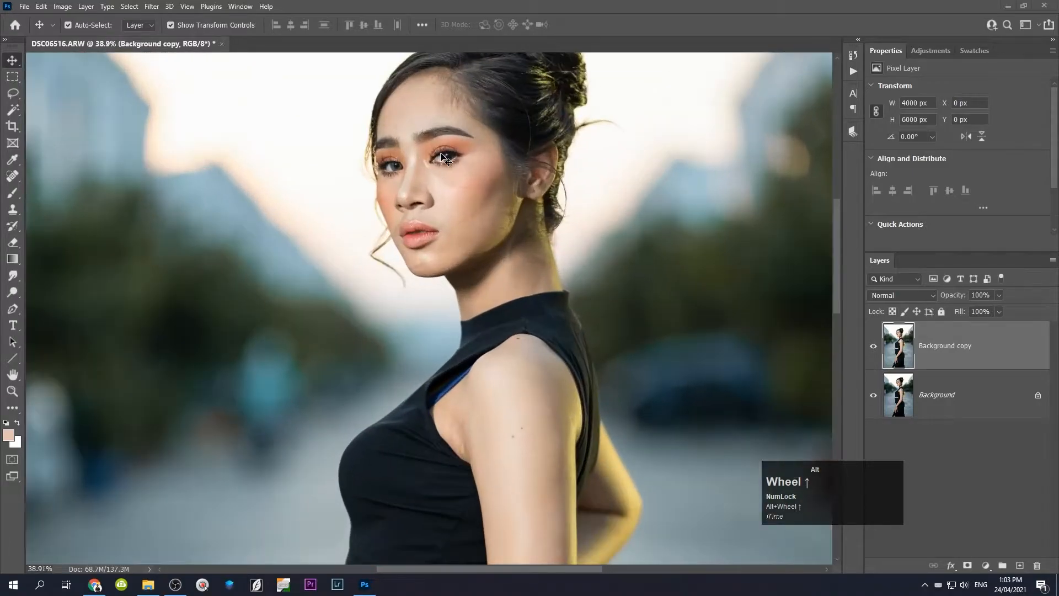
scroll(483, 166, "down", 14)
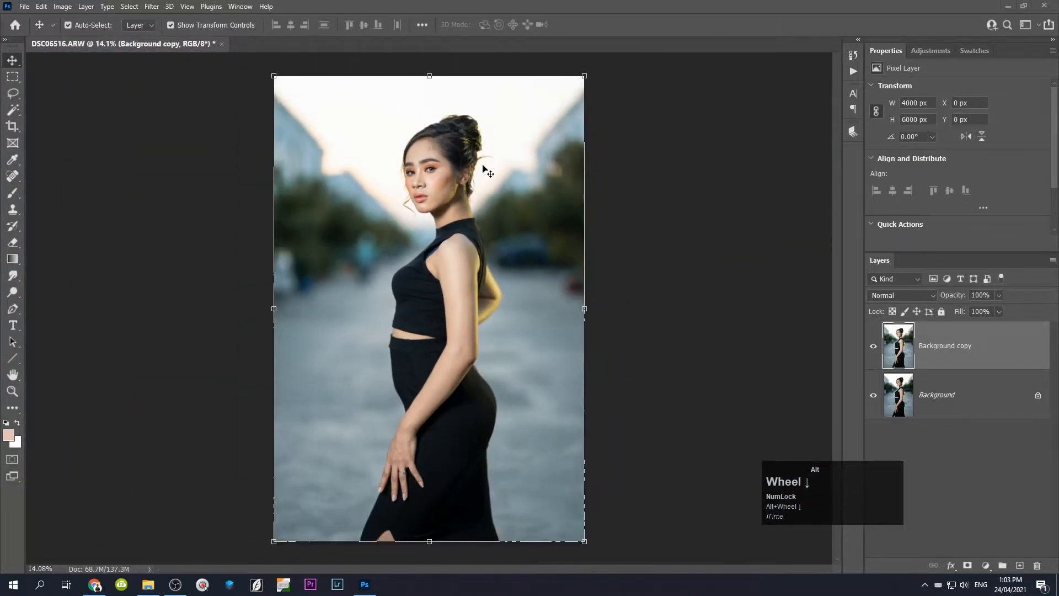
scroll(485, 167, "down", 1)
scroll(486, 166, "up", 1)
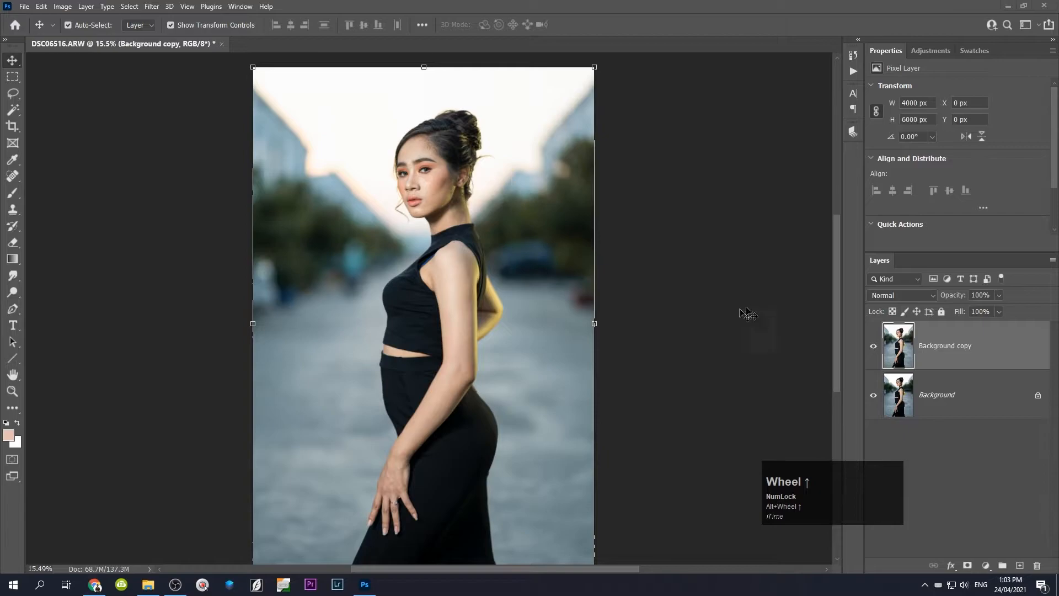
- Compare the photo before and after the colour correction by toggling the visibility of the Background copy layer
left_click(874, 347)
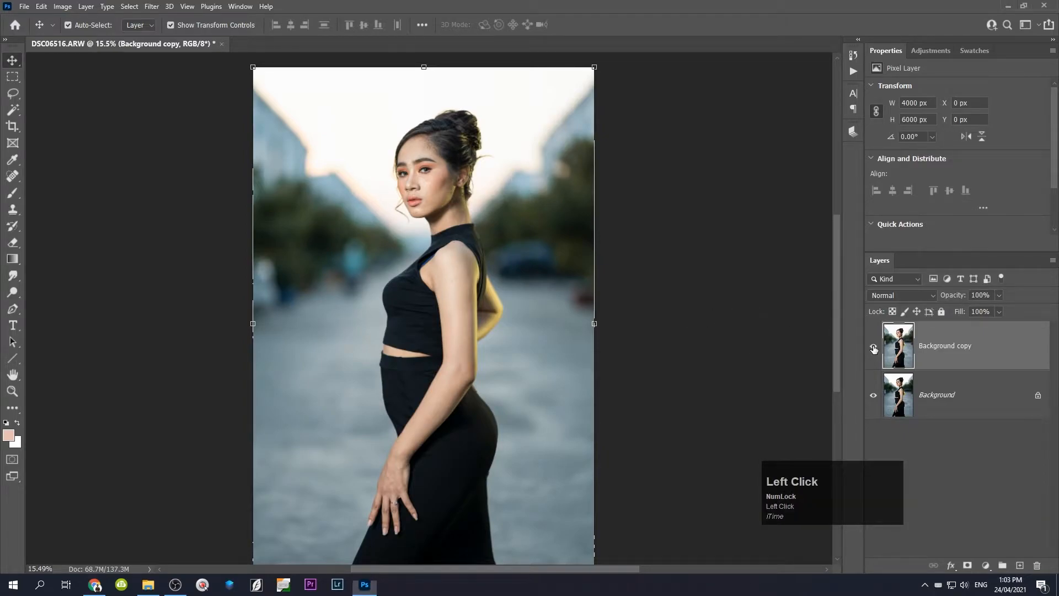
left_click(874, 347)
left_click(874, 348)
left_click(874, 347)
left_click(874, 347)
left_click(874, 348)
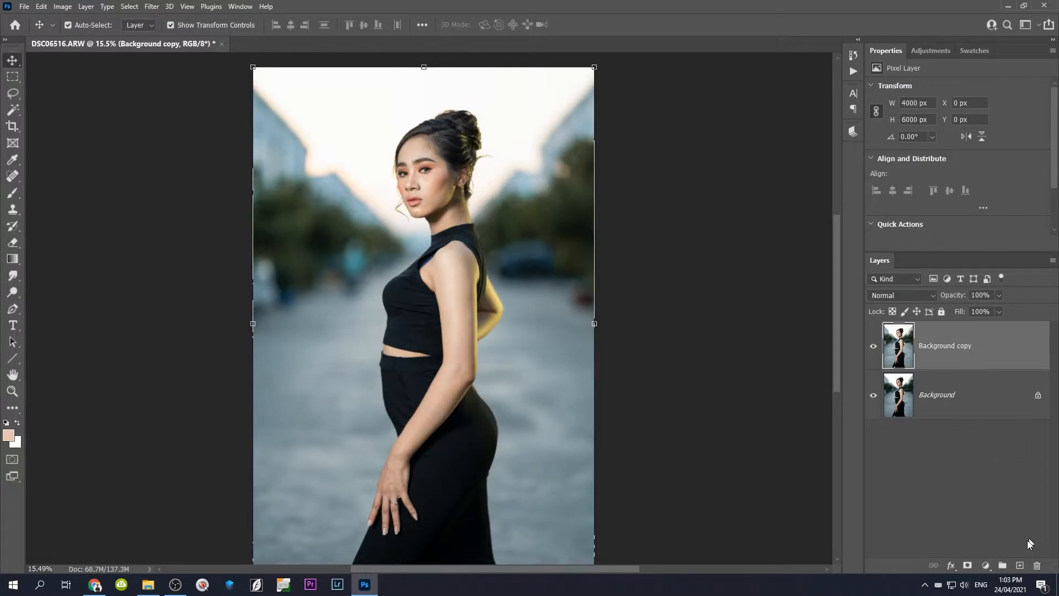
- Add a new empty layer above Background copy and name it "blemisches"
left_click(1019, 566)
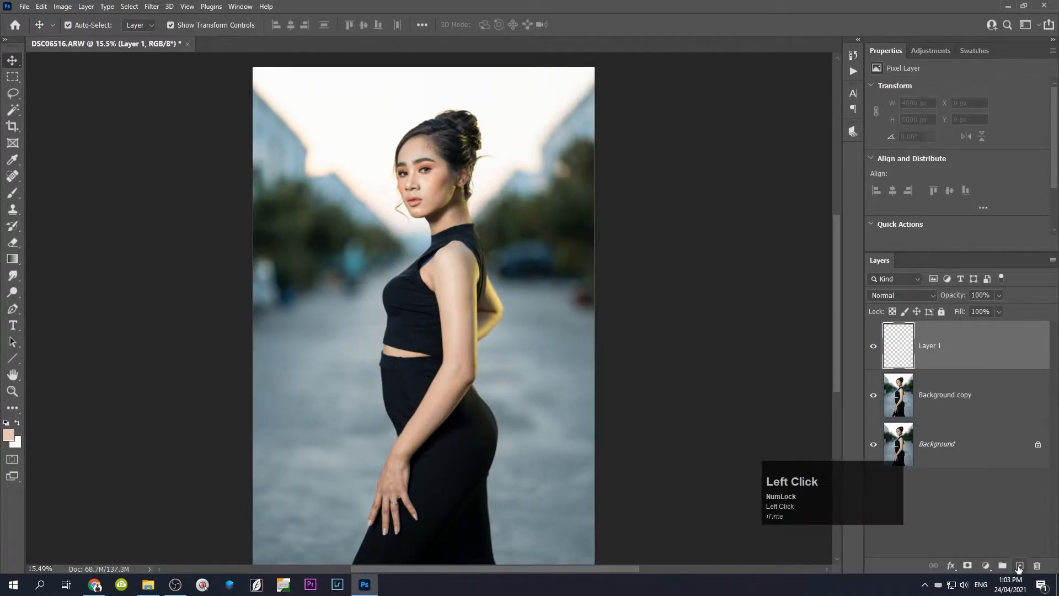
double_click(937, 346)
type("ble")
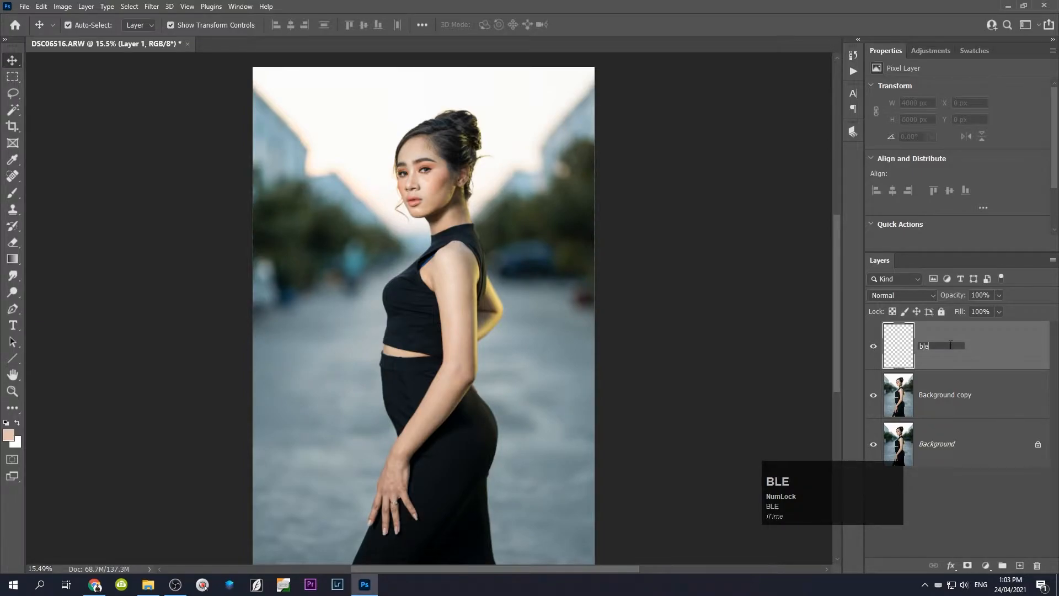
type("misches")
left_click(895, 351)
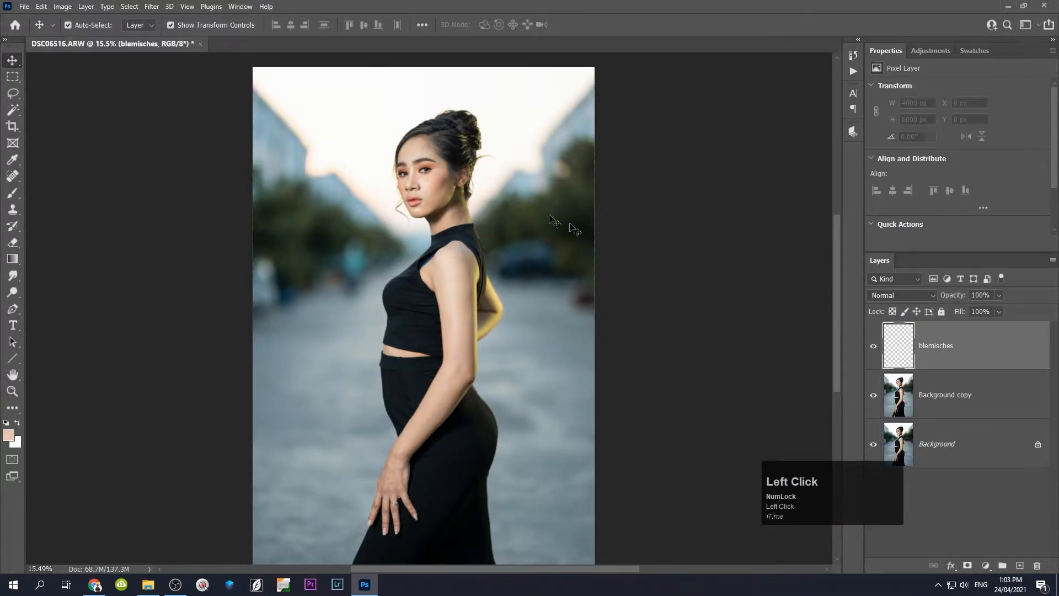
- Choose the Healing Brush at a size of 15 px for retouching the forehead
scroll(424, 155, "up", 10)
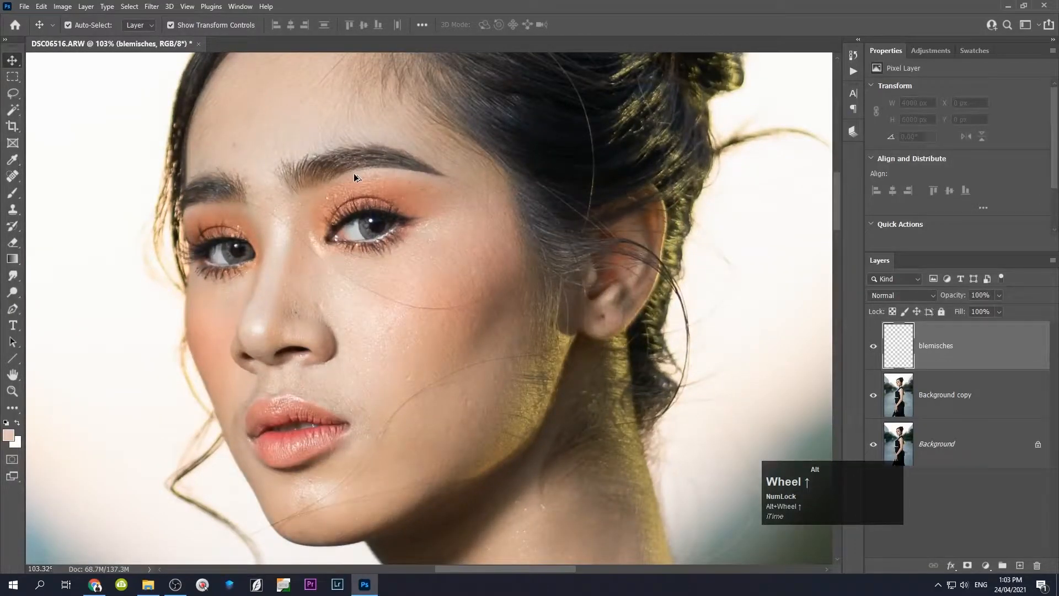
scroll(353, 176, "down", 1)
left_click_drag(361, 198, 381, 265)
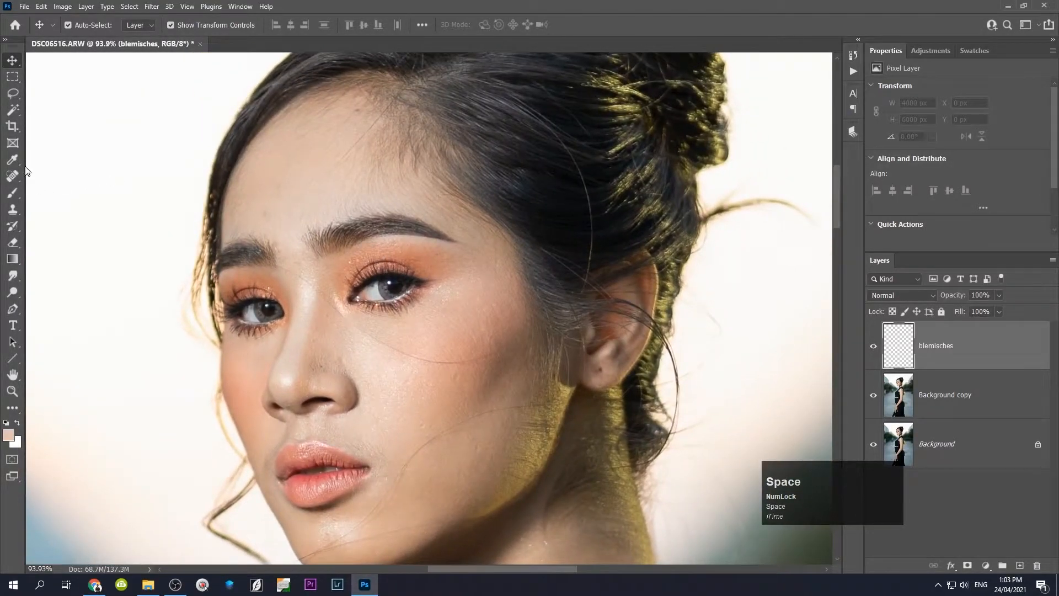
right_click(6, 176)
left_click(43, 189)
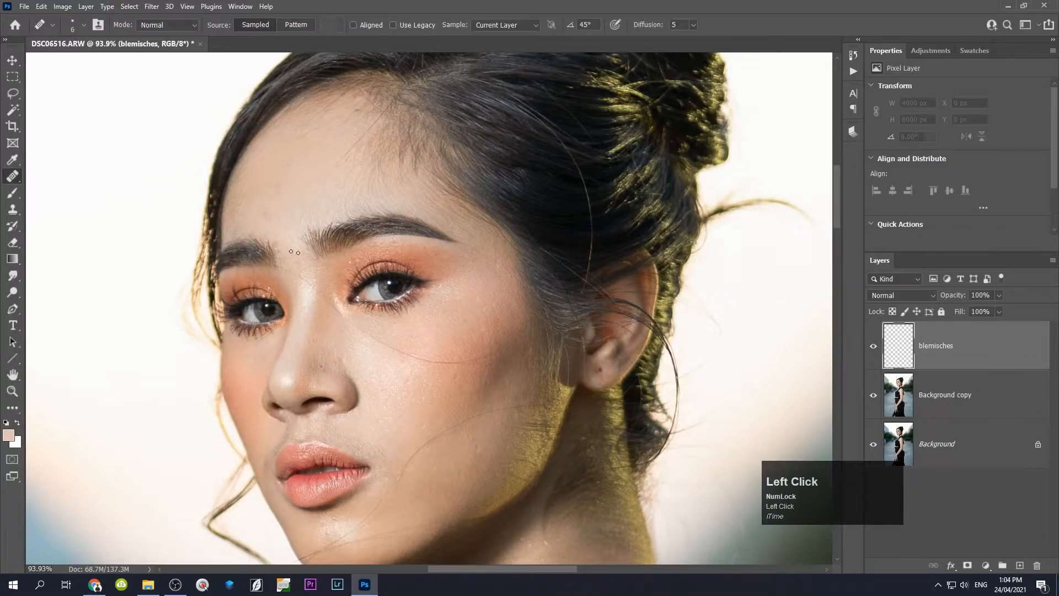
scroll(277, 235, "up", 2)
scroll(277, 235, "up", 2)
left_click_drag(277, 235, 315, 293)
key("bracketright")
key("bracketright")
key("bracketright")
key("bracketright")
- Set the Healing Brush to sample Current & Below for retouching on the empty layer
left_click(318, 292)
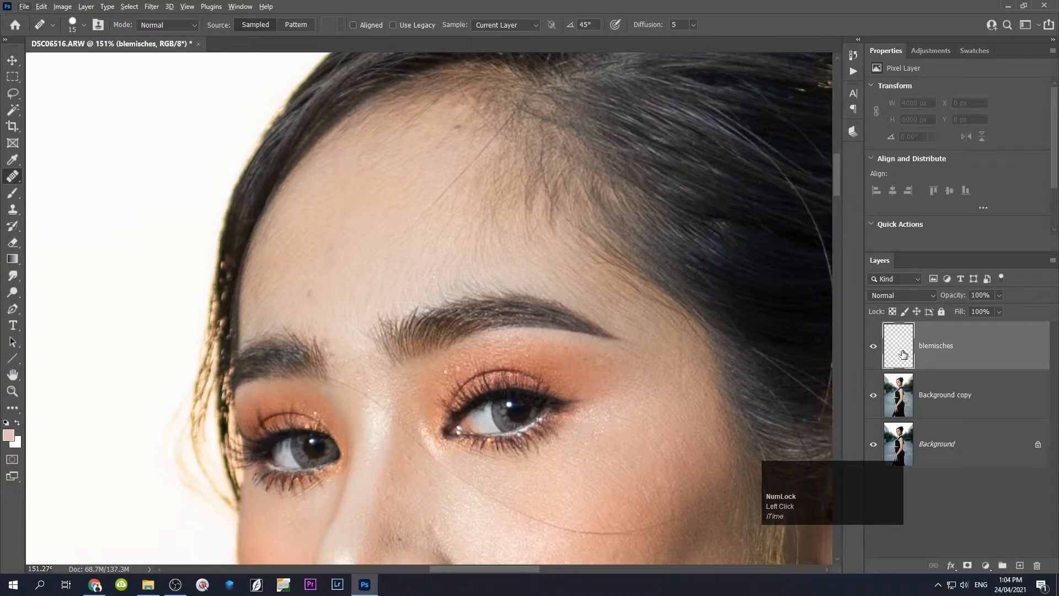
left_click(329, 299)
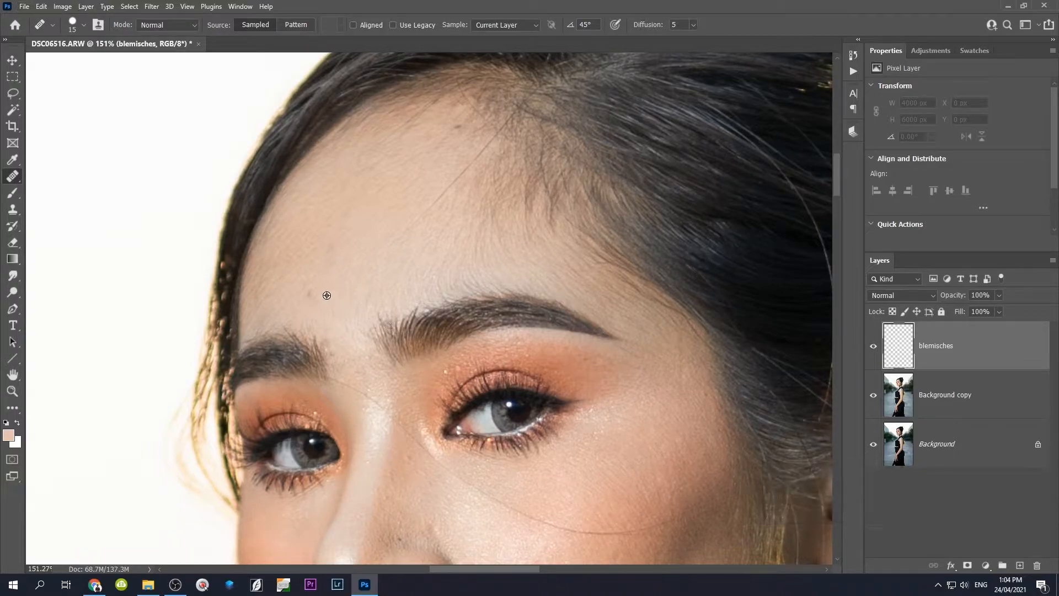
left_click(507, 25)
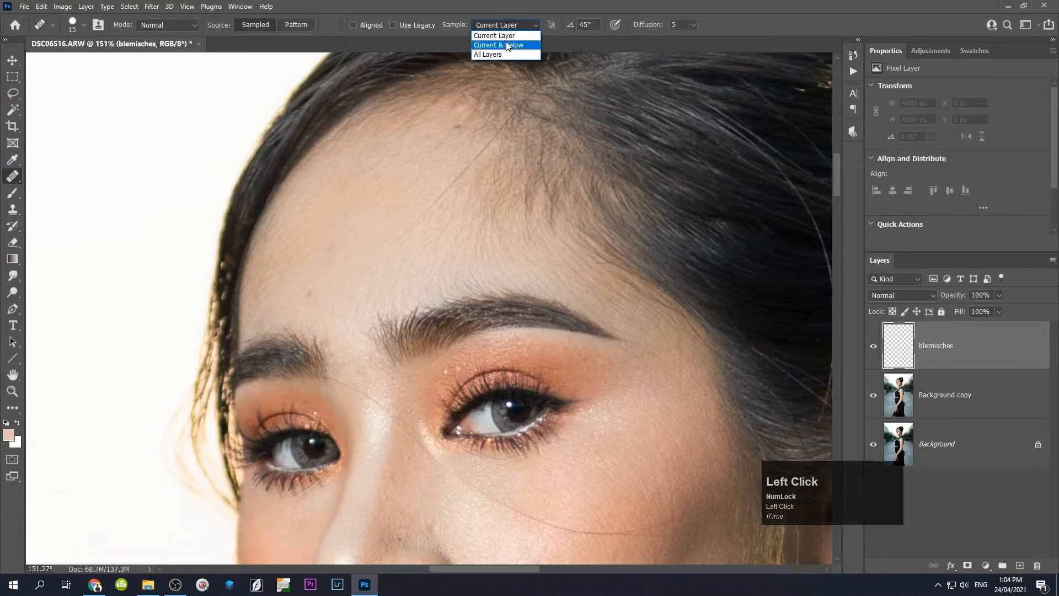
left_click(508, 46)
- Heal the dark spots on the forehead above the eyebrows and near the hairline from clean skin beside them
left_click(313, 294)
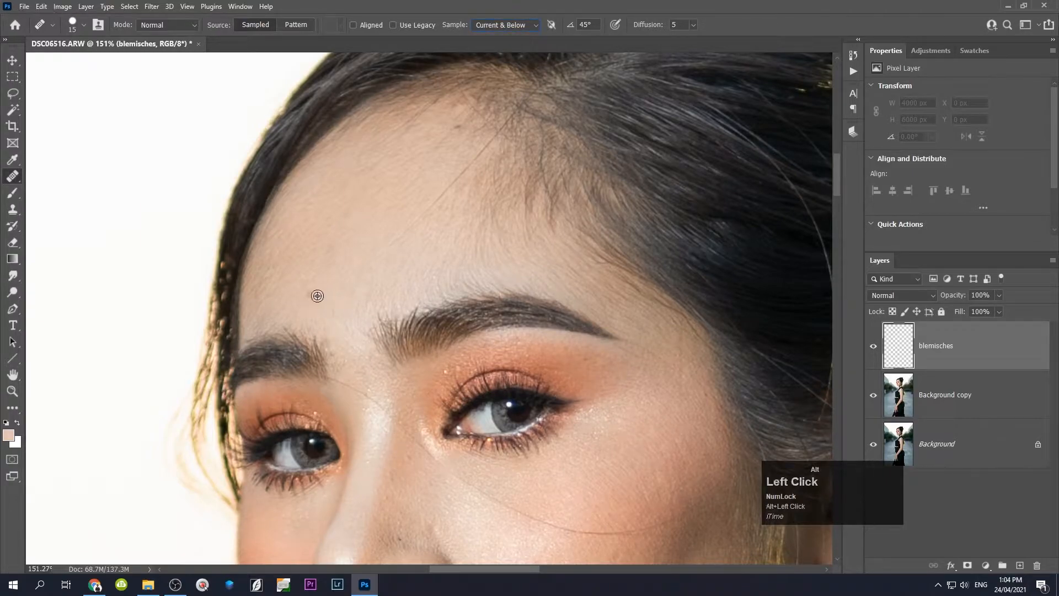
left_click(305, 276)
left_click(350, 230)
left_click(352, 217)
left_click(457, 126)
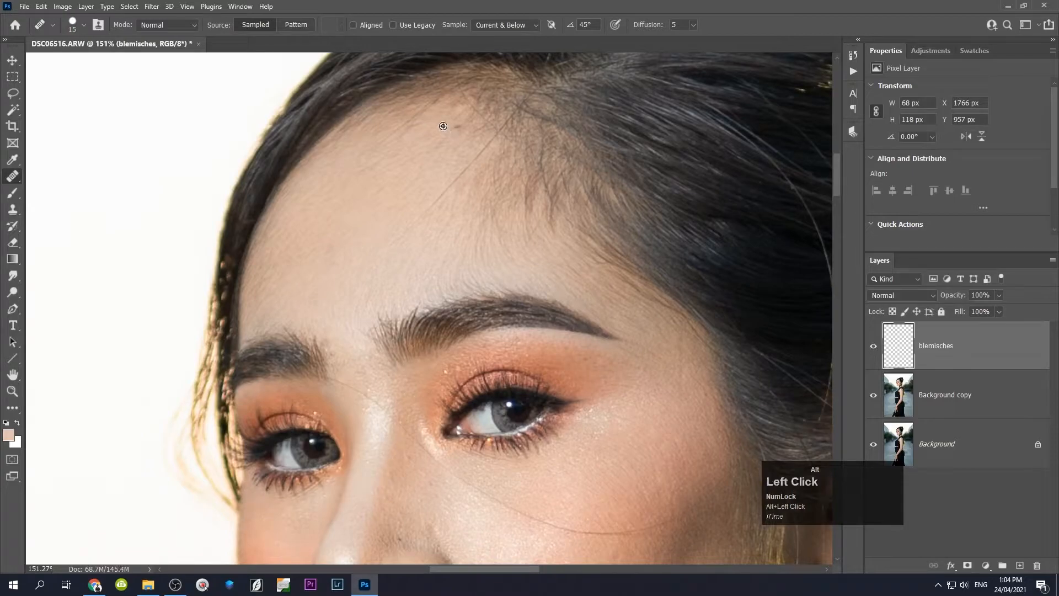
scroll(379, 248, "down", 3)
scroll(362, 229, "up", 3)
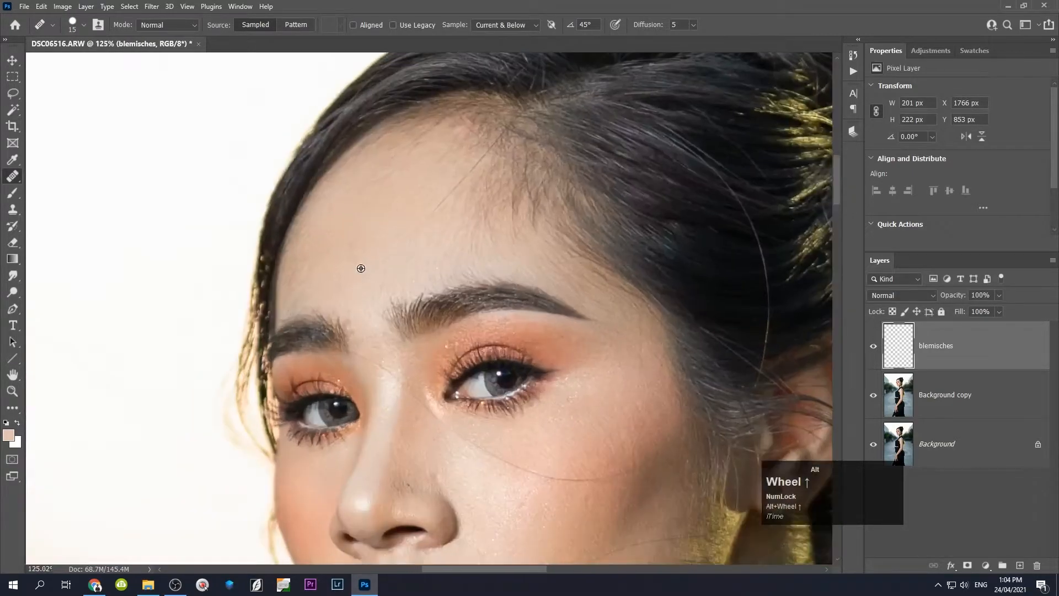
left_click(353, 234)
left_click(381, 246)
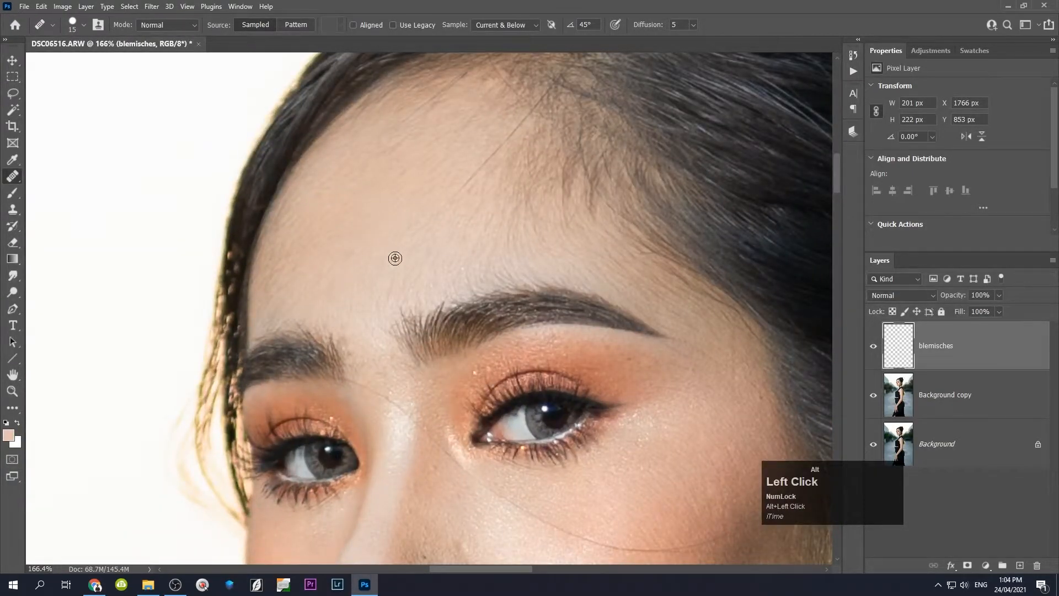
- Heal the specks and stray hairs around the inner eyebrows and nose bridge, and the spot below the outer eye corner
scroll(396, 281, "down", 1)
left_click_drag(399, 366, 319, 225)
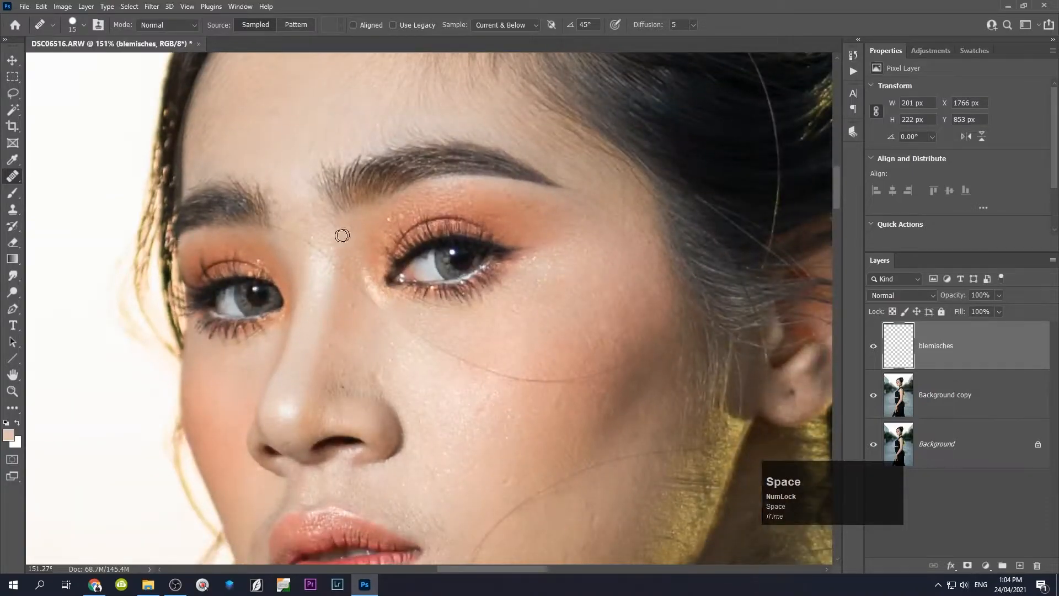
left_click(379, 223)
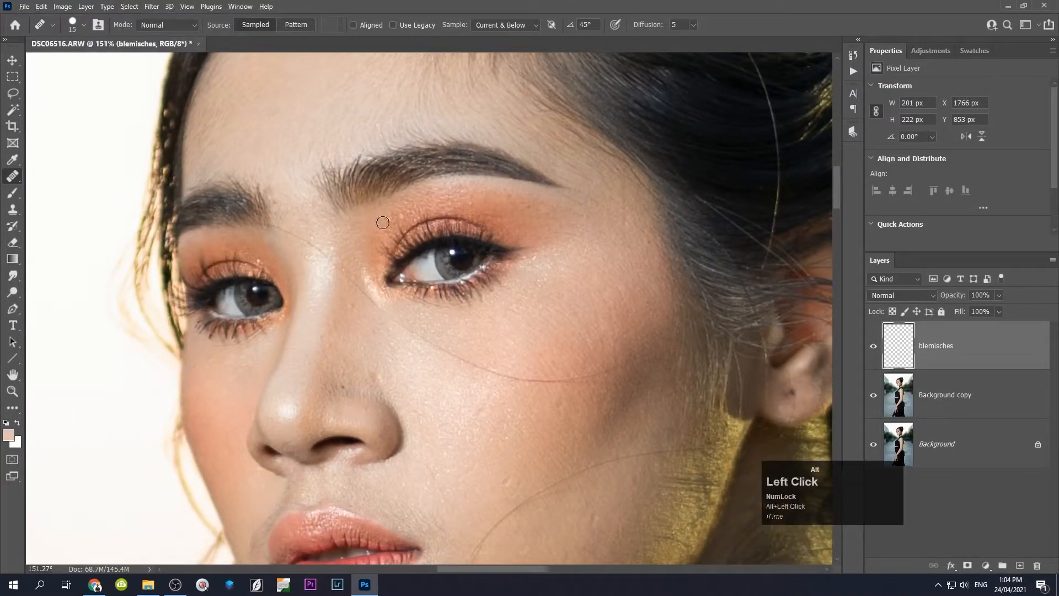
left_click(393, 212, "alt")
left_click(350, 238, "alt")
left_click(350, 230)
left_click(280, 199, "alt")
left_click(273, 203)
left_click(295, 200, "alt")
left_click(286, 206)
left_click(315, 236)
left_click(333, 245)
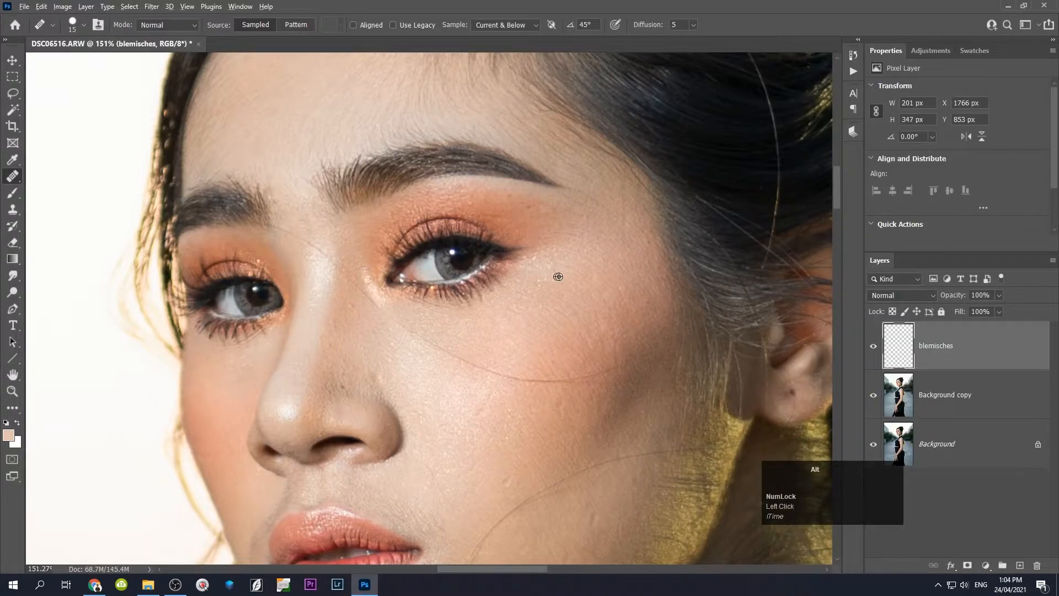
left_click(537, 294, "alt")
left_click(539, 286)
- Heal the small spots along the shaded side of the nose with the Healing Brush at 10 px
scroll(406, 353, "down", 3)
left_click_drag(389, 382, 390, 349)
scroll(343, 312, "up", 1)
scroll(342, 311, "up", 2, "alt")
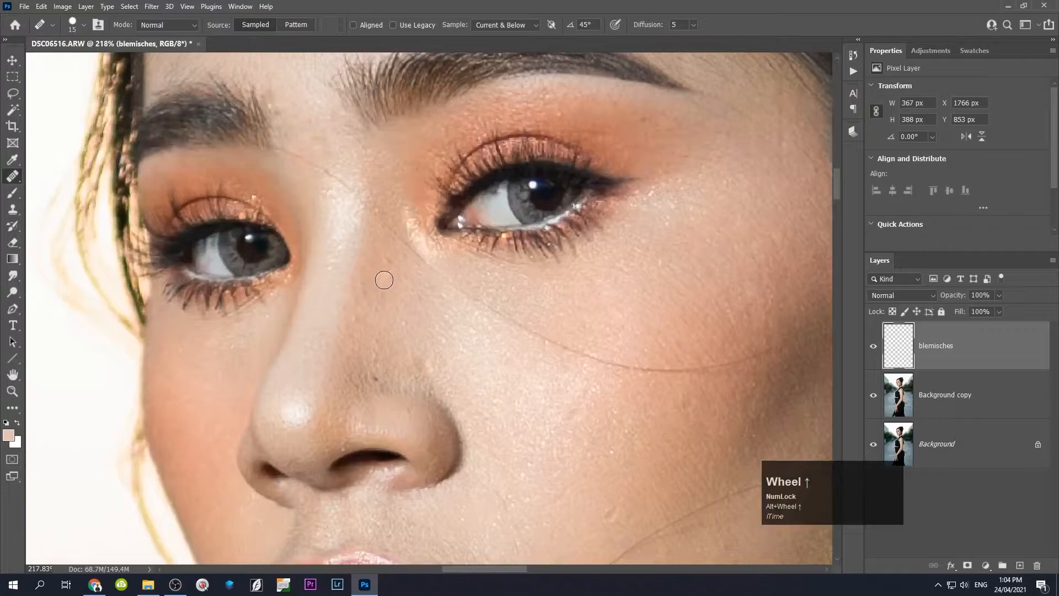
key("[")
left_click(378, 276, "alt")
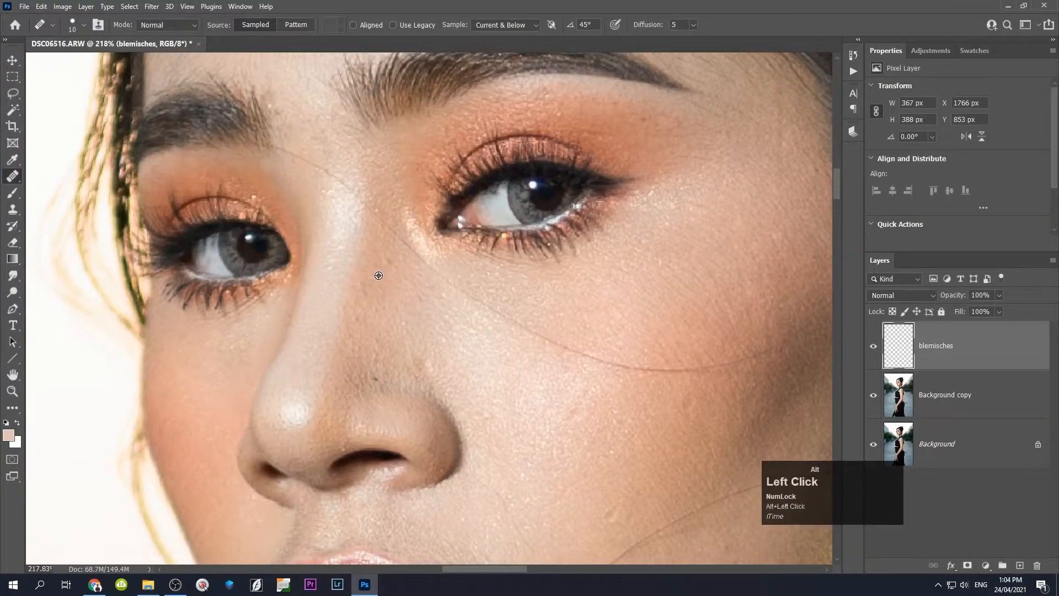
left_click(387, 262)
scroll(376, 329, "down", 2)
left_click(367, 287)
left_click(361, 316)
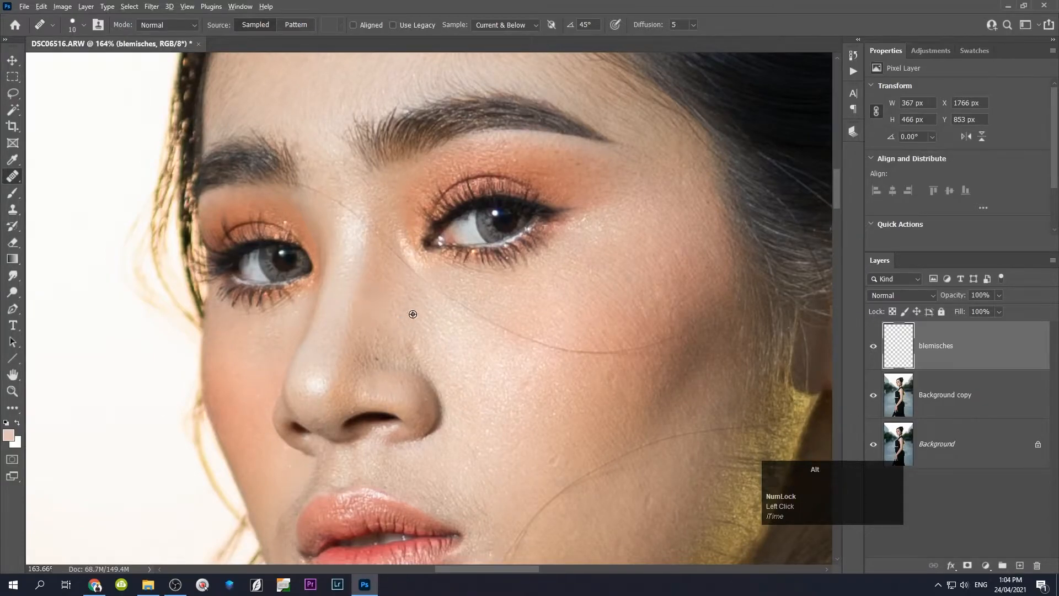
- Heal the specks between the side of the nose and the inner cheek from clean skin nearby
left_click(413, 301, "alt")
left_click(416, 288)
left_click(428, 318, "alt")
left_click(428, 301)
left_click(444, 307, "alt")
left_click(427, 343)
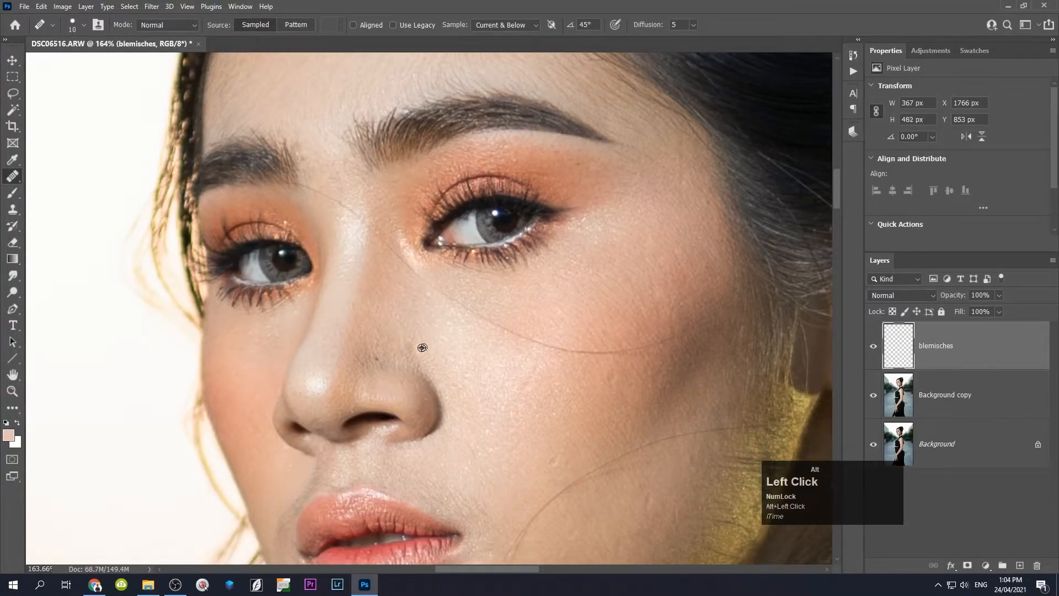
left_click(420, 334, "alt")
scroll(518, 381, "down", 3)
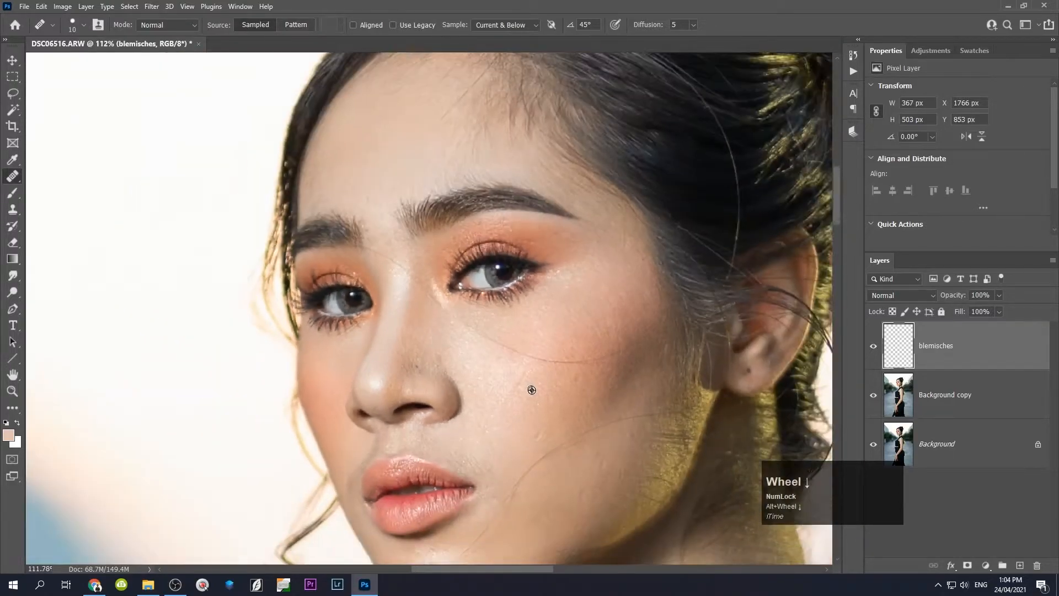
left_click(438, 347)
- Set the Healing Brush to 15 px and heal the bright specks and bumps on the middle of the cheek
scroll(434, 331, "up", 4)
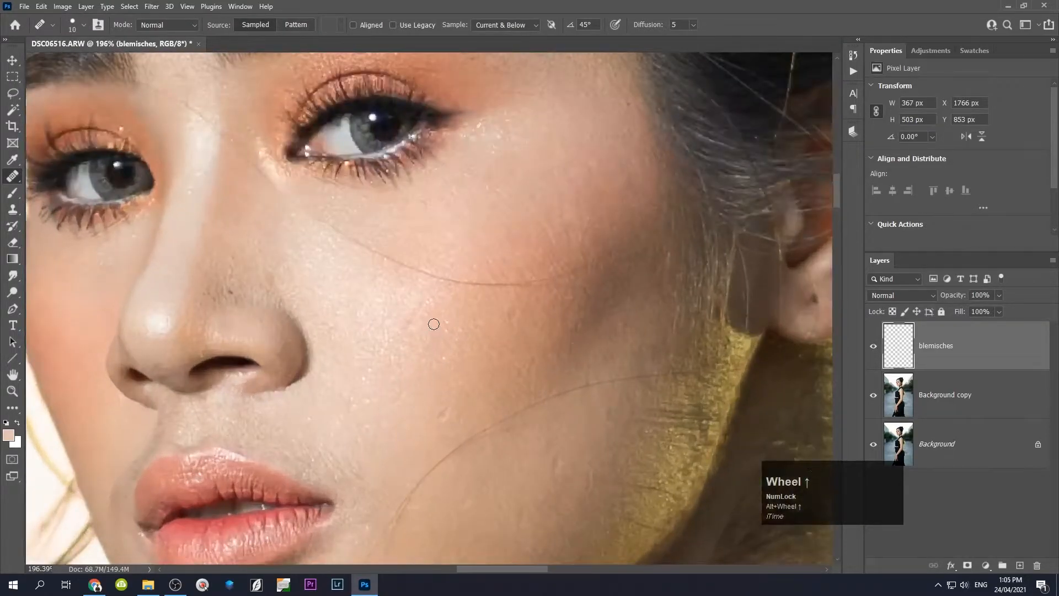
key("]")
left_click(438, 312, "alt")
left_click_drag(423, 307, 409, 325)
left_click(464, 327, "alt")
left_click(462, 336)
left_click(431, 399, "alt")
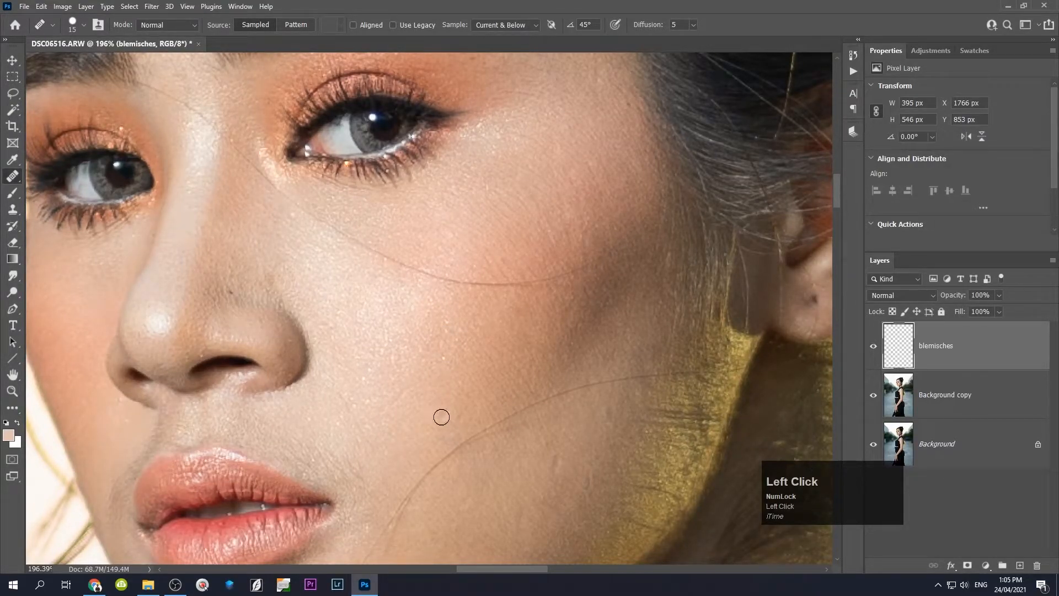
left_click(412, 390)
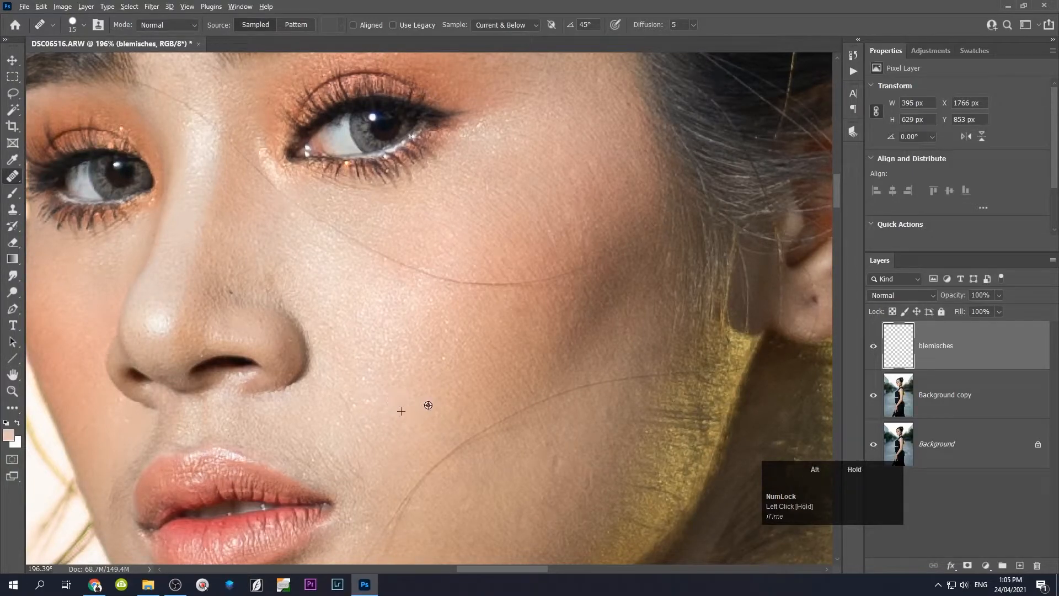
left_click(441, 359)
- Heal the uneven spots on the outer cheek just above the lower stray hair
left_click(467, 382, "alt")
left_click(458, 386)
left_click(470, 382, "alt")
left_click(475, 396)
left_click(473, 402, "alt")
left_click(459, 417)
- Heal the blemishes on the lower cheek and jaw from clean skin beside each spot
scroll(475, 411, "down", 2)
left_click_drag(477, 412, 375, 260)
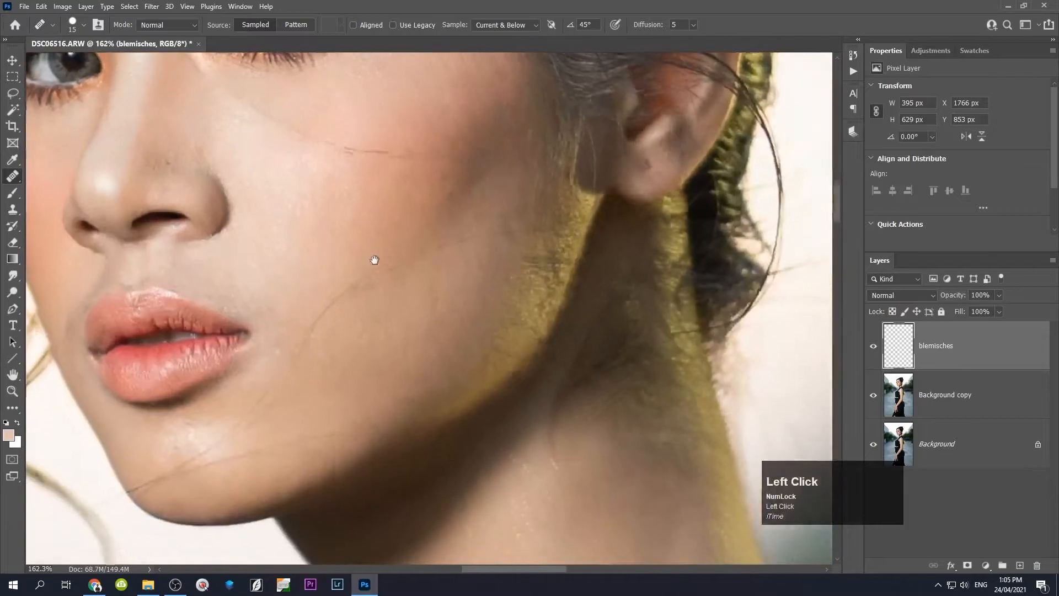
left_click(418, 296, "alt")
left_click(432, 299)
left_click(415, 301, "alt")
left_click(423, 288)
left_click(406, 337, "alt")
left_click(391, 324)
left_click(393, 321)
left_click(372, 325, "alt")
left_click(359, 331)
left_click(369, 337, "alt")
left_click(371, 366)
- Heal the bright specks on the chin below the lower lip
scroll(371, 361, "down", 3, "alt")
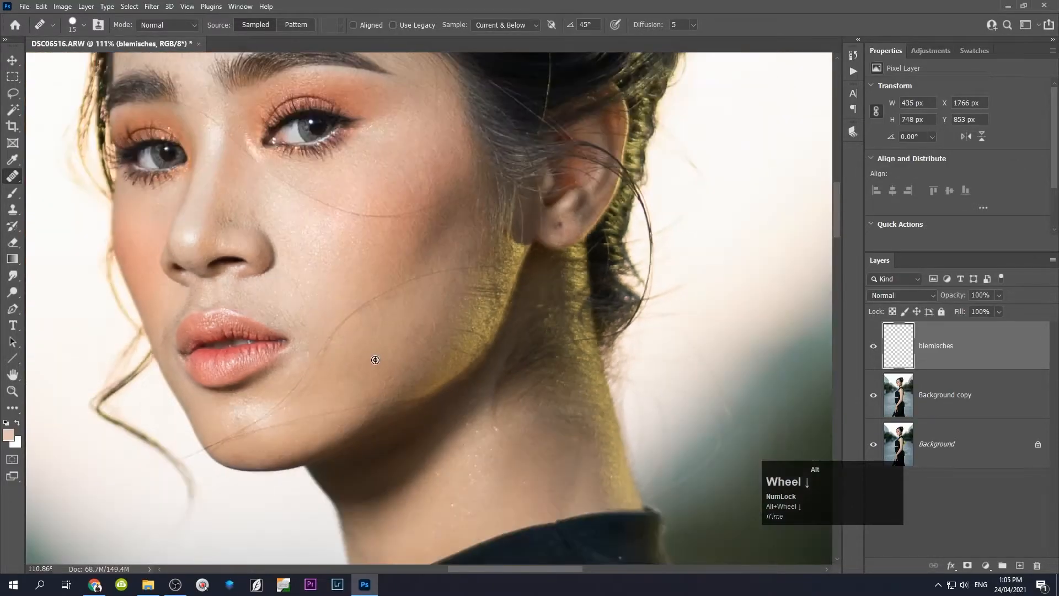
scroll(250, 402, "up", 4, "alt")
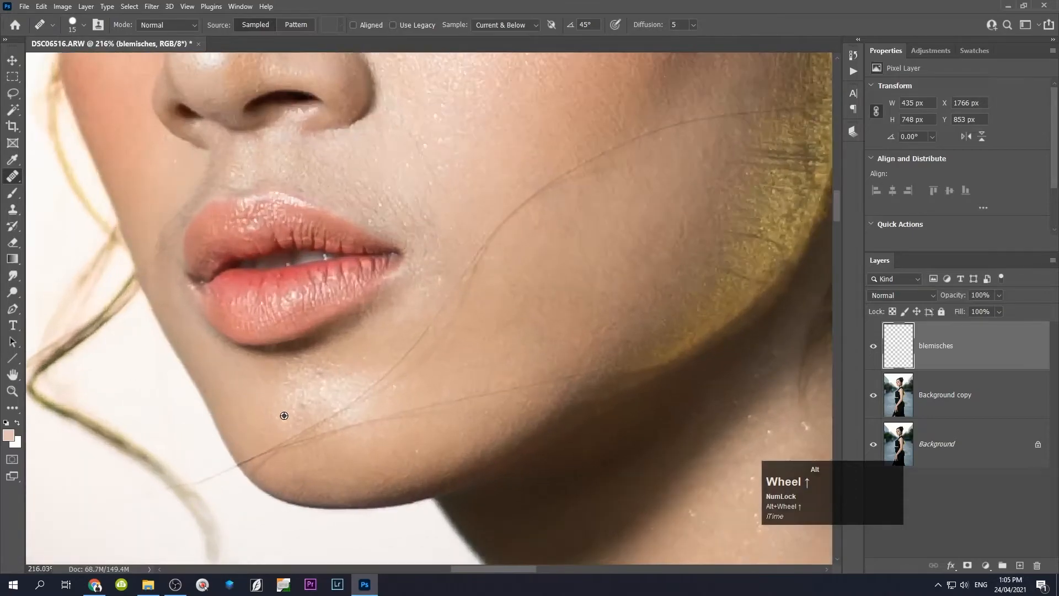
left_click(288, 408)
left_click(339, 367, "alt")
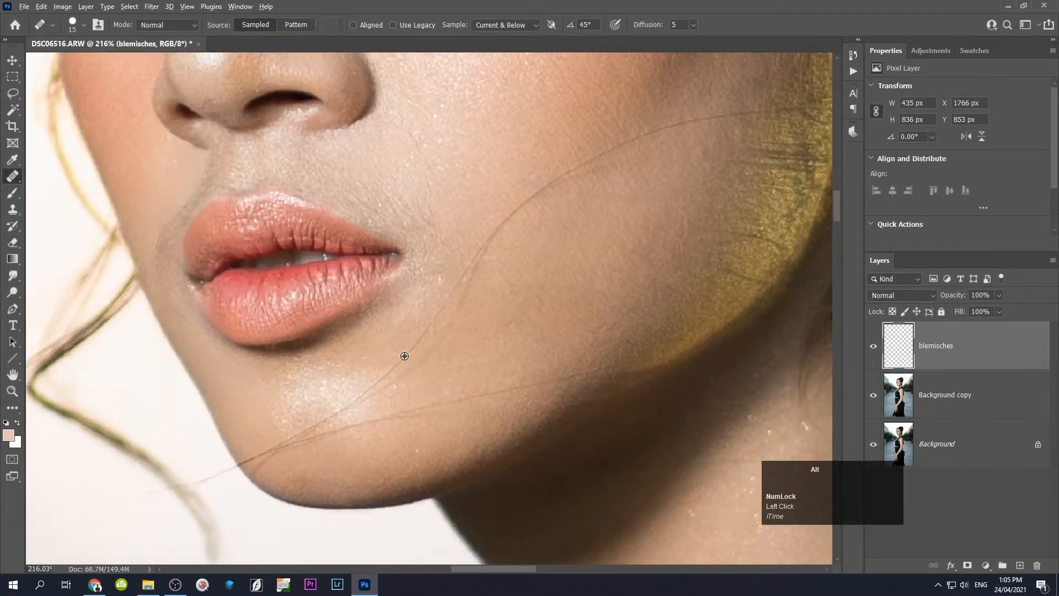
- Set the Healing Brush to 10 px and heal the dark specks on the side of the nose above the nostril
scroll(402, 355, "down", 4, "alt")
scroll(345, 220, "up", 5, "alt")
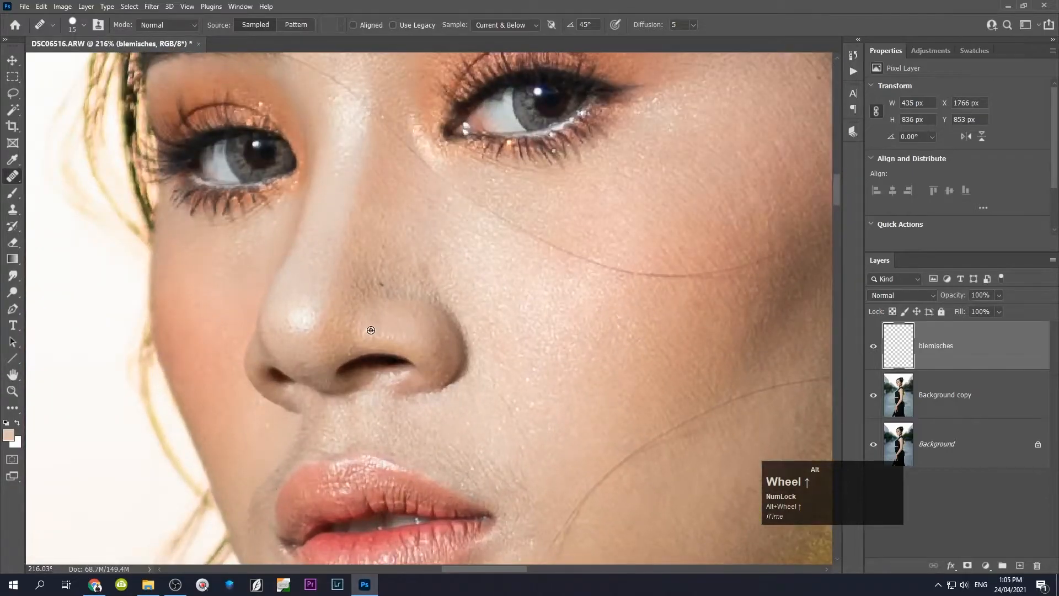
scroll(375, 326, "down", 5, "alt")
scroll(443, 310, "down", 2, "alt")
scroll(387, 301, "up", 5, "alt")
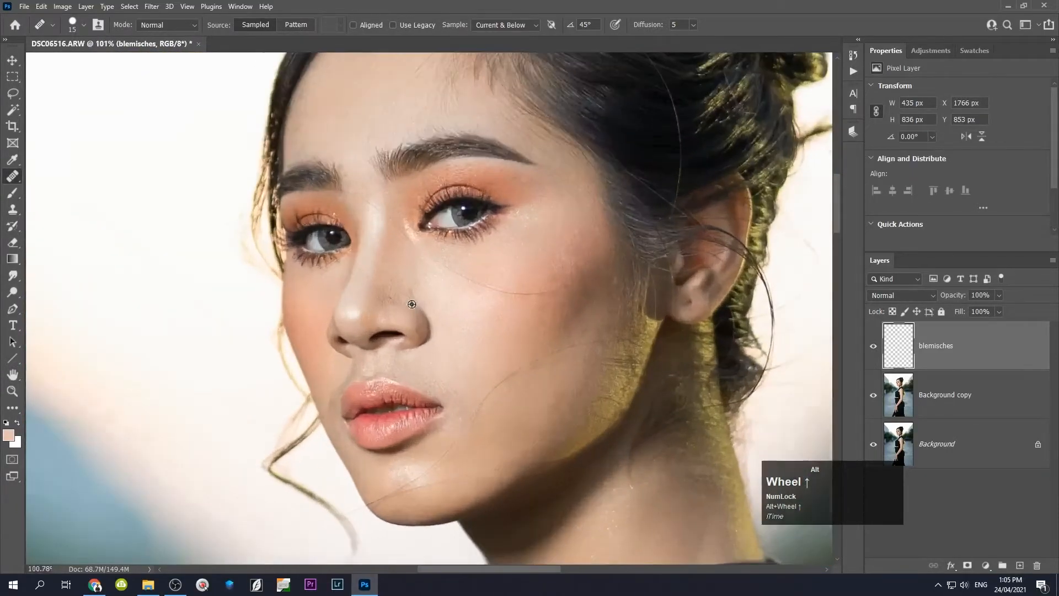
key("bracketleft")
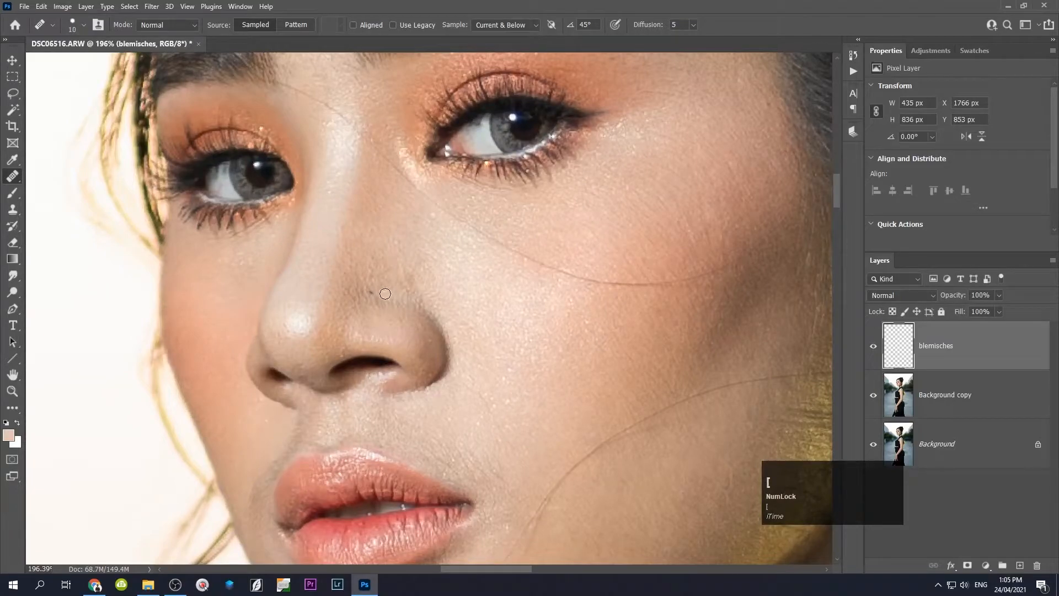
left_click(372, 288)
left_click(385, 252, "alt")
left_click(372, 258)
left_click(379, 267, "alt")
left_click(371, 280)
left_click(375, 292, "alt")
scroll(375, 293, "down", 6)
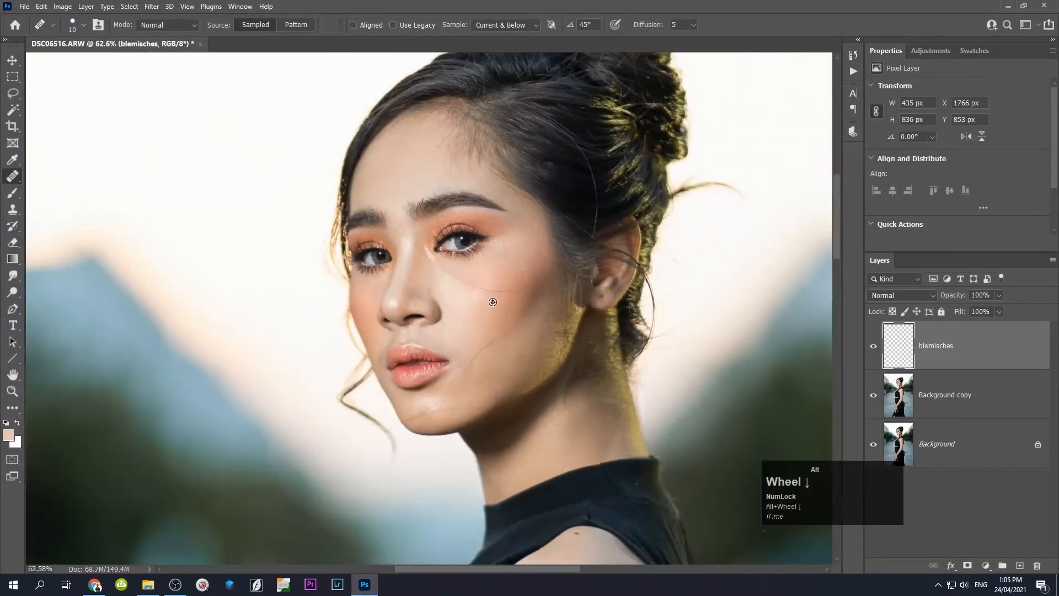
- Heal the two dark moles on the upper arm with the Healing Brush at 20 px
scroll(493, 301, "down", 2)
scroll(496, 301, "up", 6)
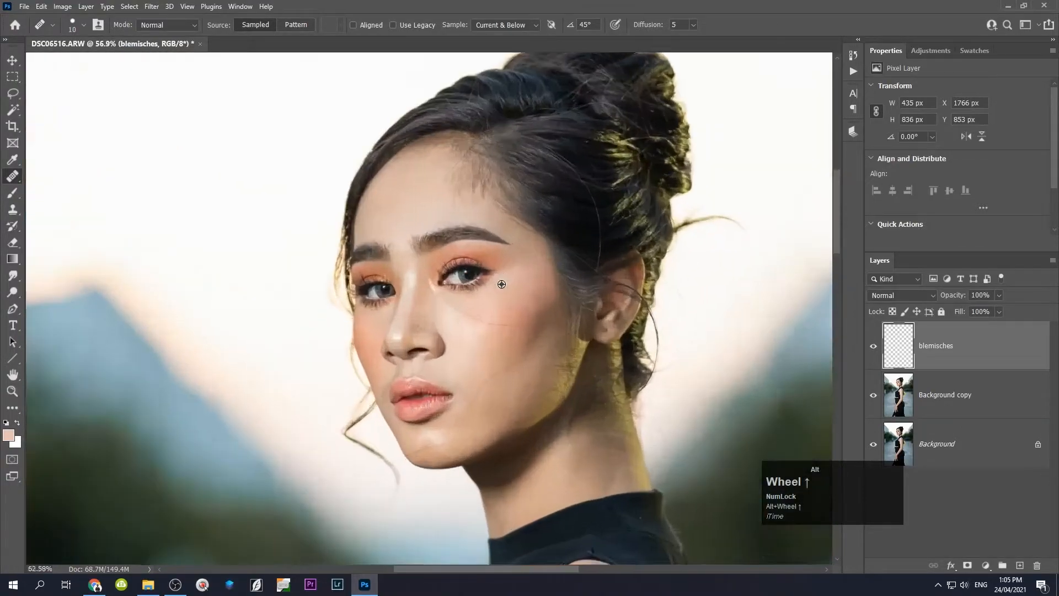
scroll(498, 310, "up", 2)
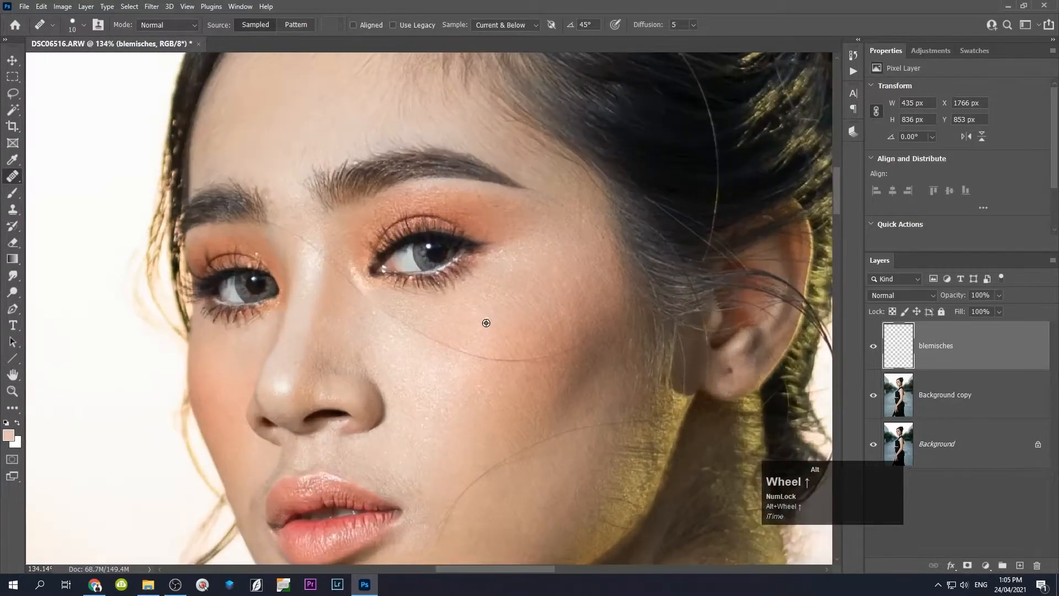
left_click(365, 325, "alt")
scroll(375, 343, "down", 3)
key("space")
left_click_drag(408, 496, 351, 100)
left_click_drag(426, 271, 494, 187)
left_click_drag(570, 246, 430, 286)
scroll(416, 316, "down", 3, "alt")
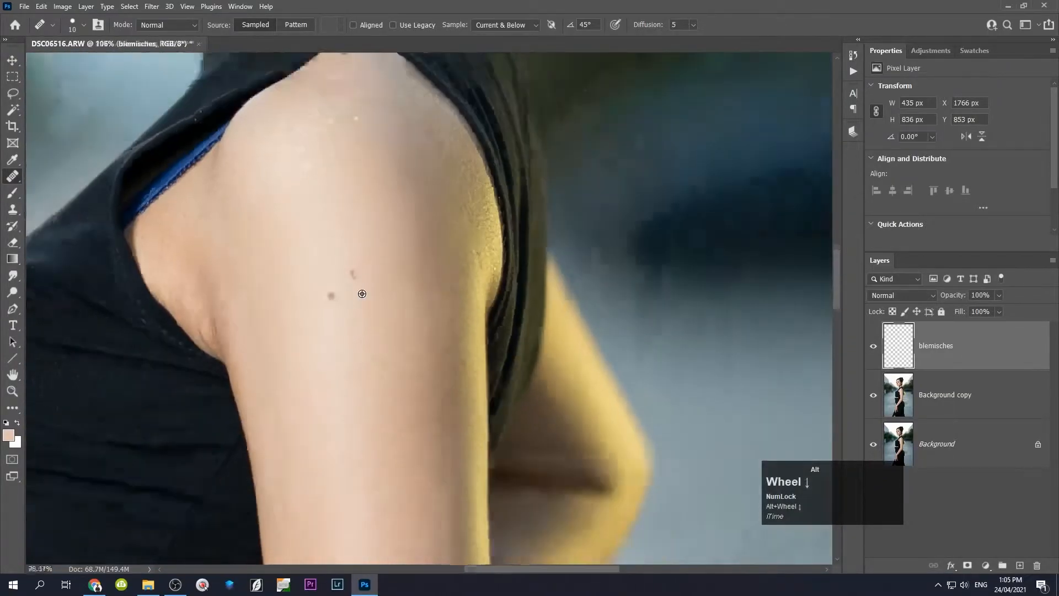
scroll(416, 316, "down", 1, "alt")
scroll(386, 270, "up", 5, "alt")
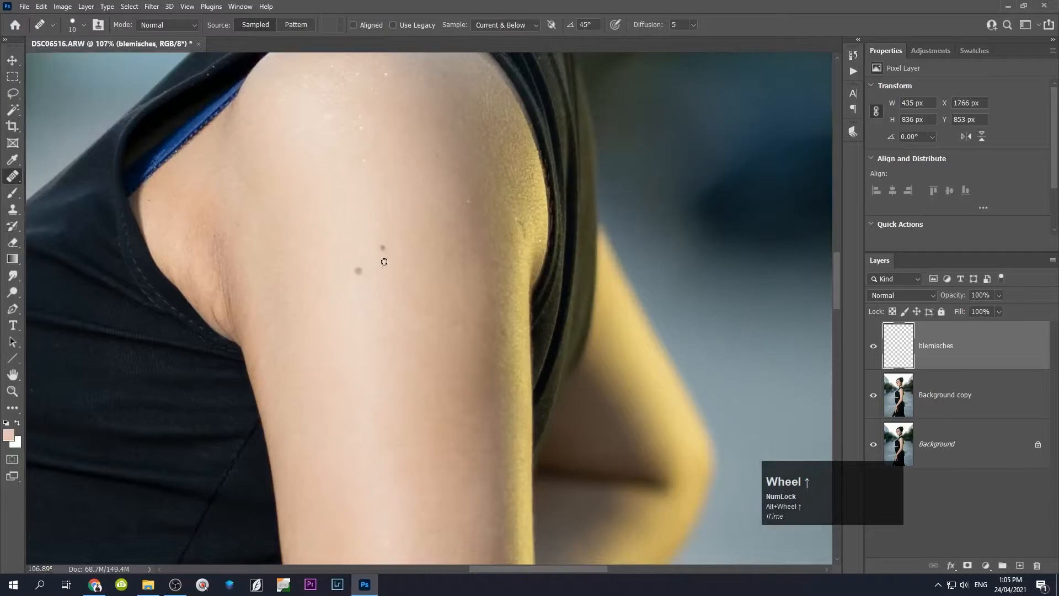
key("bracketright")
left_click(392, 258, "alt")
left_click(382, 248)
left_click(358, 272)
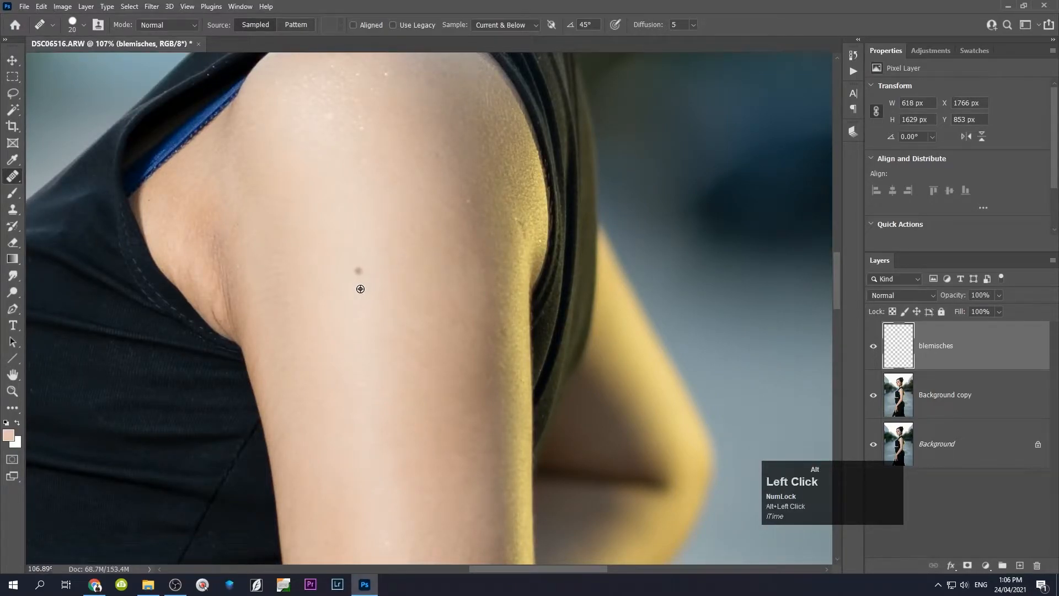
- Heal the small specks on the shoulder and the yellow-lit rear edge of the upper arm
scroll(350, 339, "down", 3, "alt")
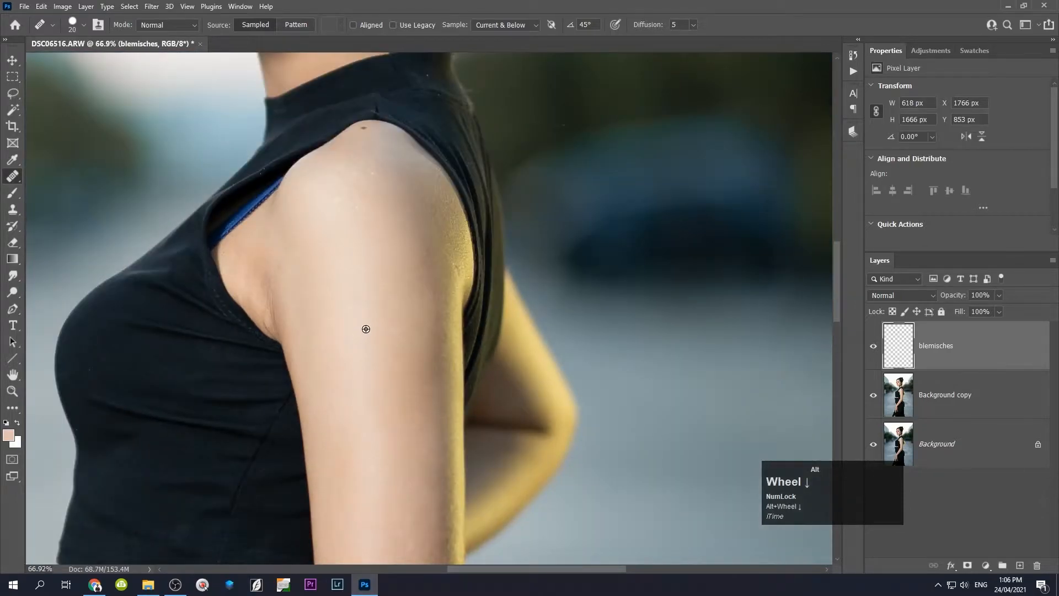
scroll(365, 329, "up", 3, "alt")
left_click(417, 276)
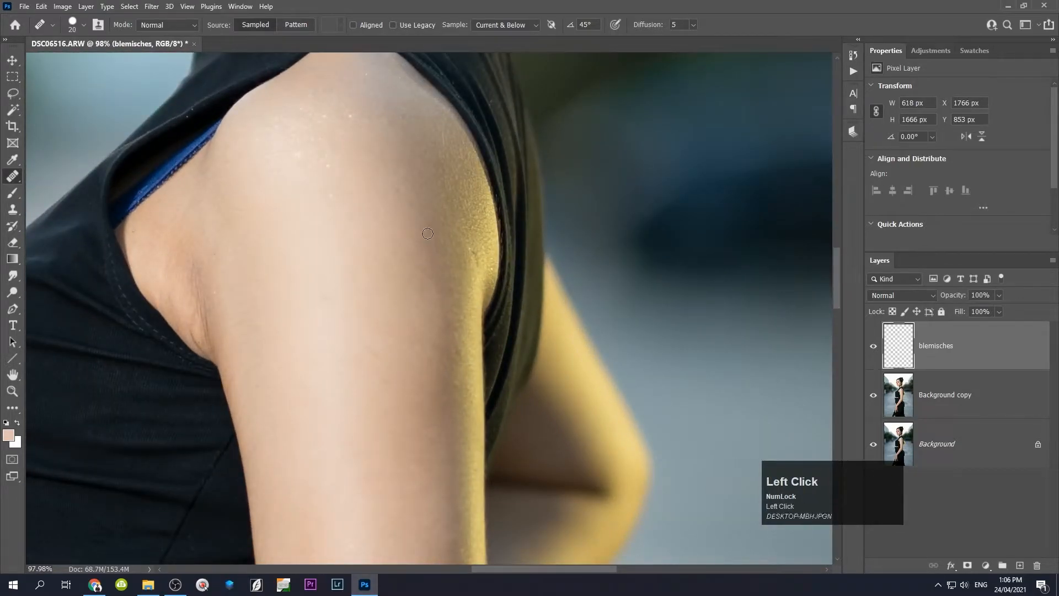
left_click(336, 211, "alt")
left_click(330, 197)
left_click(387, 203, "alt")
left_click(472, 240)
- Heal the spots lower down the arm along its shaded rear edge
left_click(446, 375, "alt")
left_click(461, 362)
left_click(459, 393, "alt")
left_click(444, 407)
- Examine the lower body, face and whole figure for any remaining skin blemishes
scroll(347, 329, "down", 5)
key("space")
left_click_drag(379, 381, 355, 105)
left_click_drag(372, 311, 442, 331)
left_click_drag(388, 231, 451, 422)
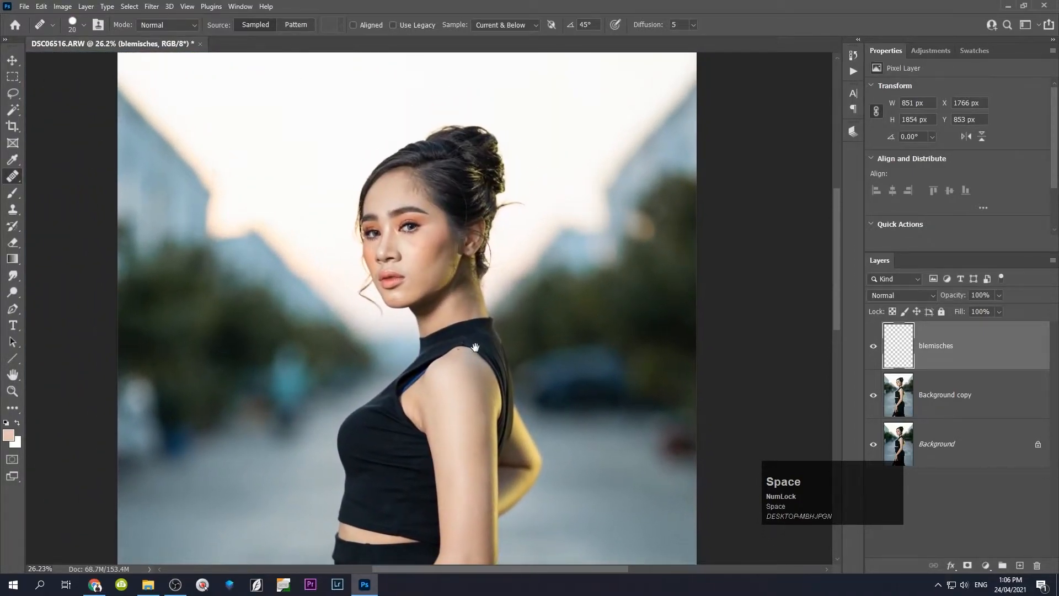
scroll(431, 262, "up", 4)
scroll(432, 261, "down", 8)
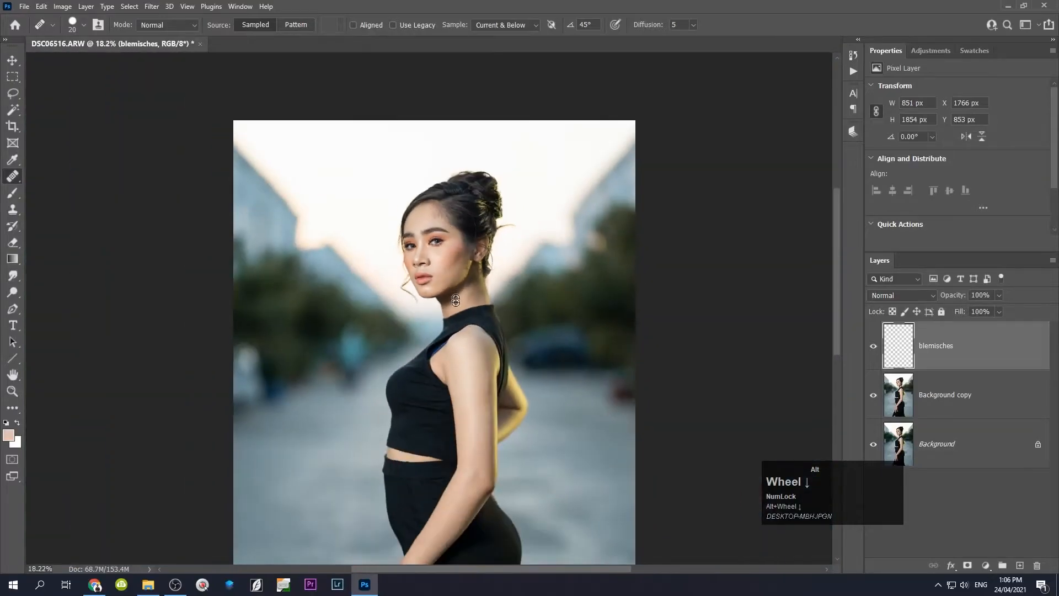
scroll(464, 252, "up", 4)
scroll(464, 252, "down", 2)
scroll(464, 252, "down", 3)
scroll(461, 200, "up", 5)
scroll(430, 151, "up", 7)
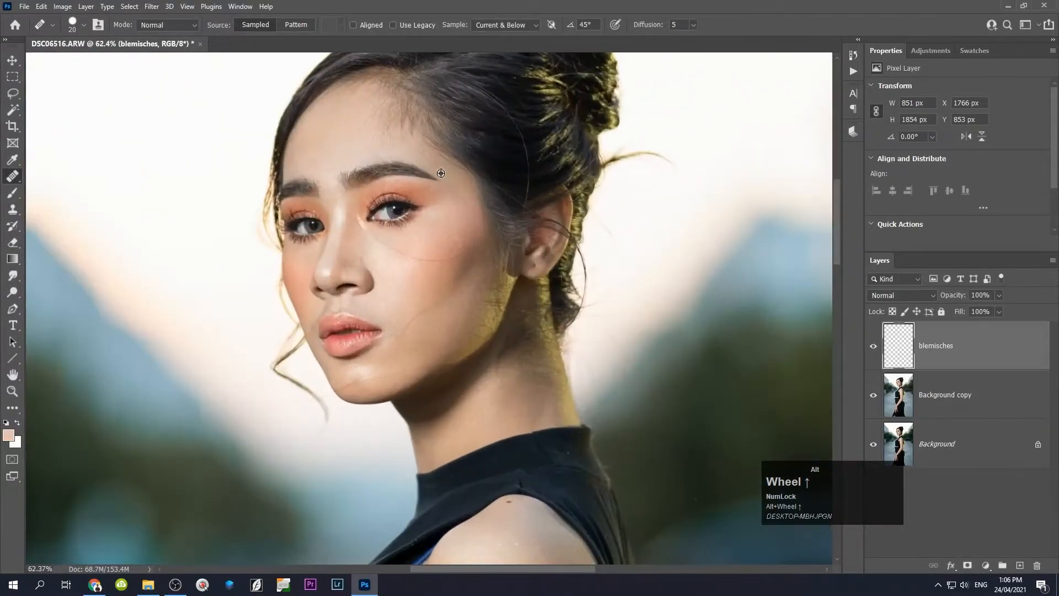
scroll(442, 187, "down", 5)
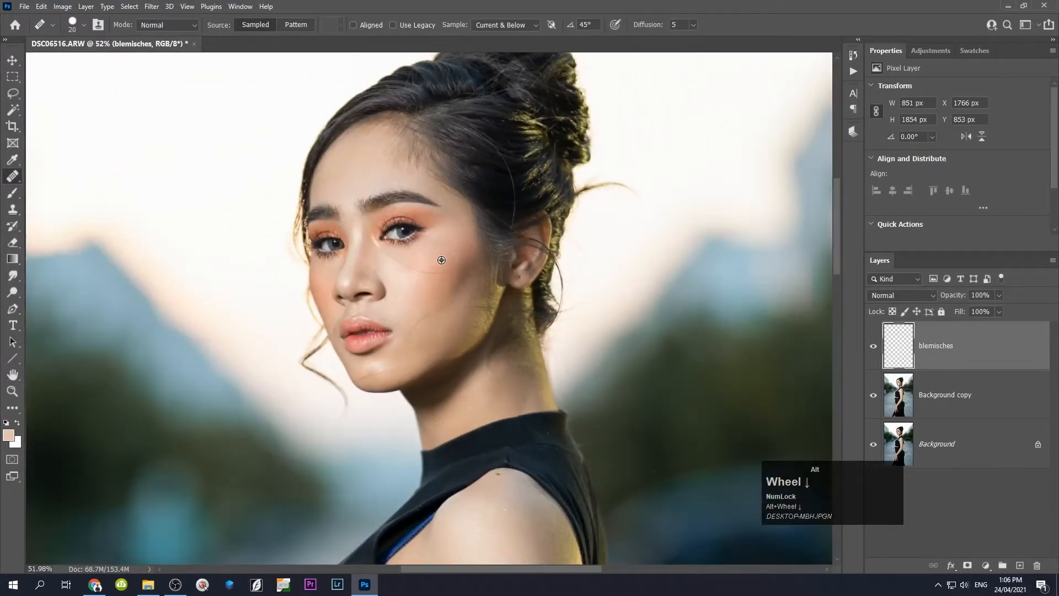
scroll(441, 258, "down", 2)
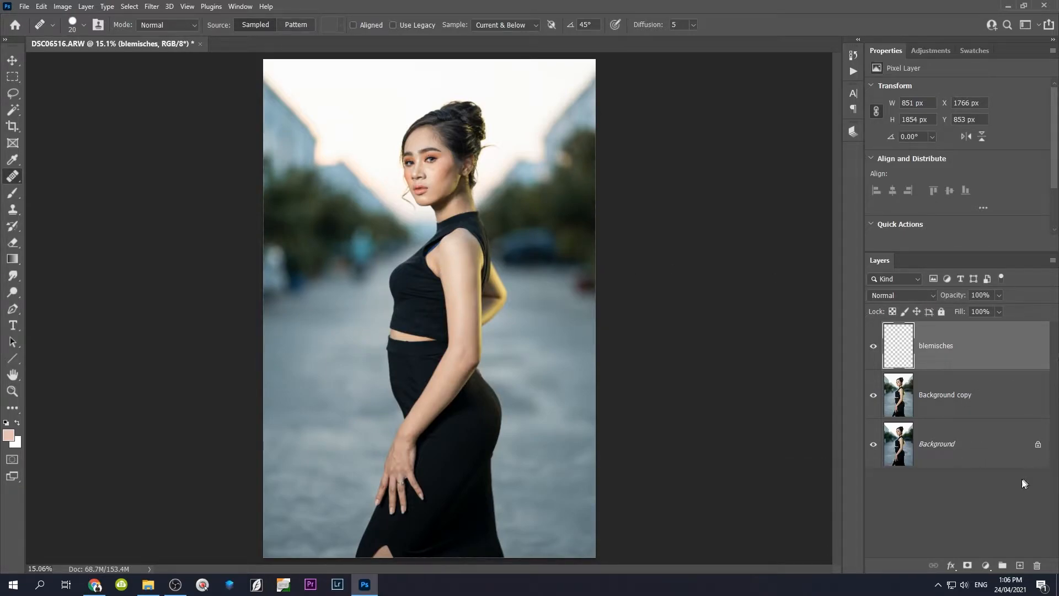
- Add a new layer above blemisches, stamp all visible layers into it and switch to the Move tool
left_click(1022, 569)
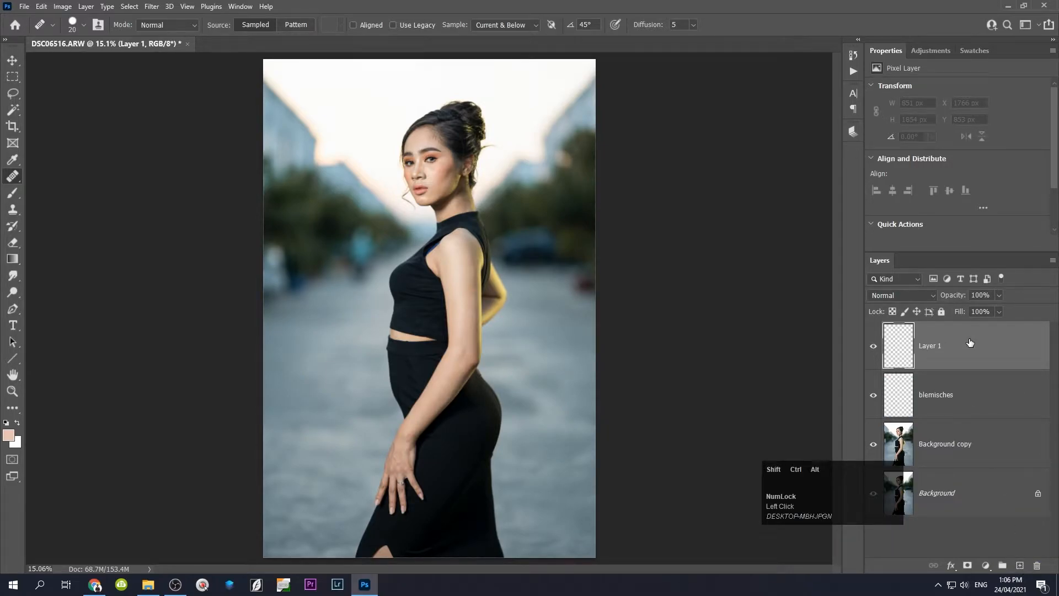
key("ctrl+shift+alt+e")
scroll(927, 377, "down", 1)
left_click(12, 60)
- Duplicate the merged layer above itself
scroll(432, 296, "down", 2)
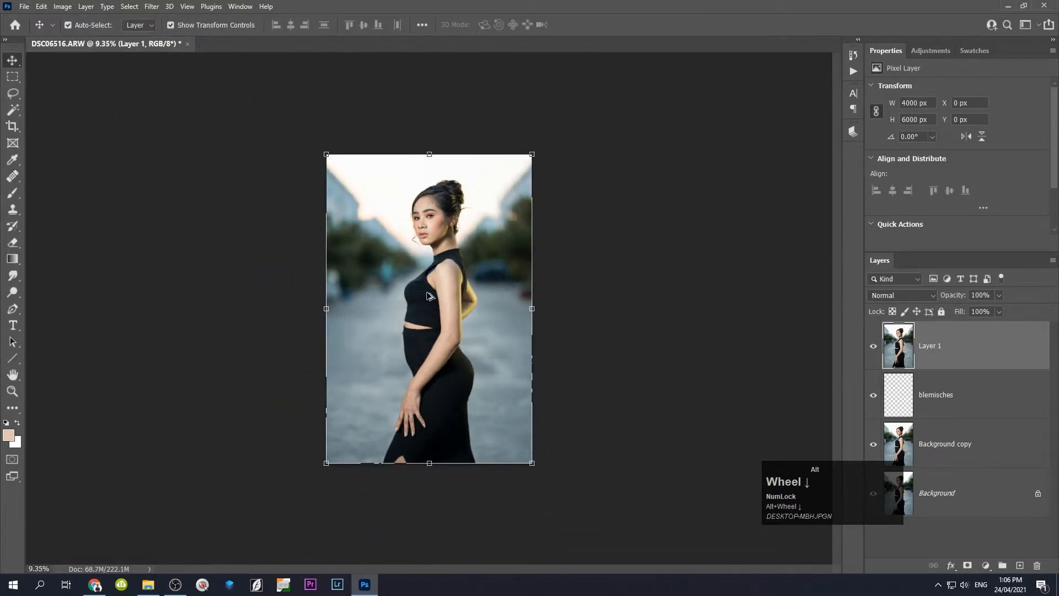
scroll(433, 296, "up", 3)
scroll(432, 296, "down", 2)
scroll(432, 297, "up", 2)
scroll(432, 297, "down", 1)
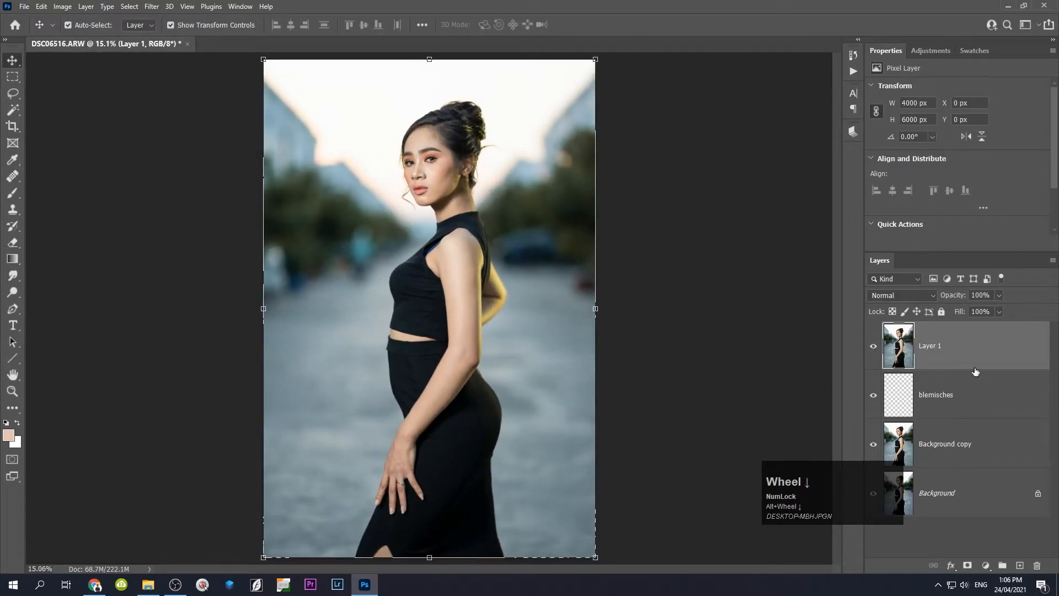
left_click_drag(986, 354, 1020, 566)
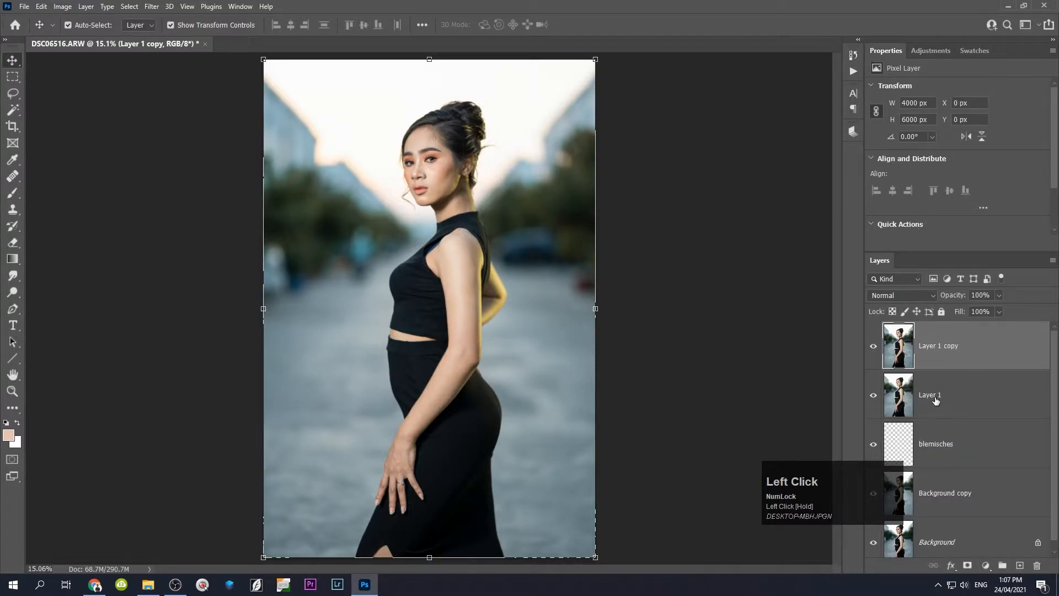
- Rename the merged layer above blemisches as blur and the duplicate above it as detail
double_click(935, 397)
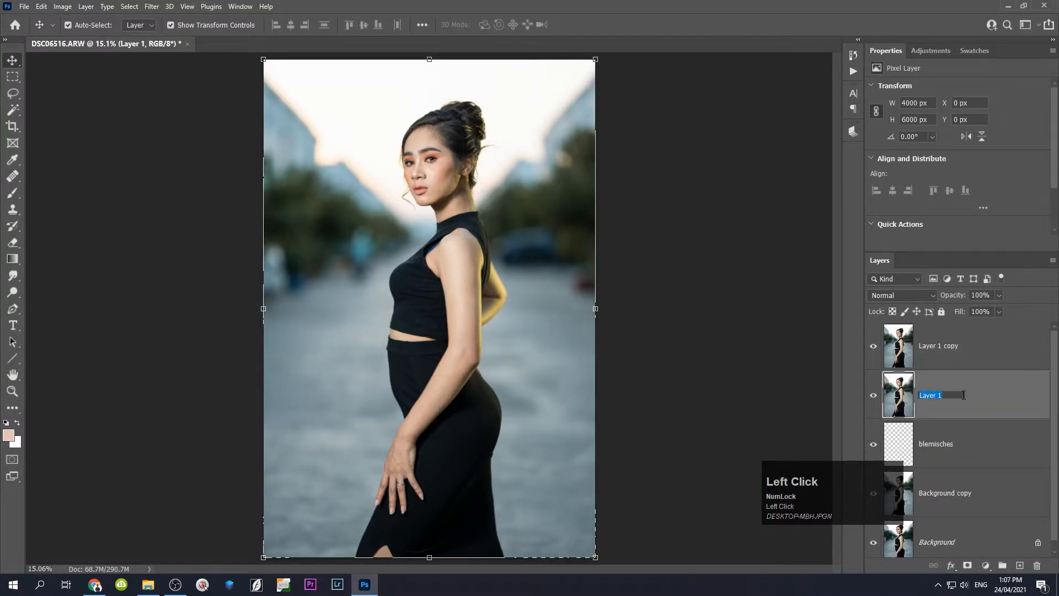
type("blur")
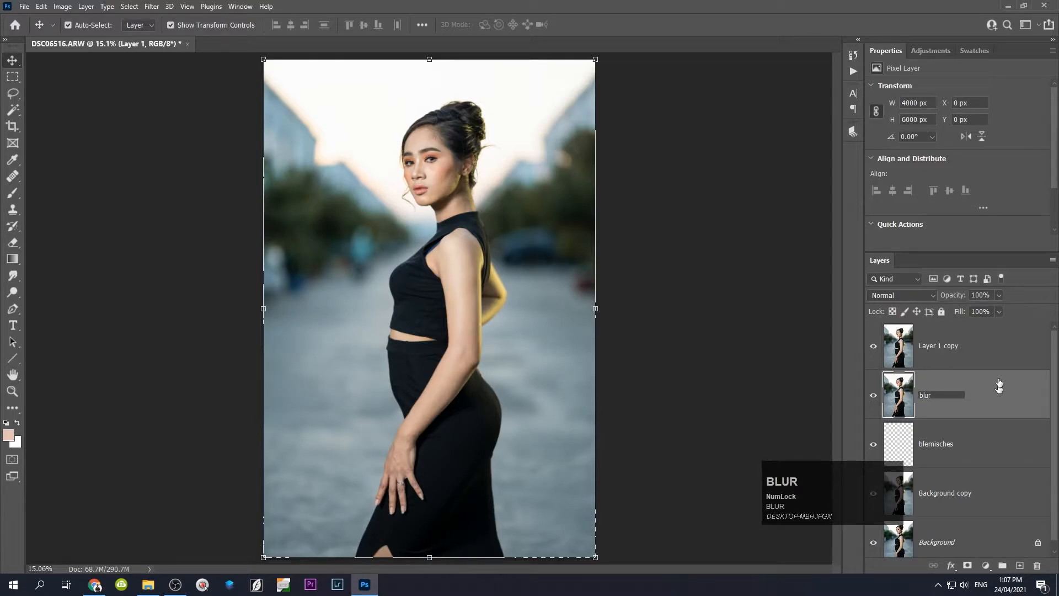
double_click(937, 347)
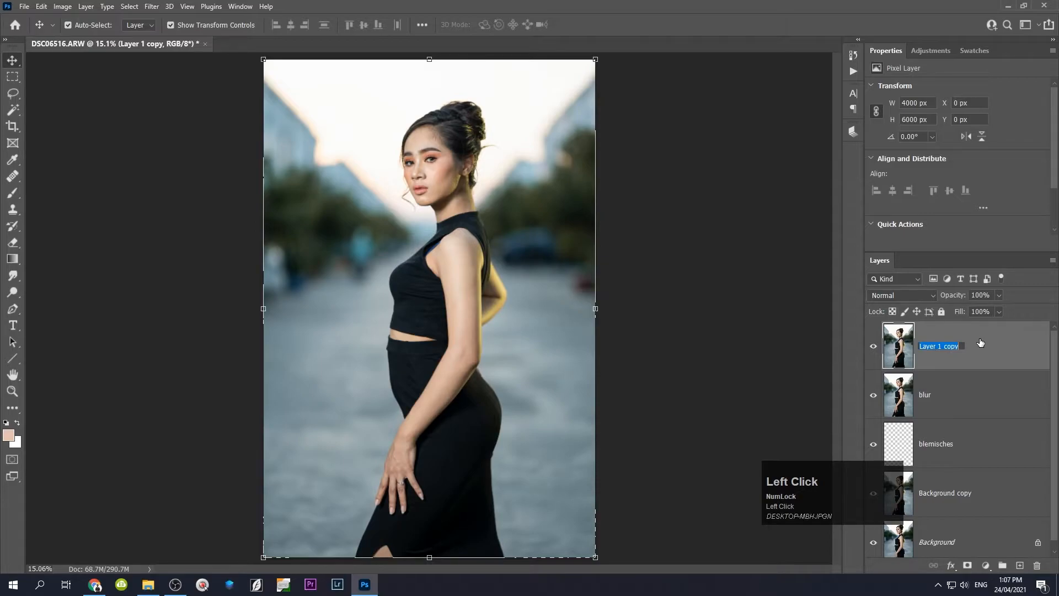
type("detail")
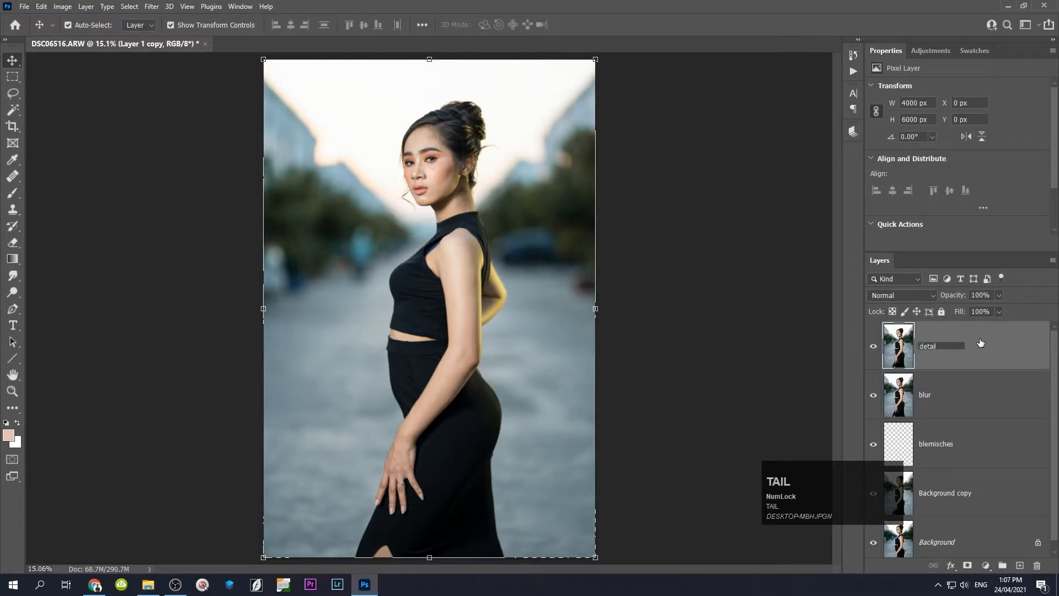
- Hide the detail layer and open the Gaussian Blur filter for the blur layer
left_click(954, 389)
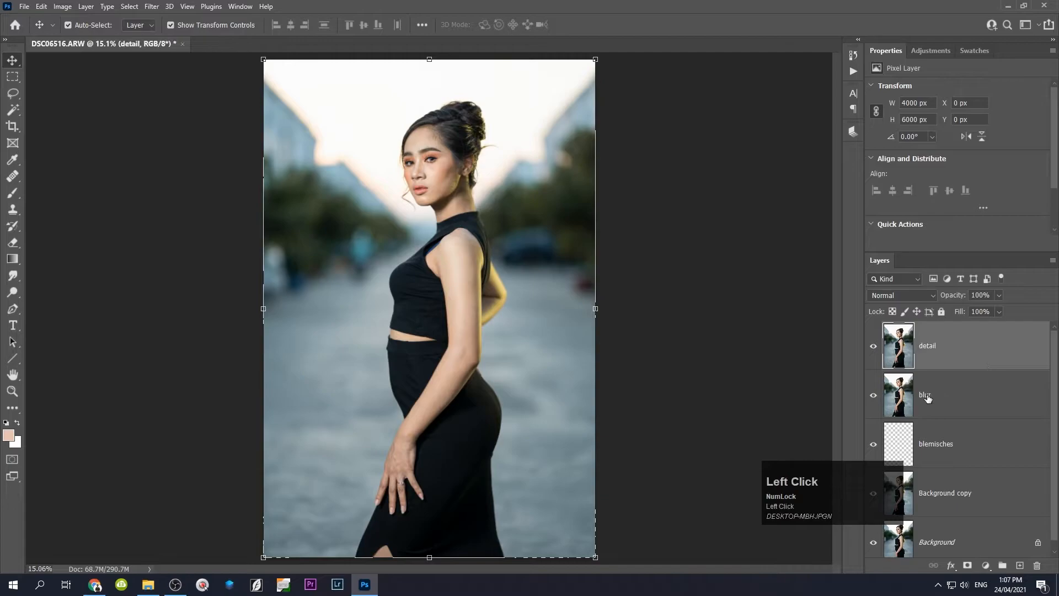
left_click(873, 347)
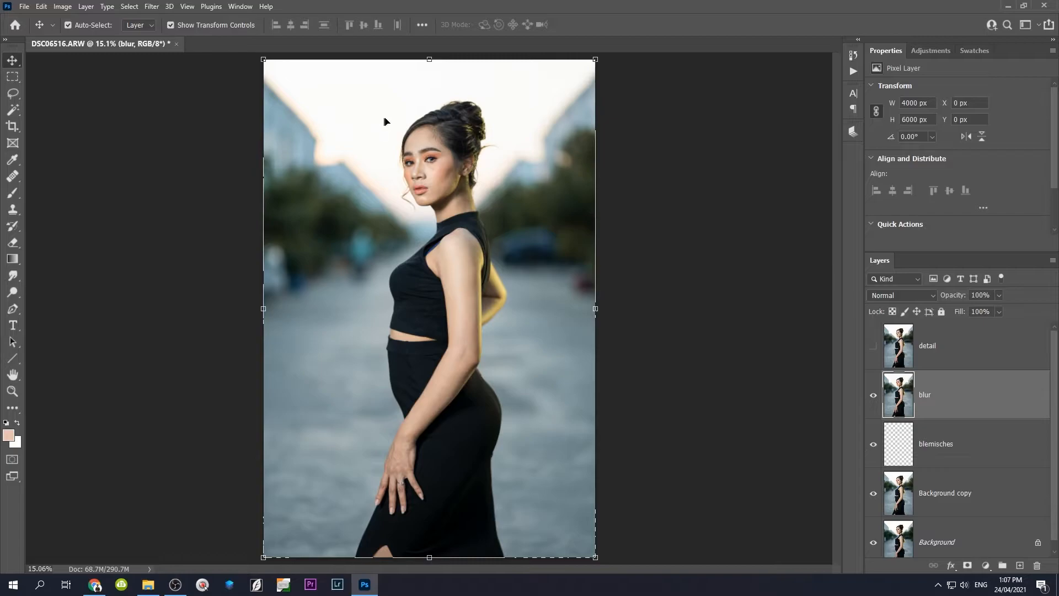
left_click(150, 7)
mouse_move(156, 160)
mouse_move(190, 151)
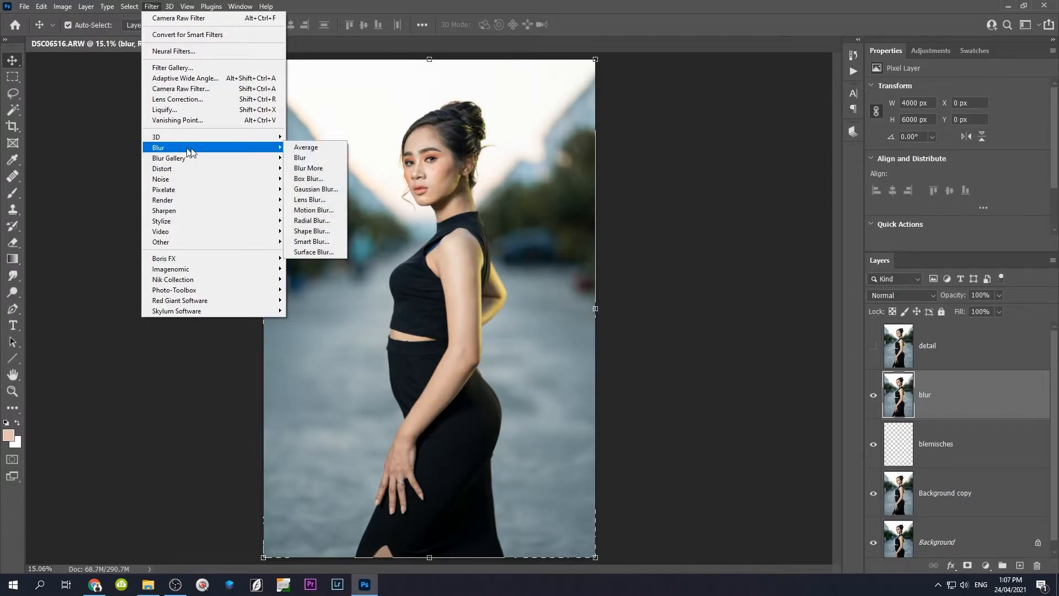
left_click(307, 188)
left_click_drag(730, 98, 730, 145)
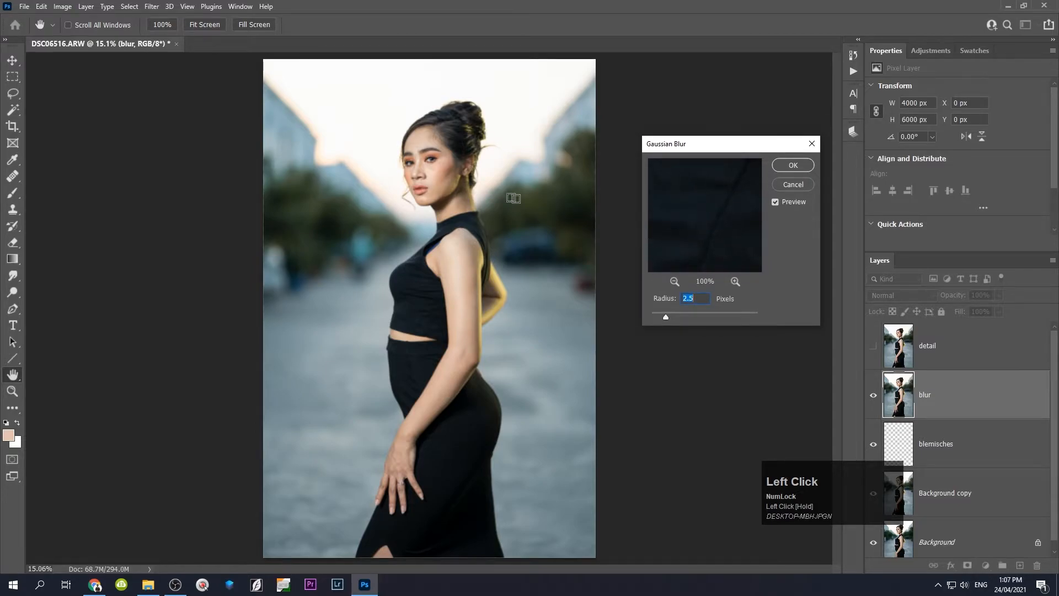
- Preview the cheek skin and apply the Gaussian Blur with a radius of about 3.9 pixels
left_click(435, 174)
left_click_drag(433, 171, 432, 166)
left_click_drag(485, 188, 431, 165)
left_click(432, 173)
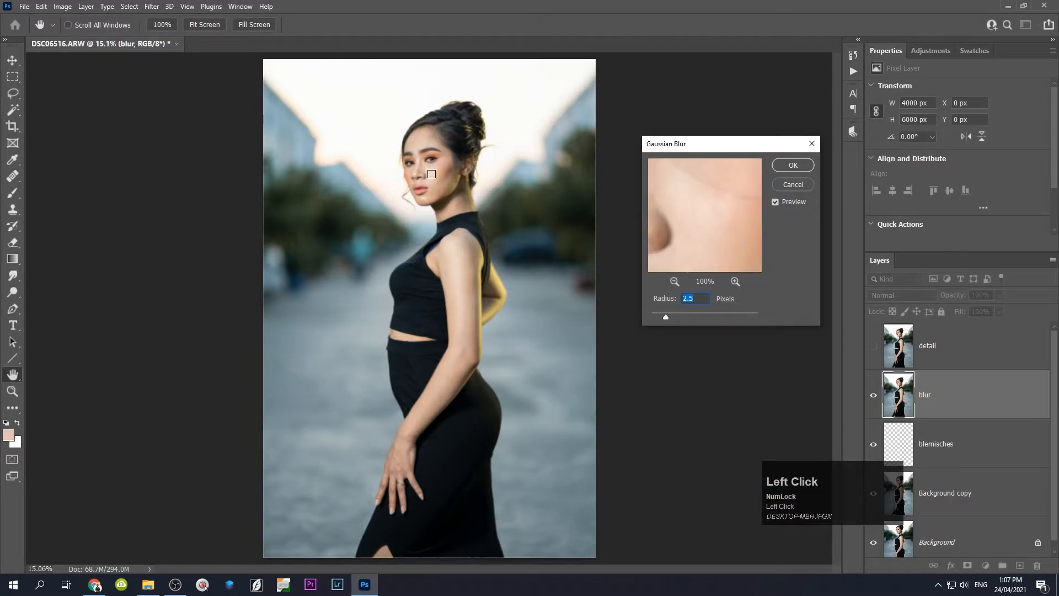
left_click_drag(665, 317, 644, 314)
mouse_move(694, 229)
left_mouse_down()
mouse_move(691, 217)
mouse_move(702, 230)
mouse_move(755, 211)
mouse_move(679, 177)
mouse_move(683, 220)
mouse_move(710, 228)
left_mouse_up()
left_click_drag(652, 316, 656, 318)
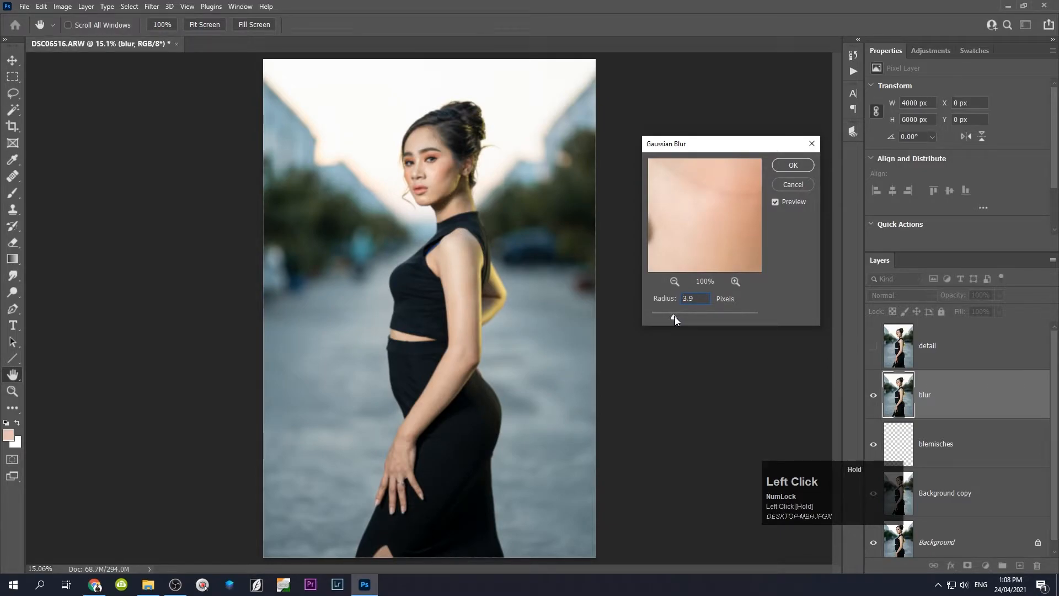
left_click(793, 165)
key("v")
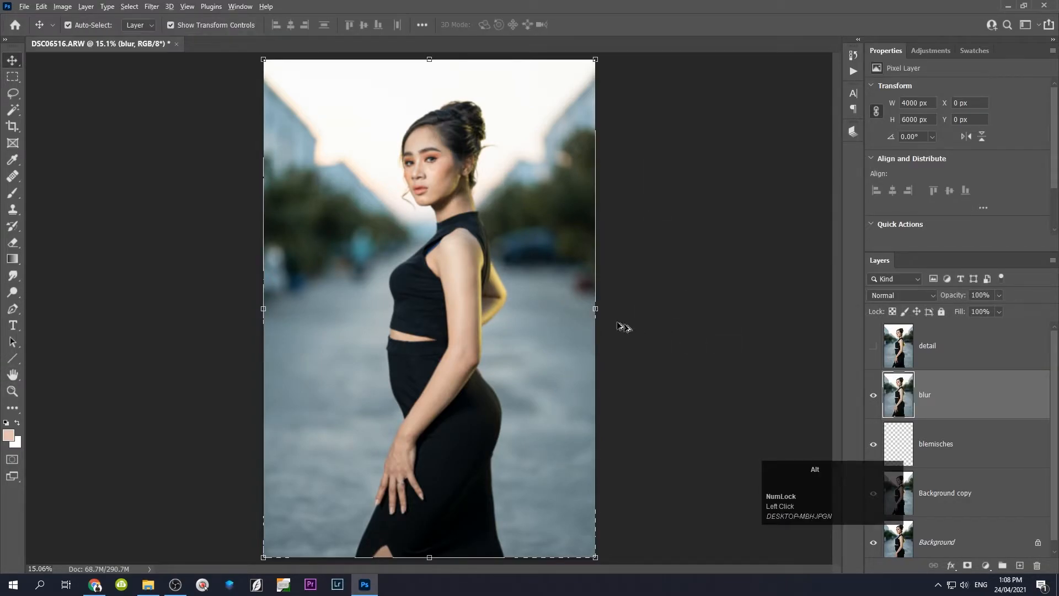
- Compare the face close up with the blur layer hidden and shown
scroll(433, 155, "up", 5)
scroll(436, 160, "up", 3)
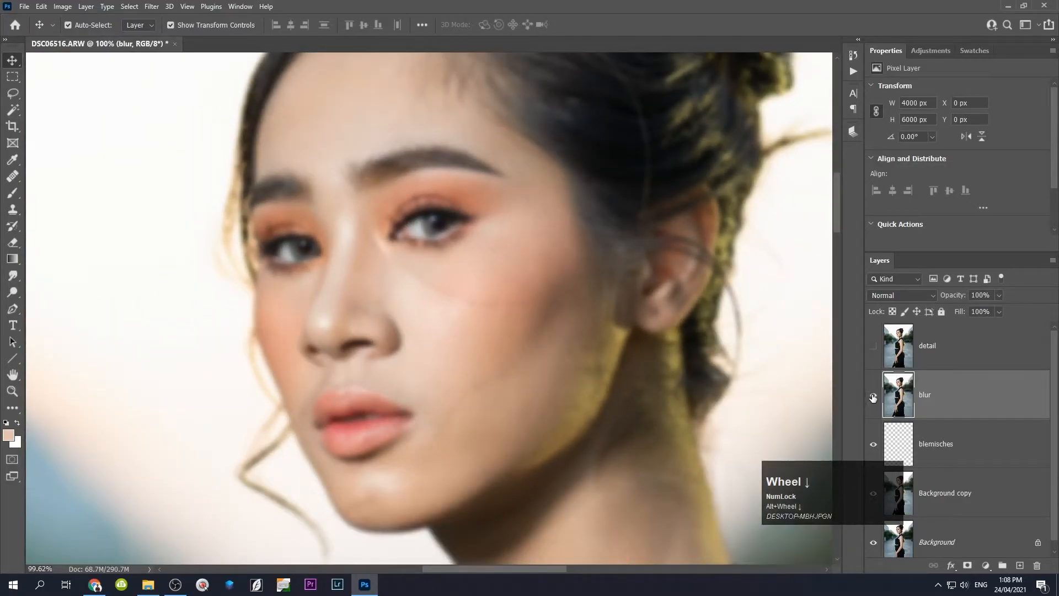
left_click(874, 395)
left_click(874, 395)
scroll(423, 273, "down", 2)
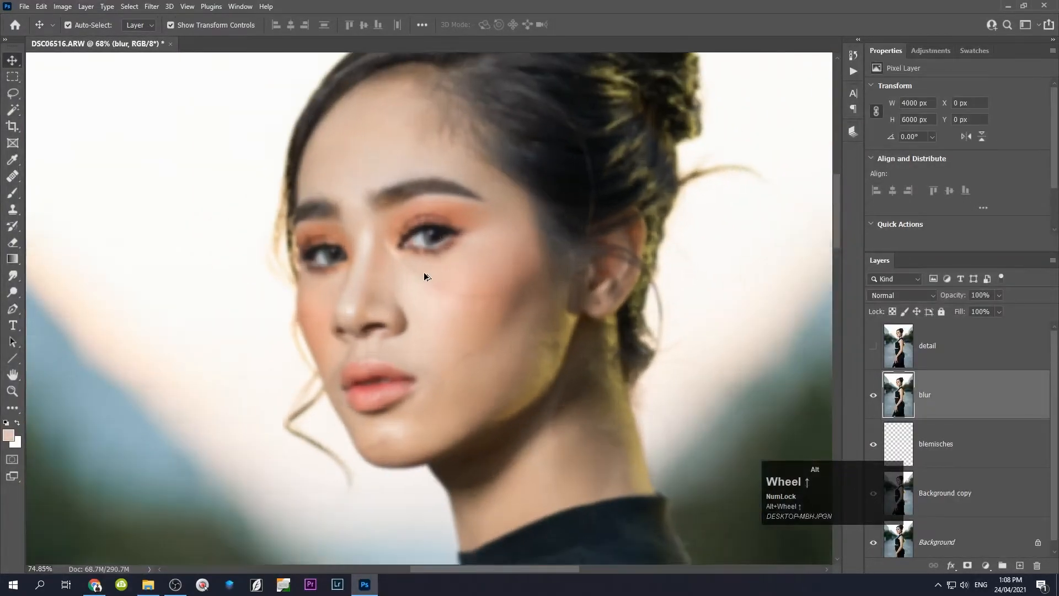
- Show the detail layer and run Apply Image on it with the blur layer as source, Subtract blending, scale 2 and offset 128
left_click(874, 348)
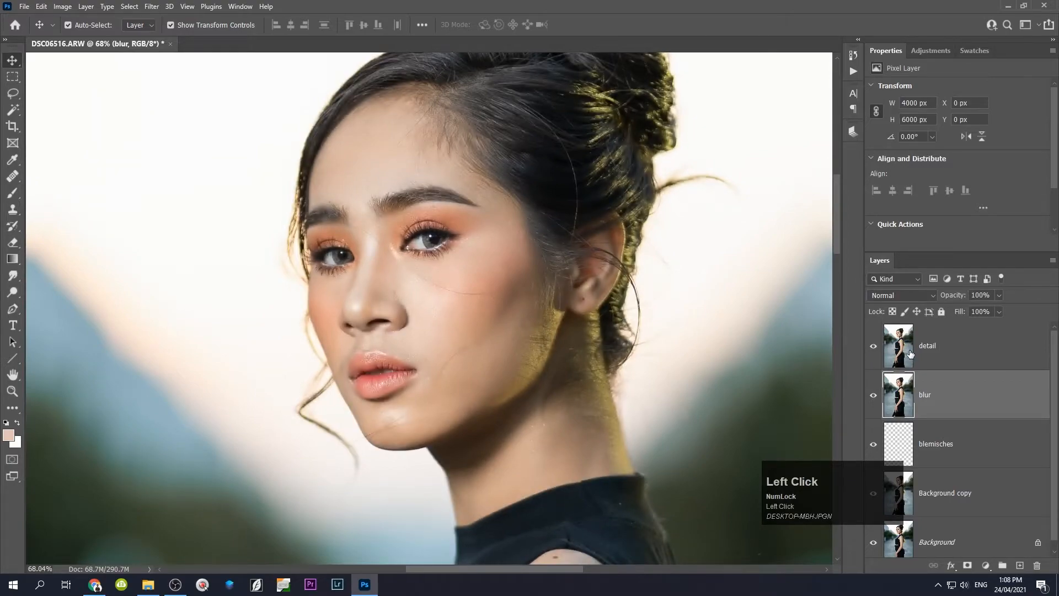
left_click(901, 348)
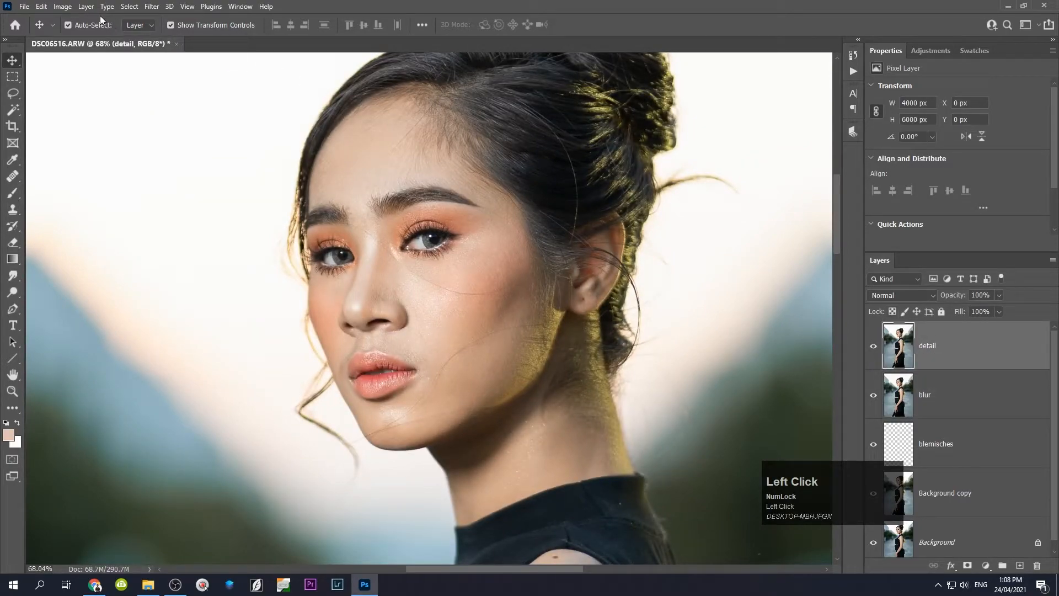
left_click(60, 8)
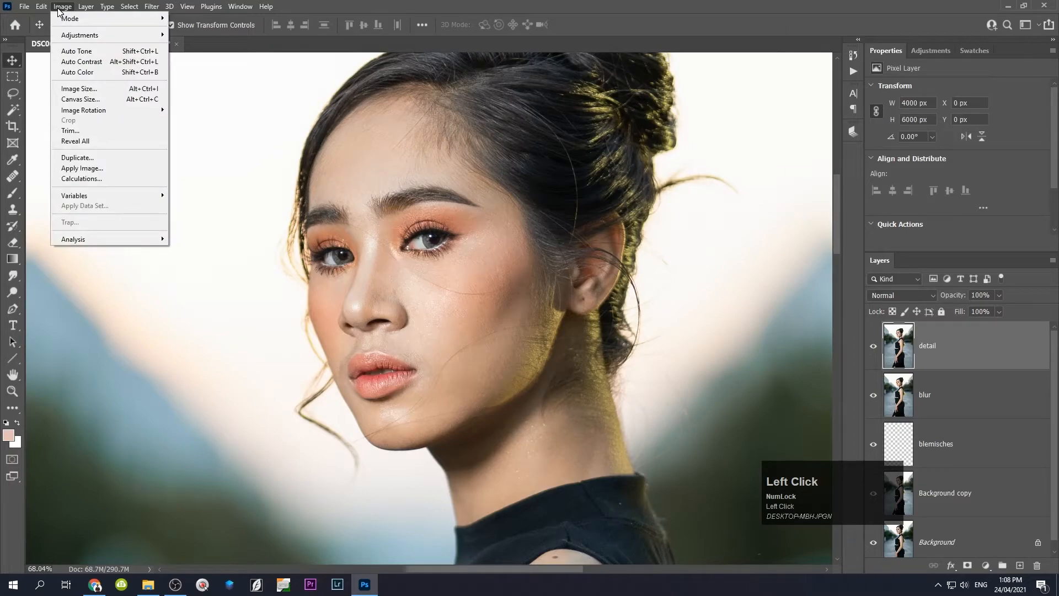
left_click(67, 169)
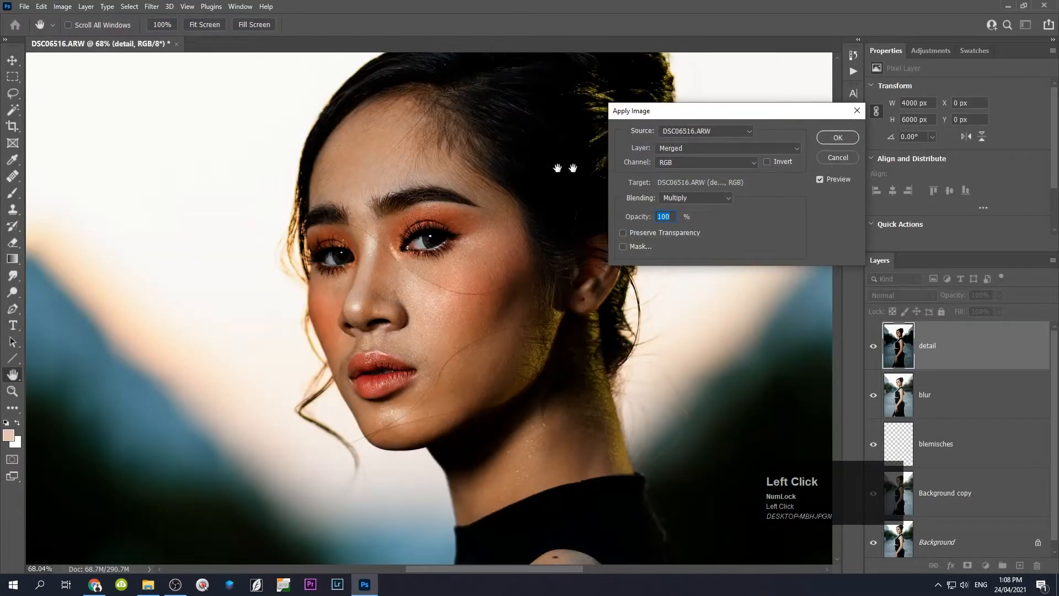
left_click(767, 147)
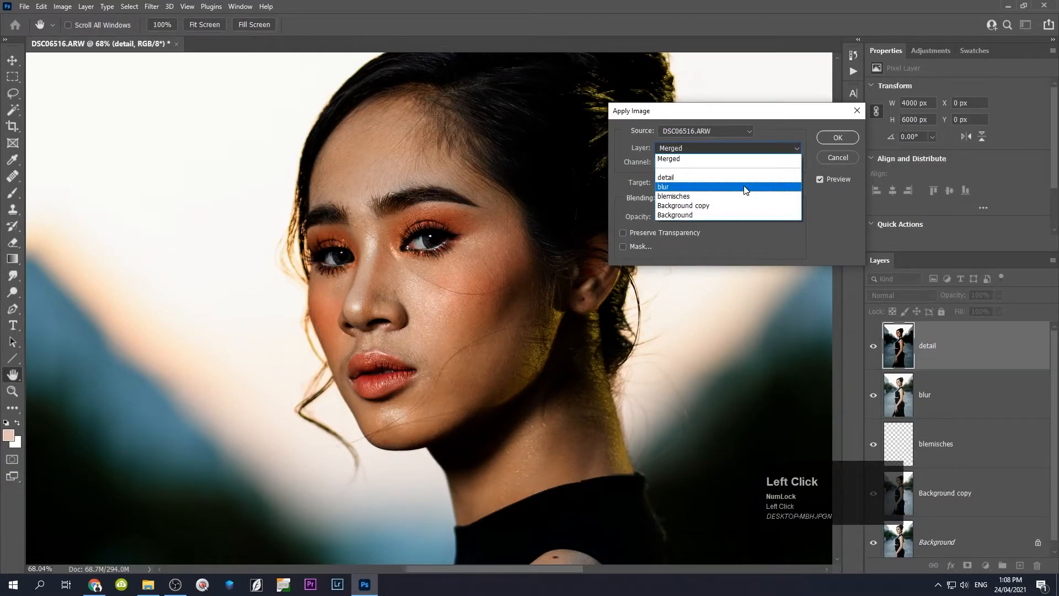
left_click(745, 188)
left_click(687, 198)
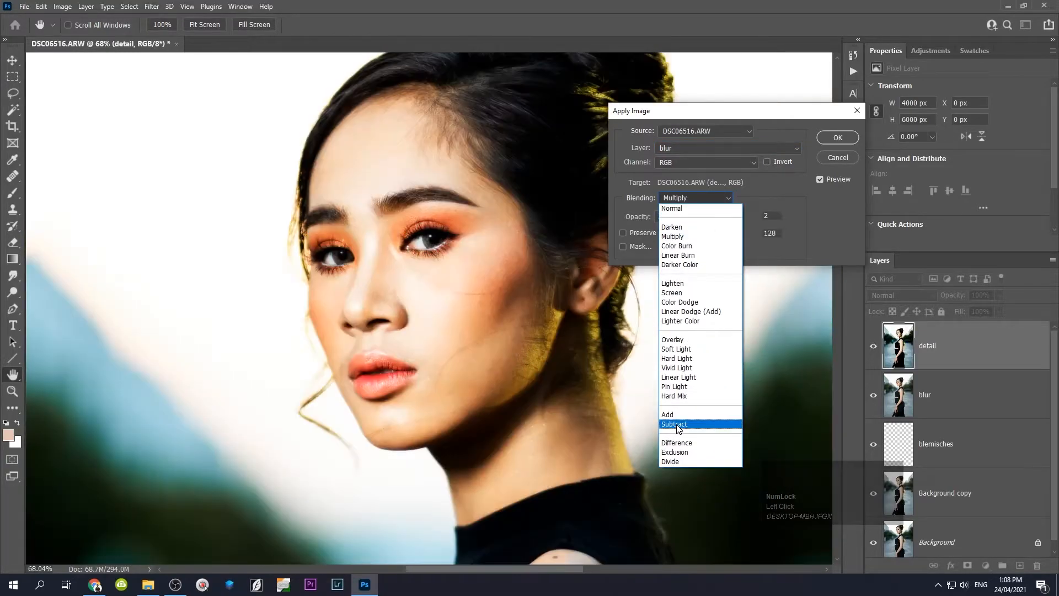
left_click(676, 424)
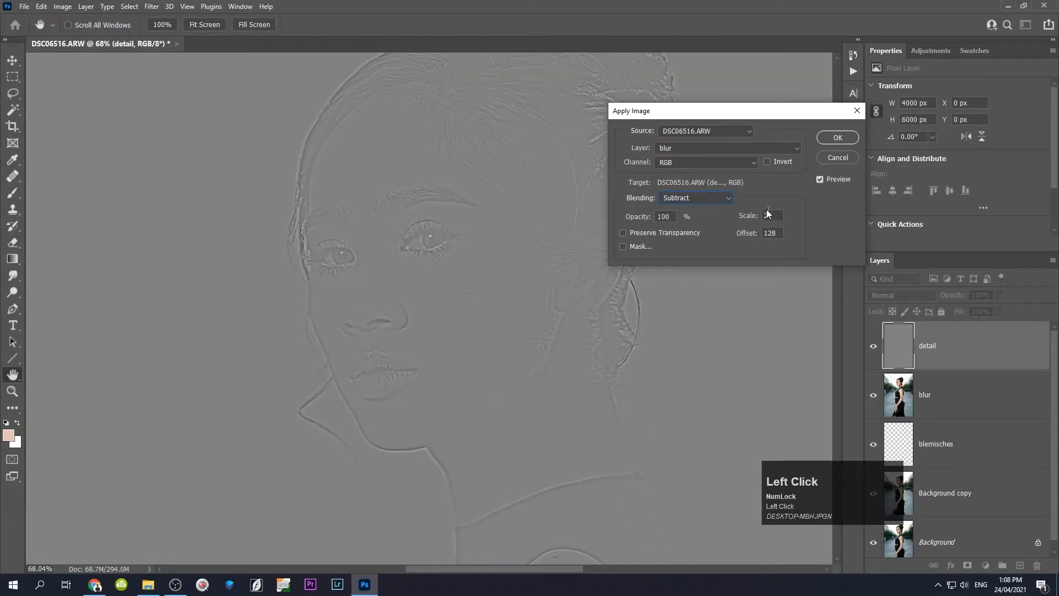
mouse_move(777, 110)
left_mouse_down()
mouse_move(853, 112)
mouse_move(784, 123)
left_mouse_up()
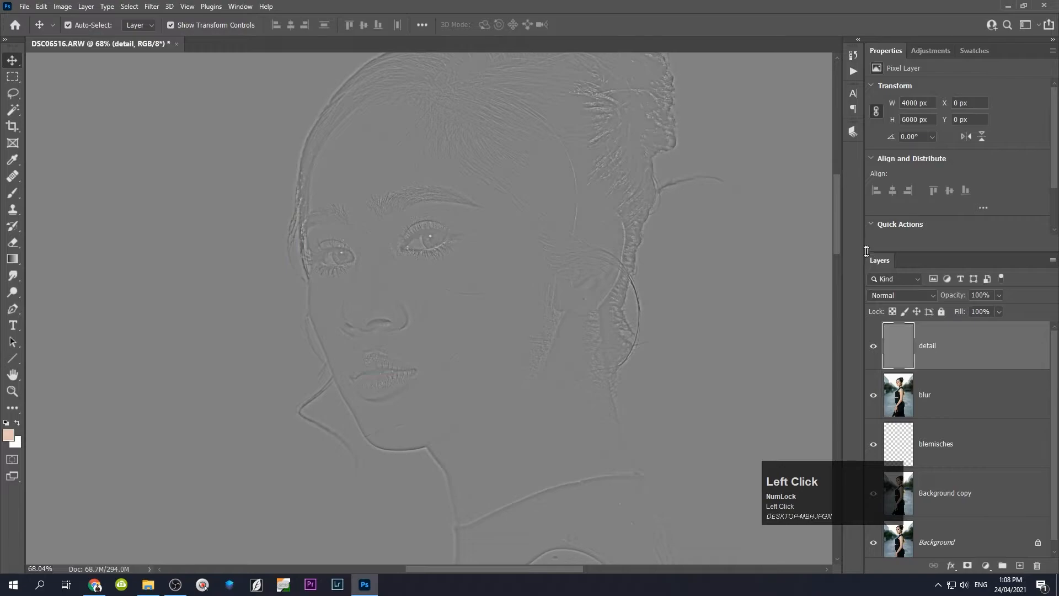
- Set the detail layer's blend mode to Linear Light
left_click(930, 297)
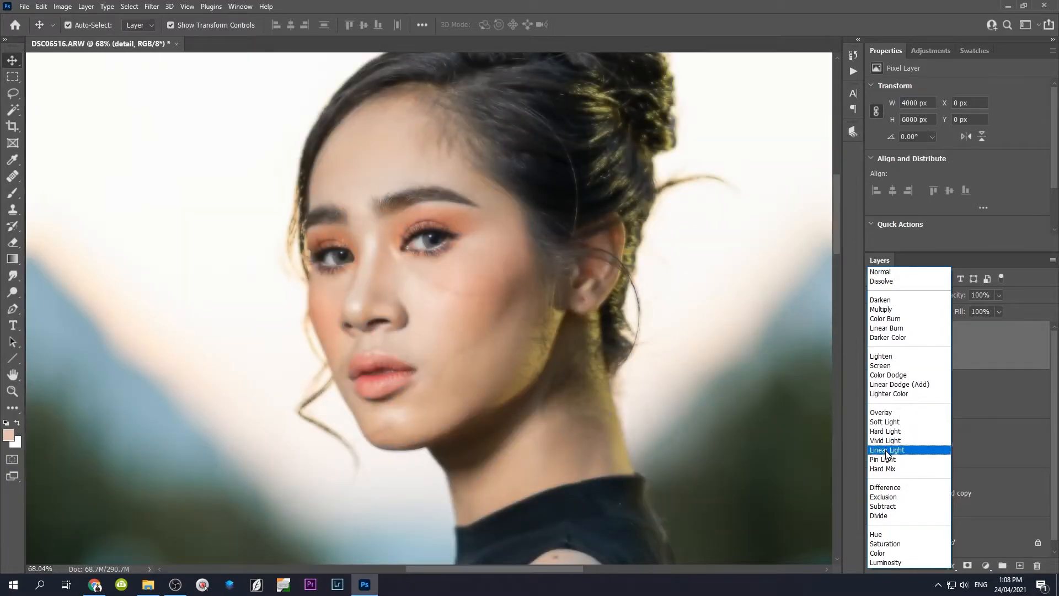
left_click(886, 450)
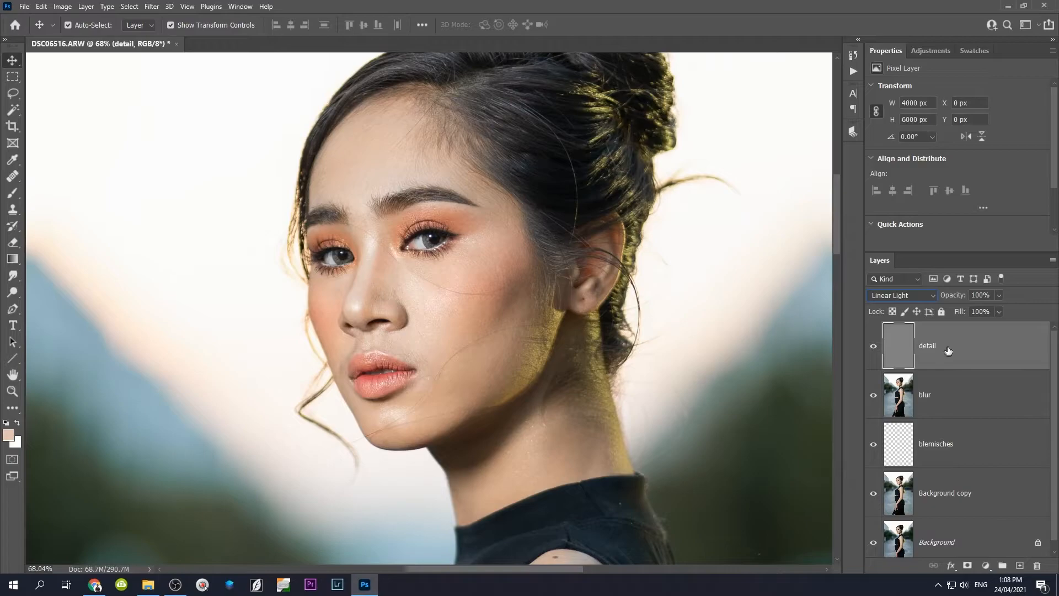
left_click(949, 349)
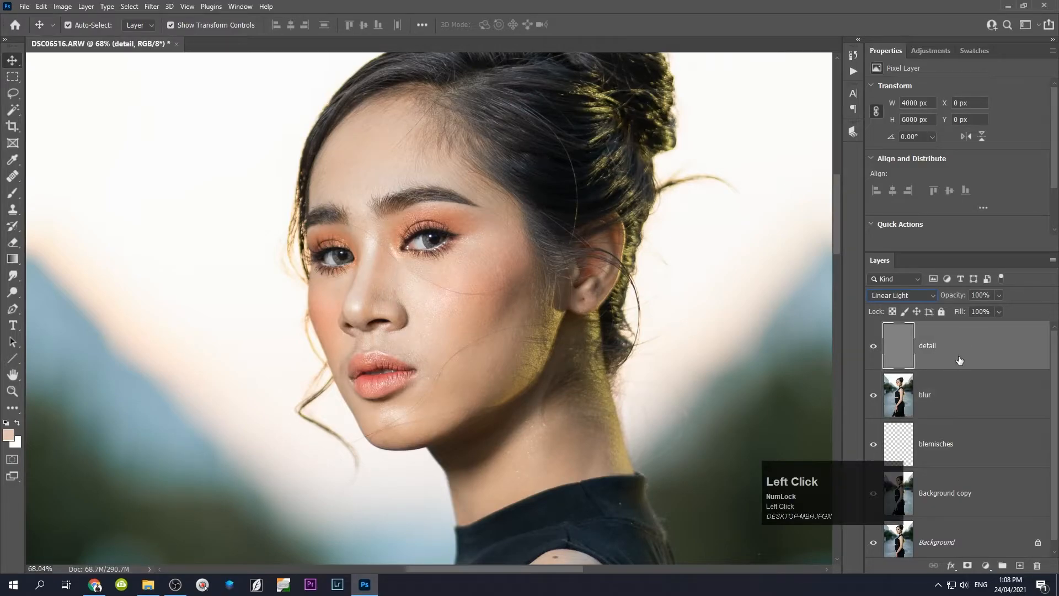
- Group the detail and blur layers together
left_click(959, 396)
left_click(958, 351)
left_click(960, 406, "shift")
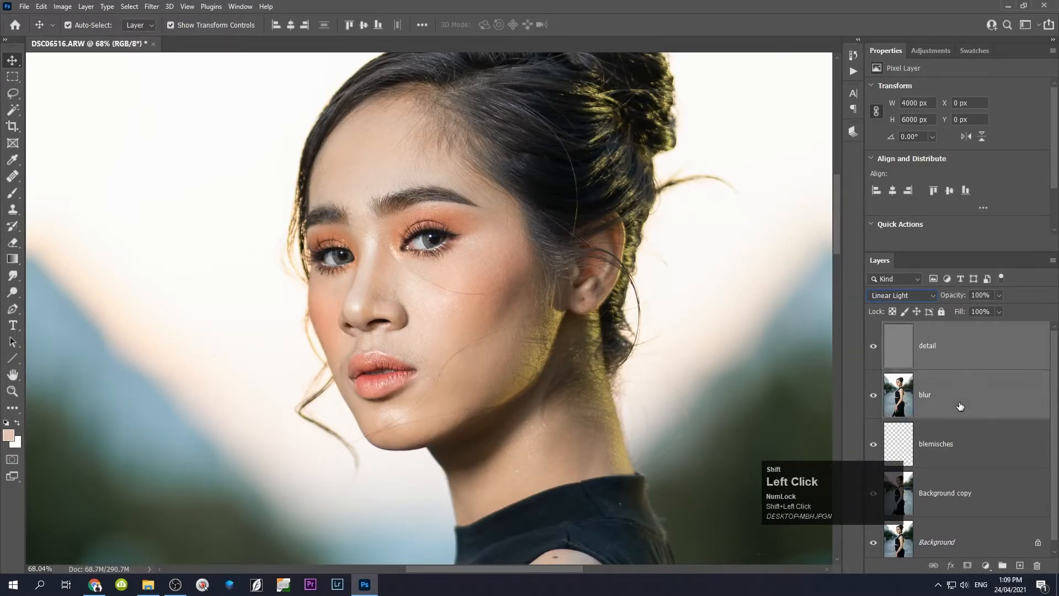
key("ctrl+g")
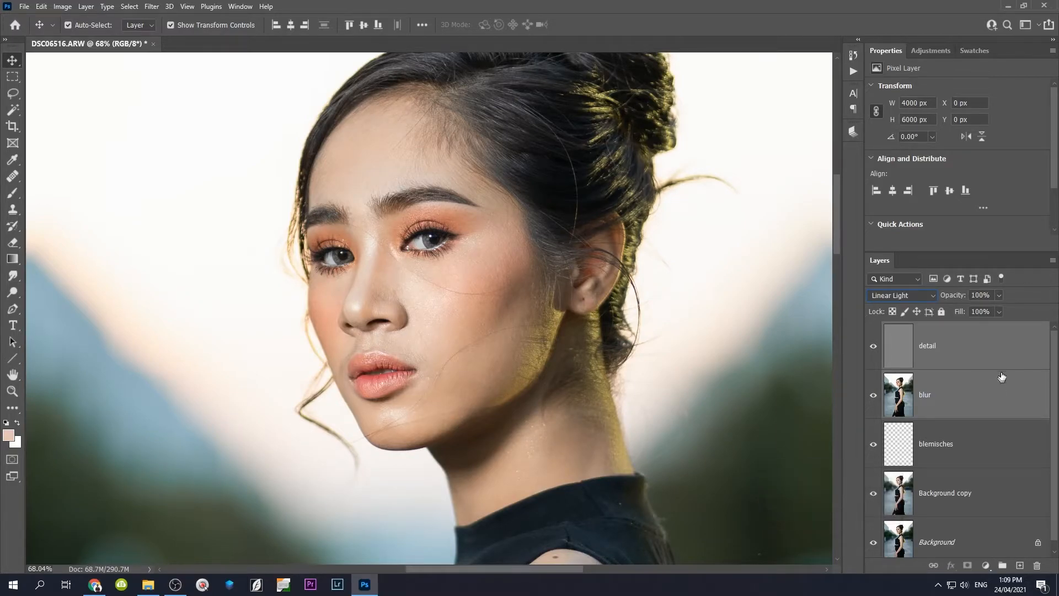
left_click_drag(1055, 377, 1055, 339)
key("ctrl")
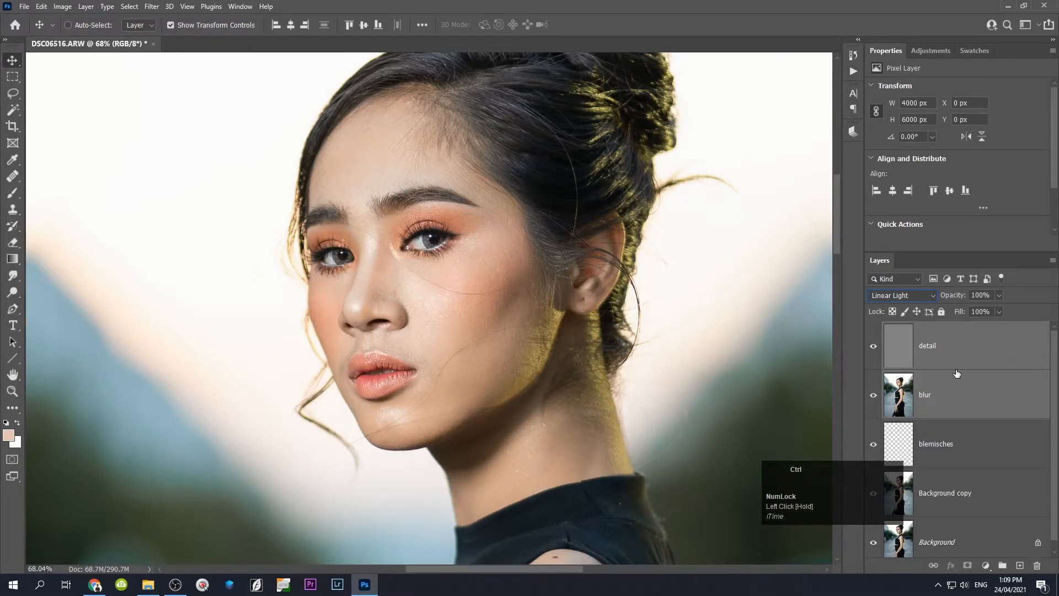
key("ctrl+g")
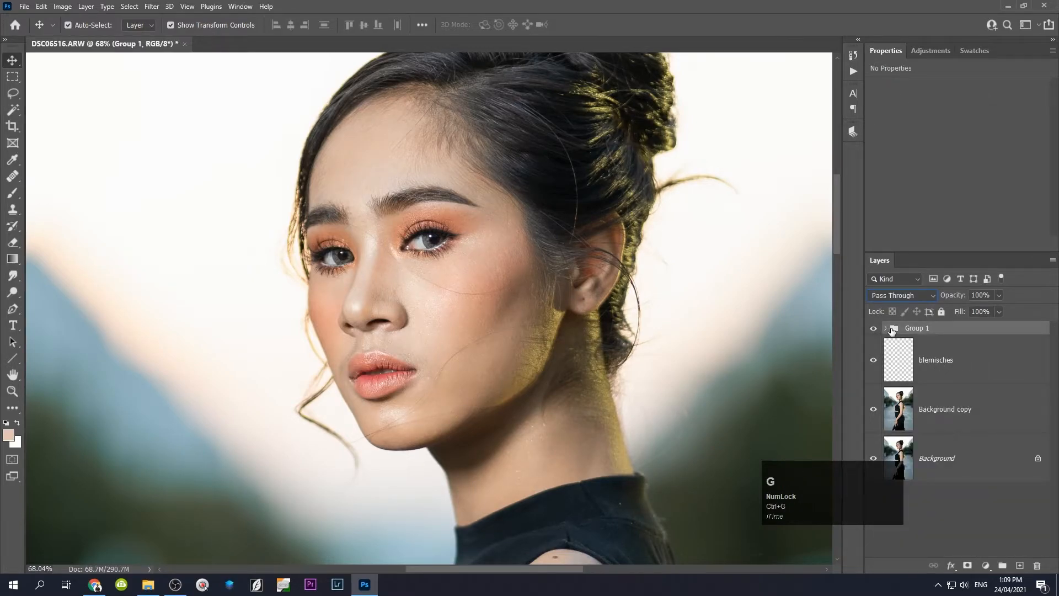
- Rename the new layer group as prequency seperation
double_click(918, 328)
type("prequency seperati")
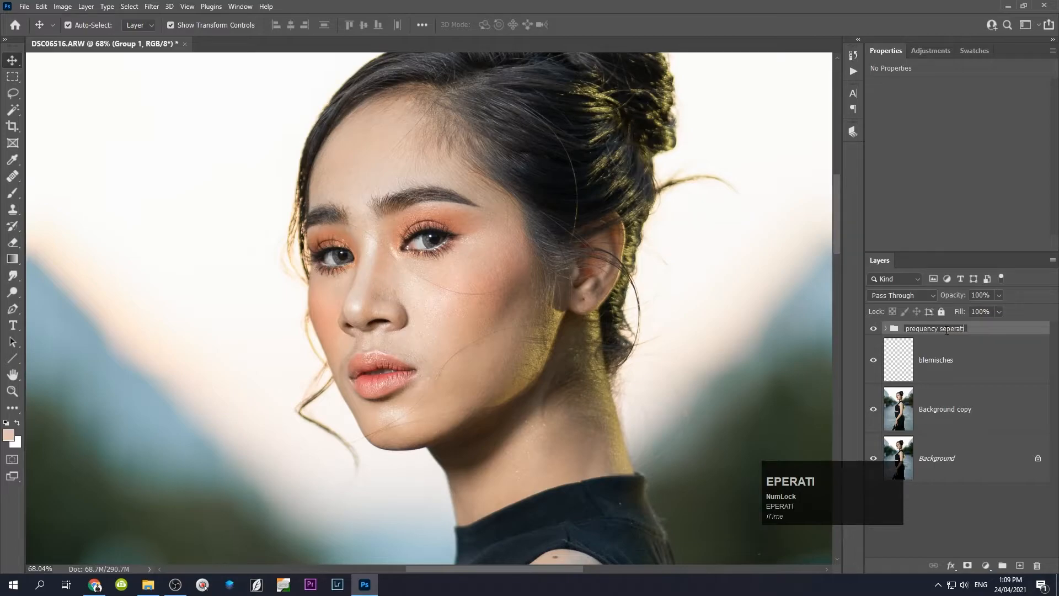
type("on")
key("Return")
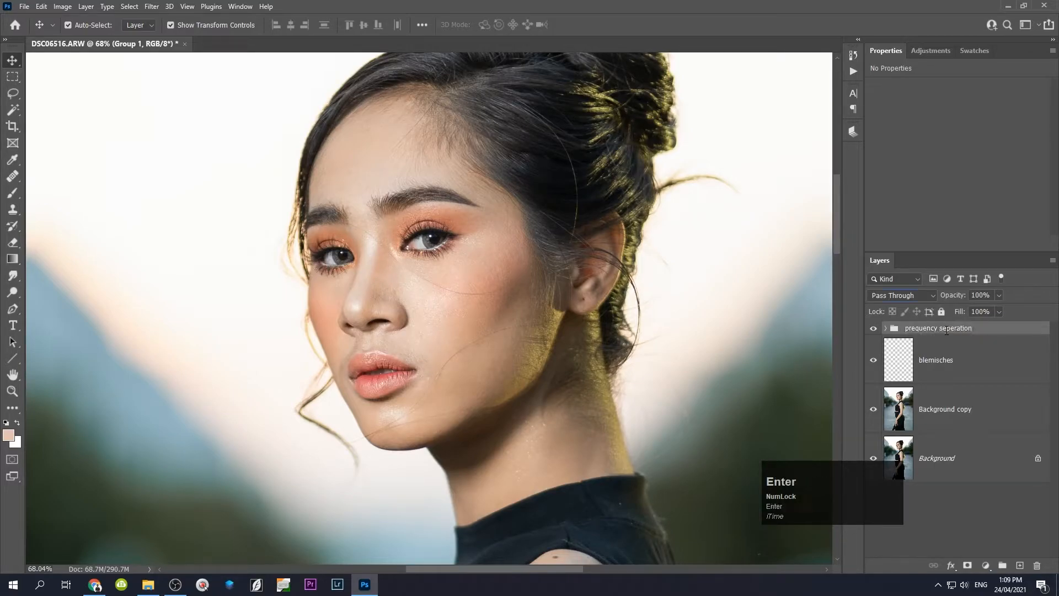
- Compare the portrait with the group, its detail layer and its blur layer each hidden and shown, and examine the facial skin up close
left_click(873, 328)
left_click(873, 329)
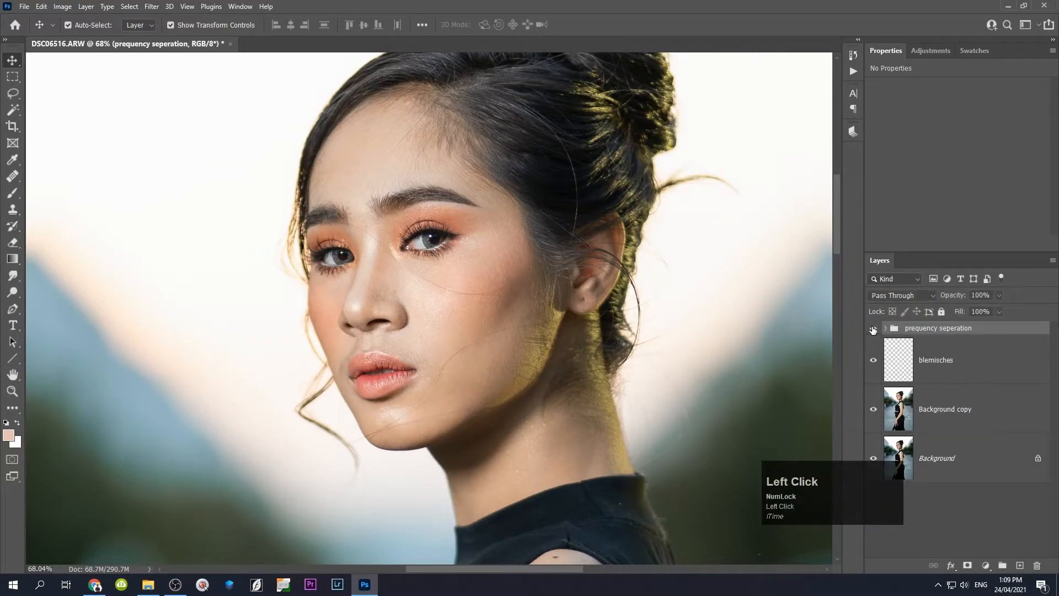
left_click(886, 328)
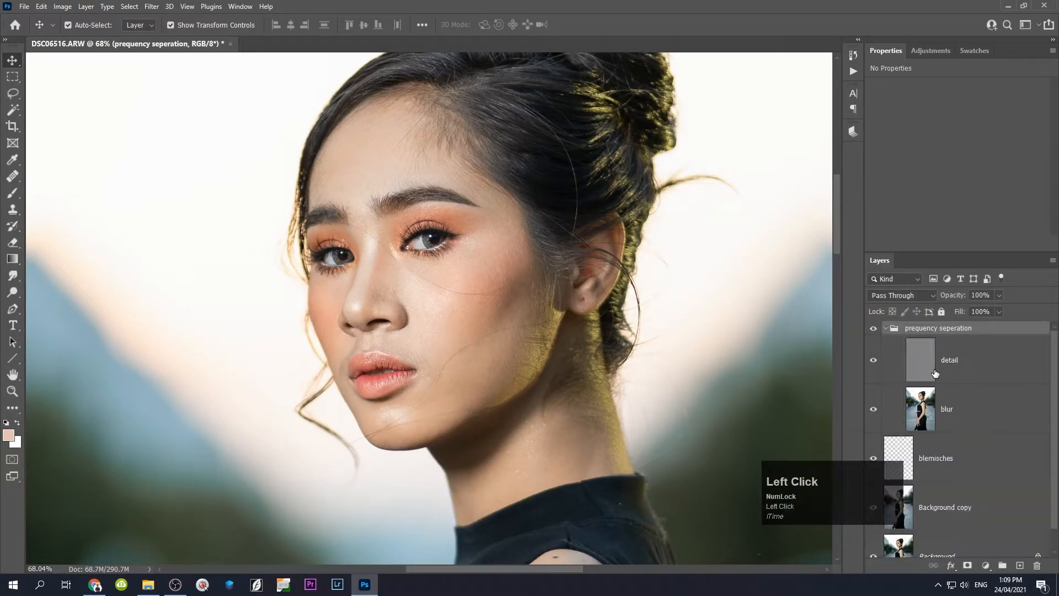
left_click(873, 361)
left_click(874, 361)
left_click(873, 409)
left_click(874, 410)
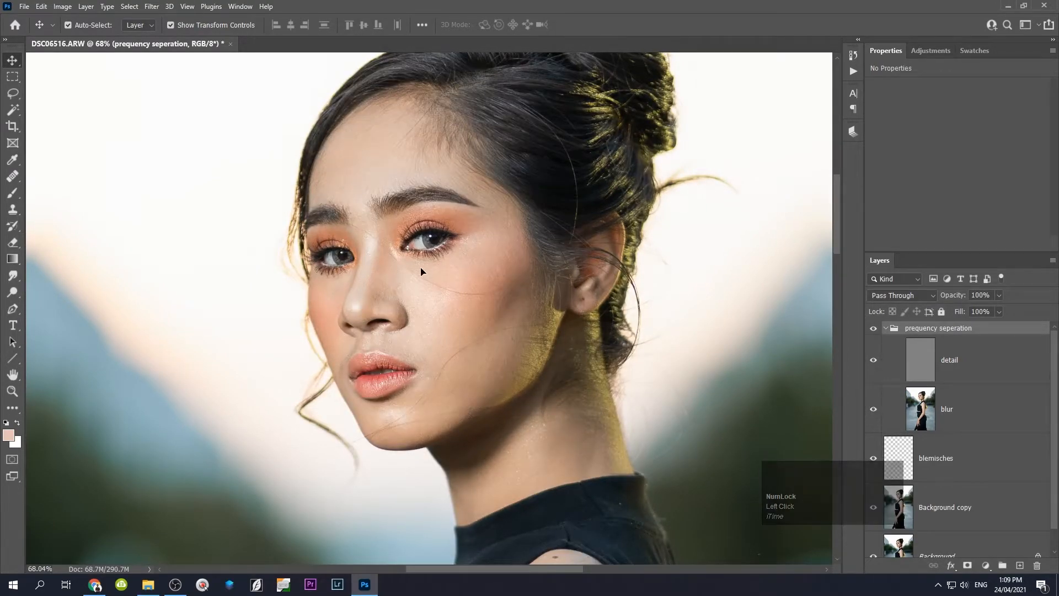
scroll(422, 267, "up", 3)
scroll(439, 293, "up", 3)
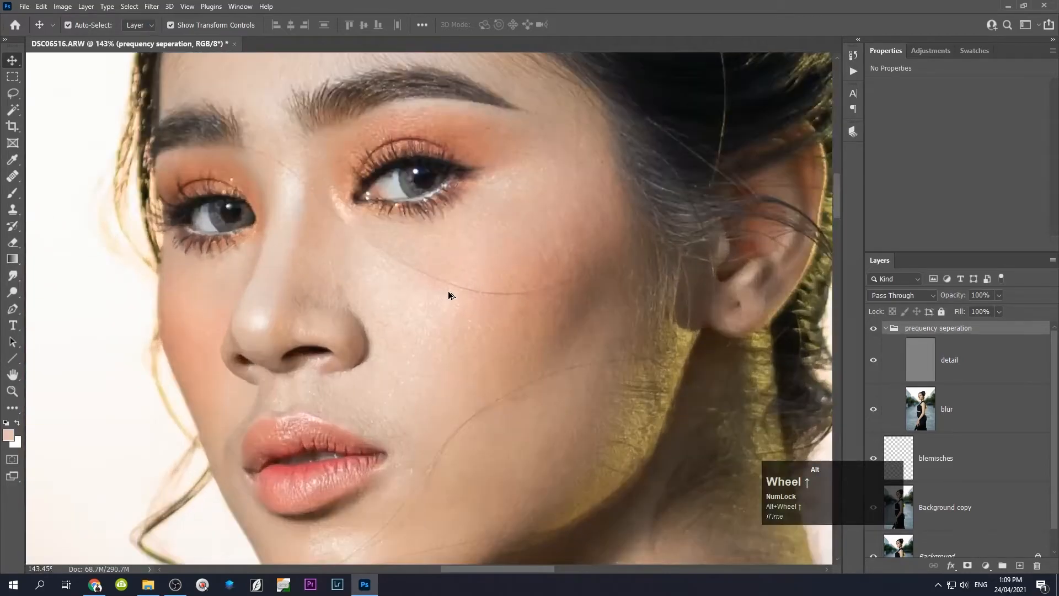
scroll(442, 293, "down", 2)
scroll(373, 145, "up", 2)
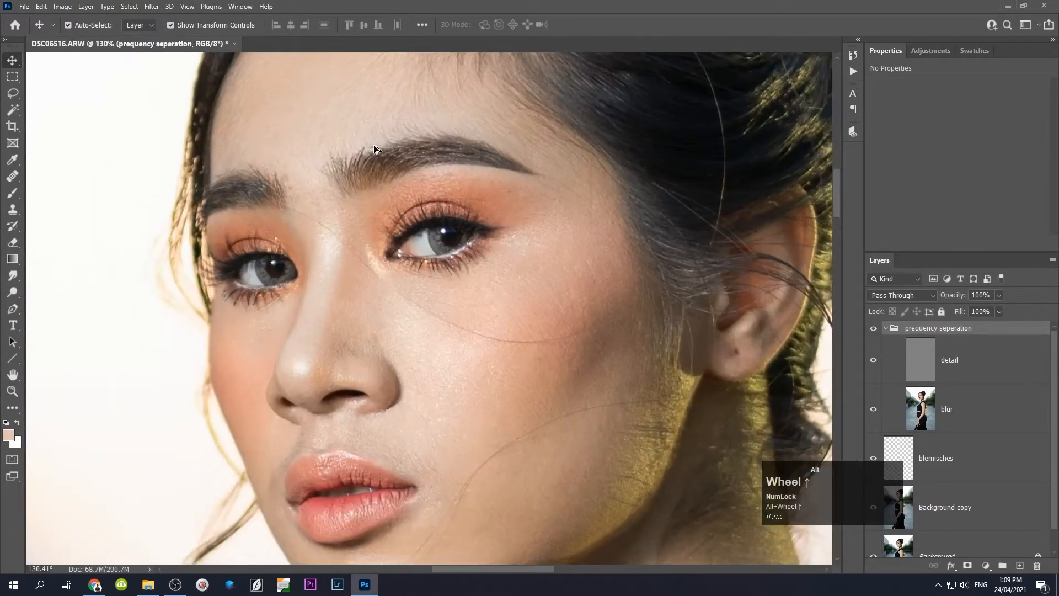
- Select the blur layer and set the Lasso tool's feather to 20 px
left_click_drag(376, 148, 338, 118)
mouse_move(373, 186)
left_mouse_down()
mouse_move(324, 76)
mouse_move(376, 212)
mouse_move(383, 204)
left_mouse_up()
left_click(916, 412)
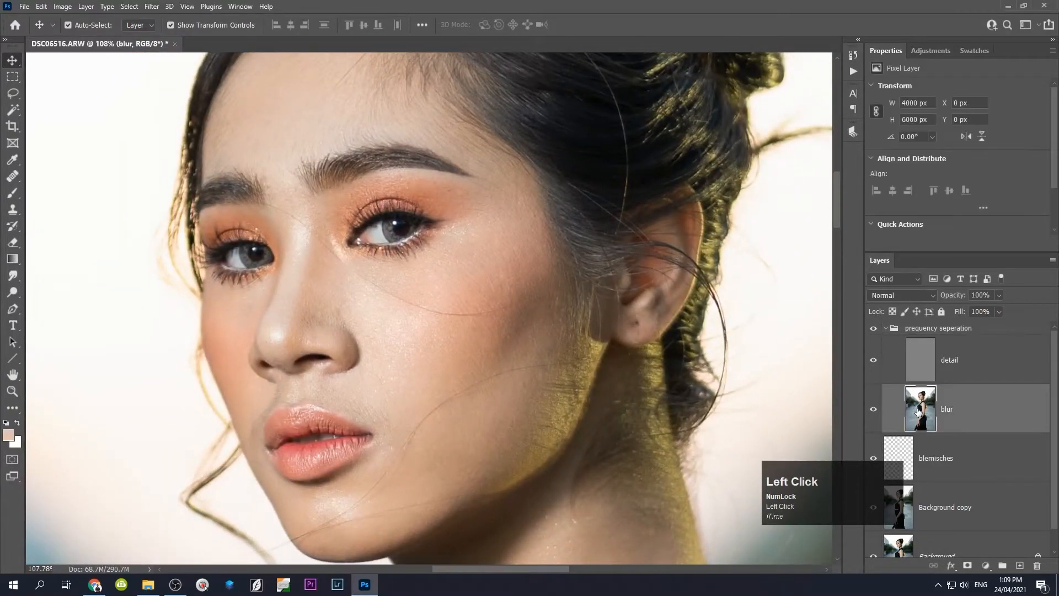
scroll(392, 379, "down", 2)
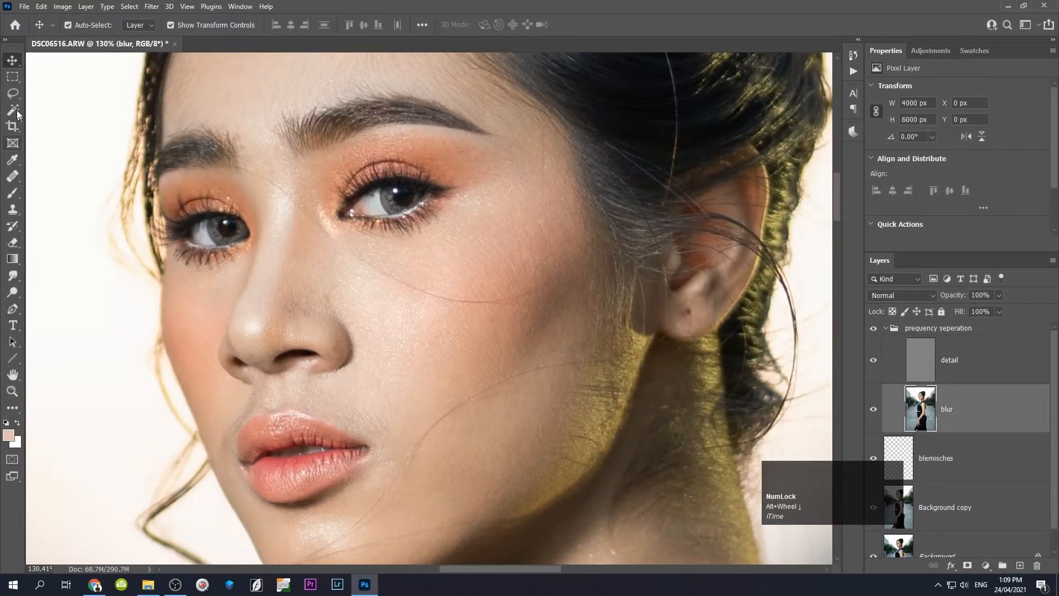
left_click(12, 92)
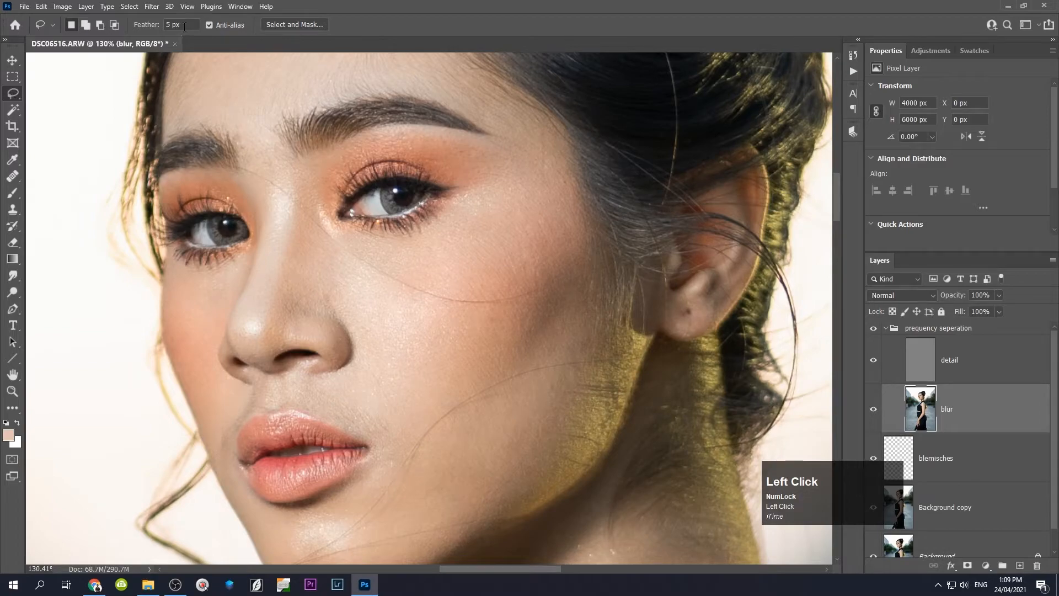
left_click(147, 31)
key("Return")
- Lasso the lower cheek along the jawline, about 278 by 370 px, and soften it with a 5.4 px Gaussian Blur
left_click_drag(429, 368, 388, 286)
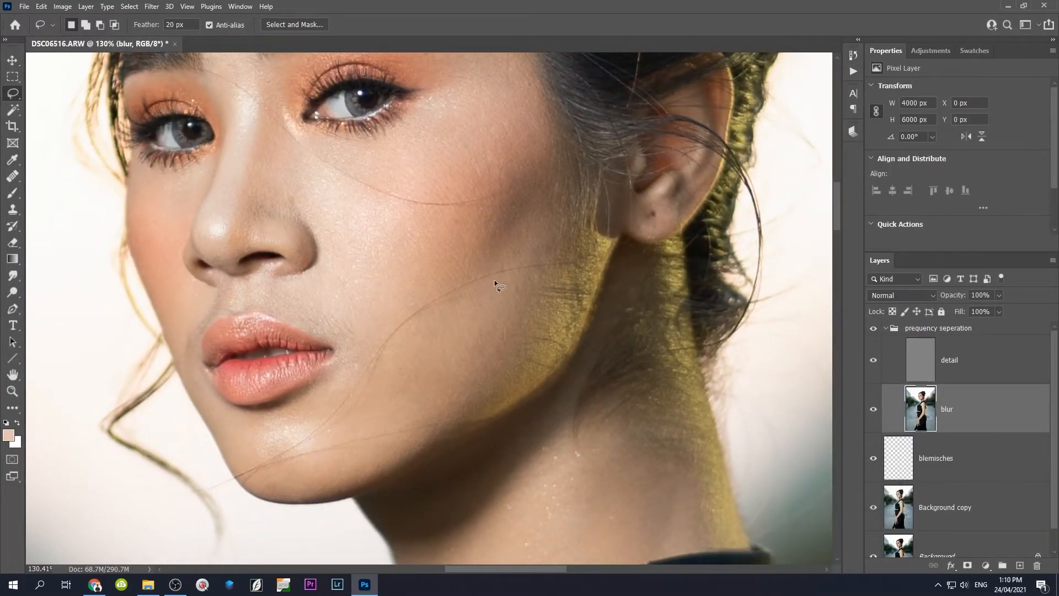
mouse_move(521, 244)
left_mouse_down()
mouse_move(427, 385)
mouse_move(419, 415)
mouse_move(439, 420)
mouse_move(524, 356)
mouse_move(549, 289)
mouse_move(545, 226)
mouse_move(522, 236)
mouse_move(518, 270)
left_mouse_up()
left_click(152, 6)
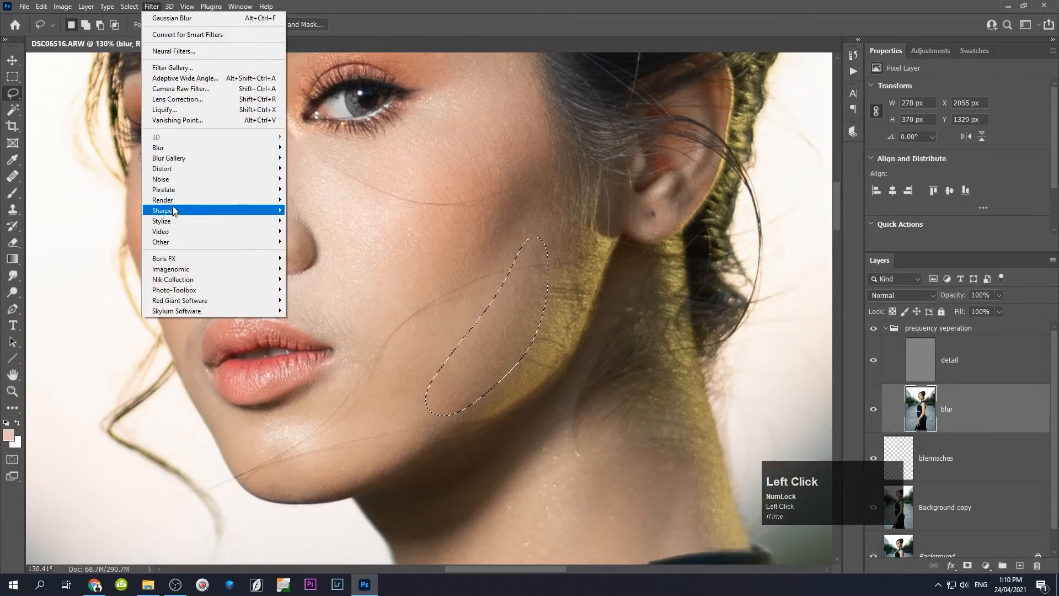
left_click(187, 149)
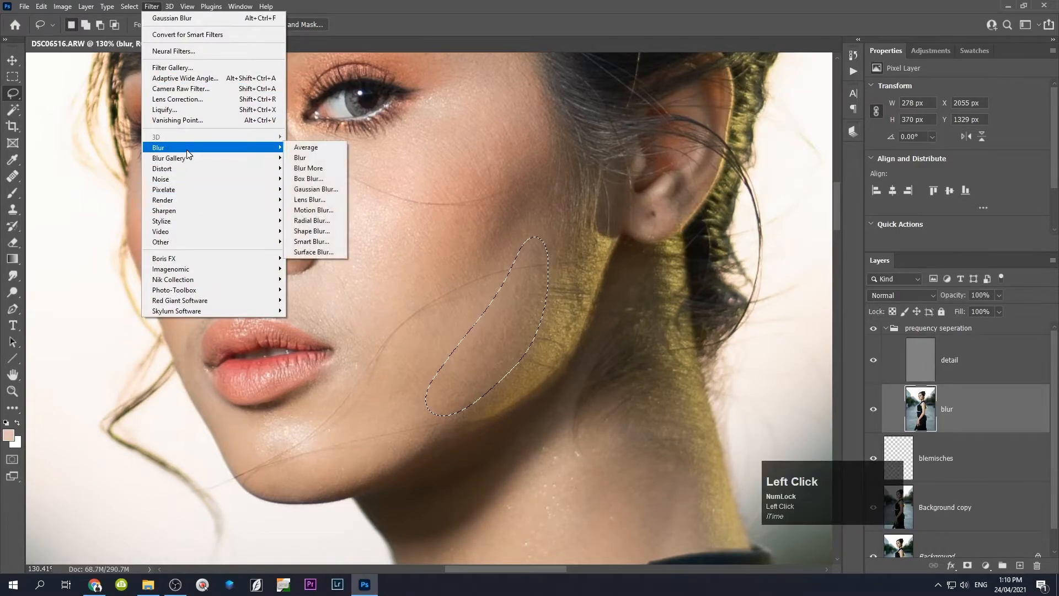
left_click(309, 189)
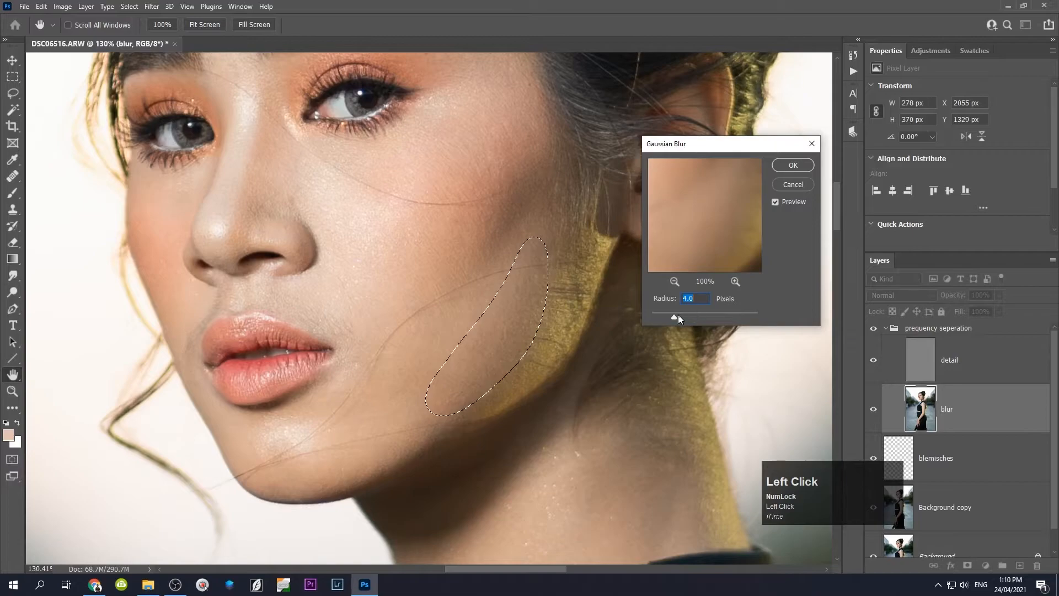
left_click_drag(674, 316, 653, 318)
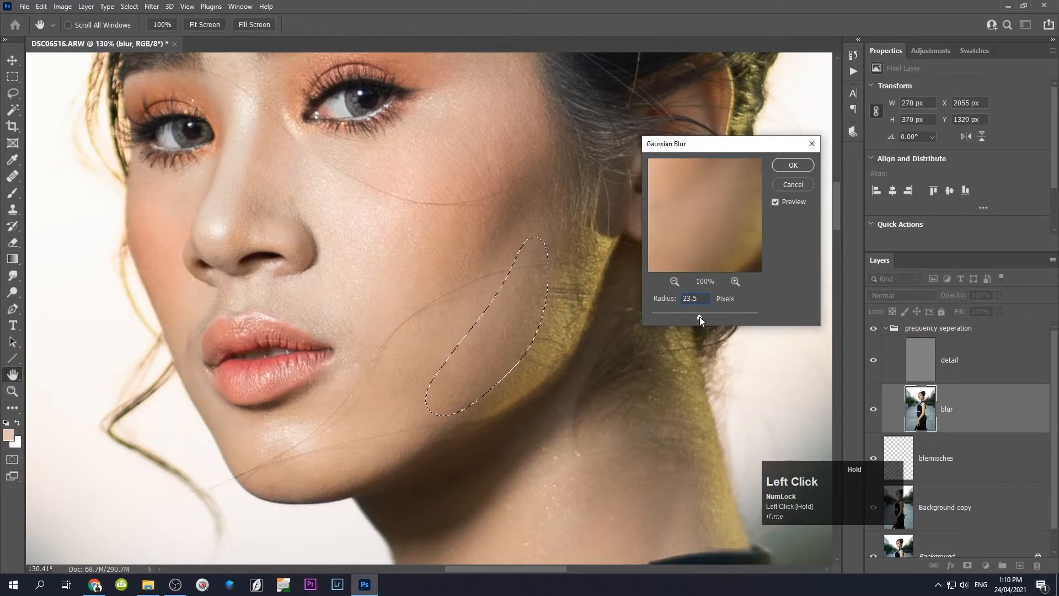
left_click_drag(736, 317, 675, 316)
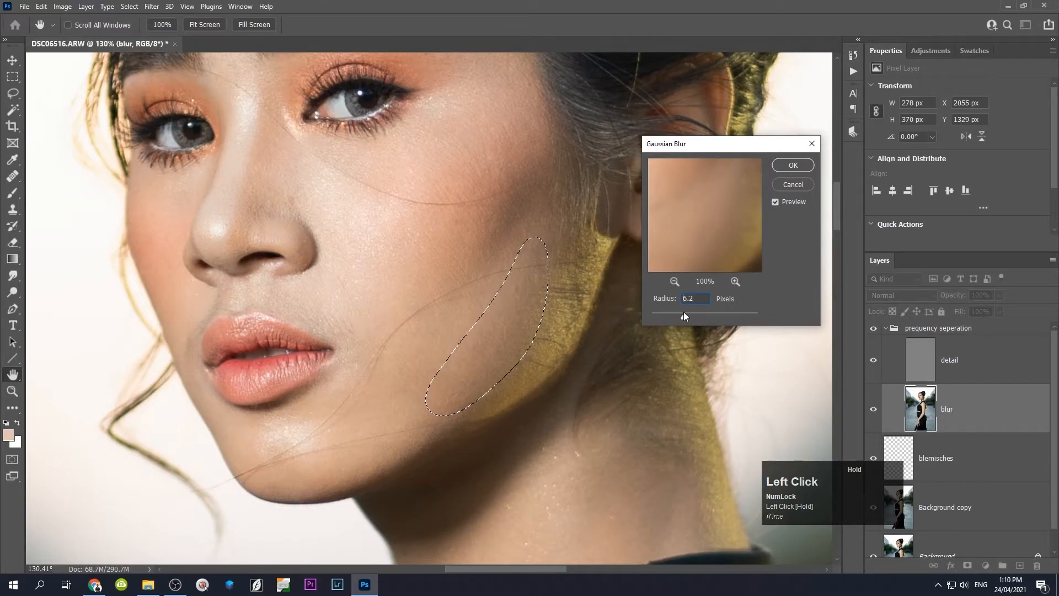
left_click_drag(690, 312, 681, 313)
left_click(793, 165)
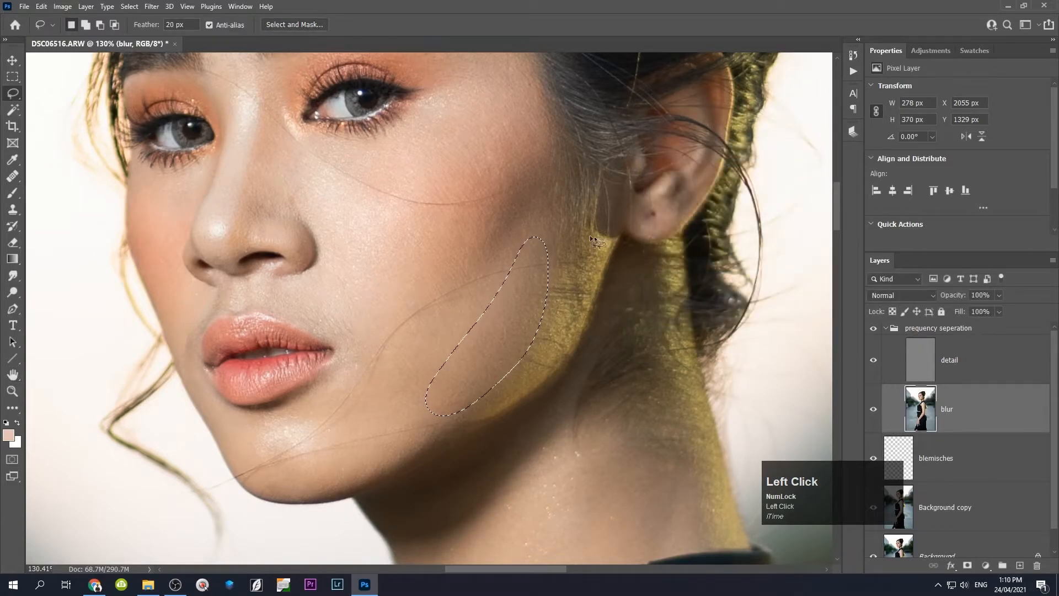
- Lasso the upper cheek skin beneath the eye nearer the ear, an area about 314 by 247 px
key("space")
left_click_drag(474, 224, 475, 264)
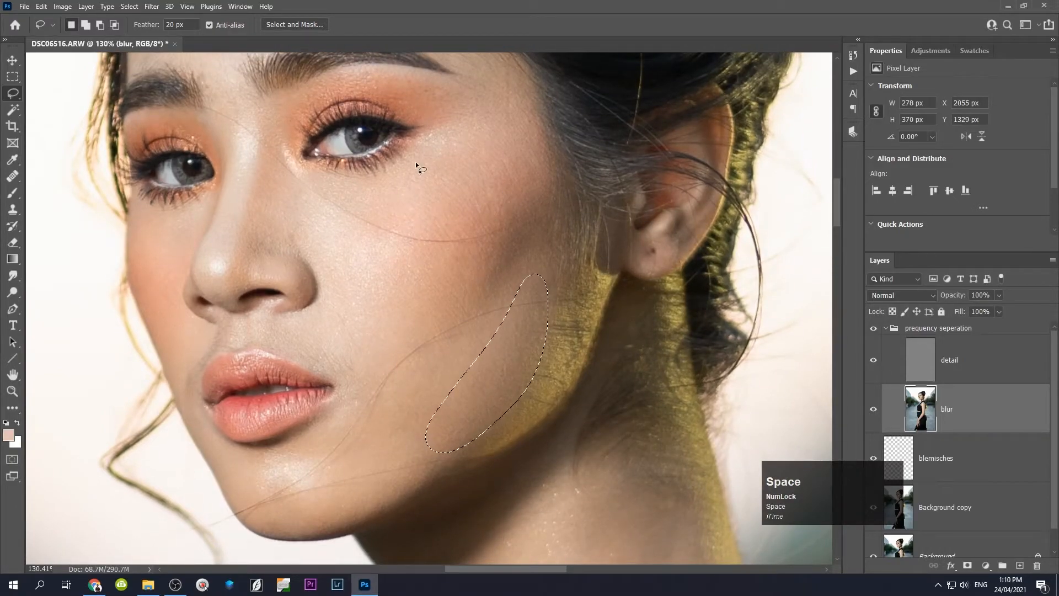
mouse_move(421, 134)
left_mouse_down()
mouse_move(374, 175)
mouse_move(312, 182)
left_mouse_up()
mouse_move(380, 231)
left_mouse_down()
mouse_move(460, 176)
mouse_move(446, 122)
left_mouse_up()
left_click_drag(405, 158, 409, 156)
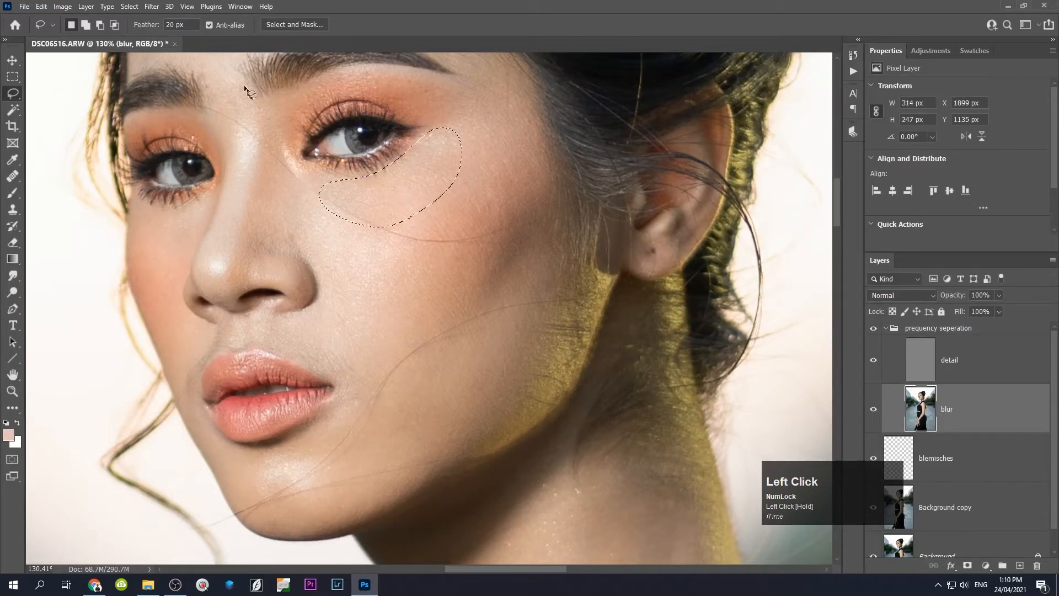
- Smooth the selected under-eye skin with a Gaussian Blur of 4.6 px radius, comparing the preview off and on
left_click(152, 7)
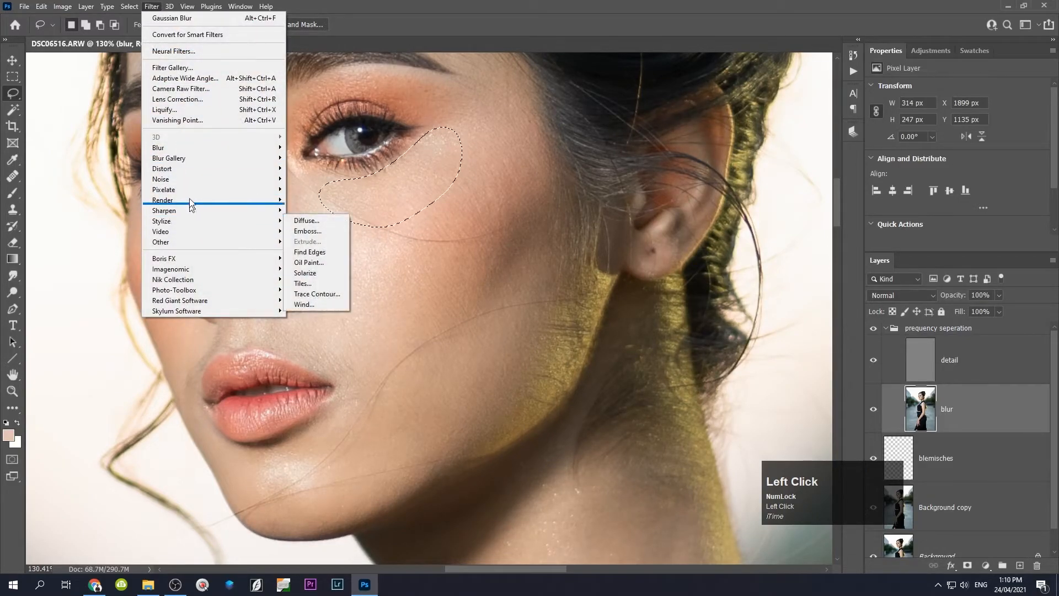
mouse_move(210, 149)
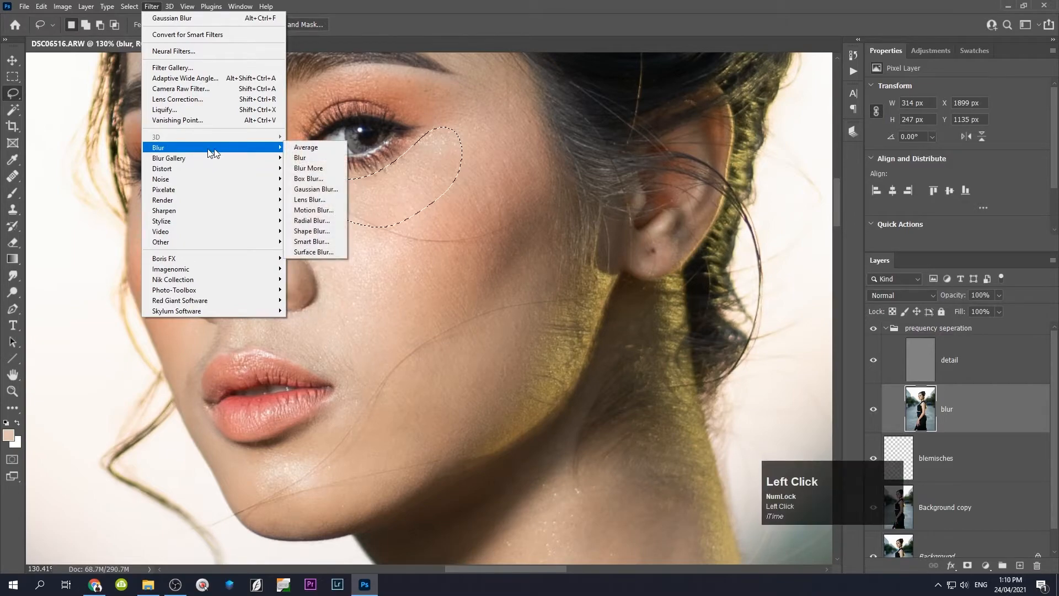
left_click(316, 189)
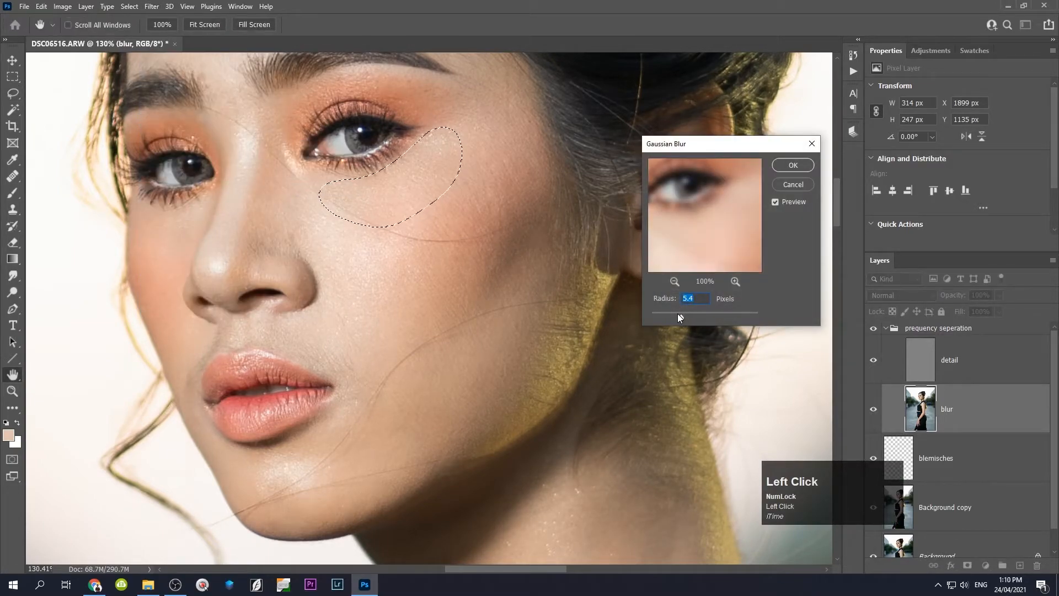
left_click_drag(680, 317, 709, 306)
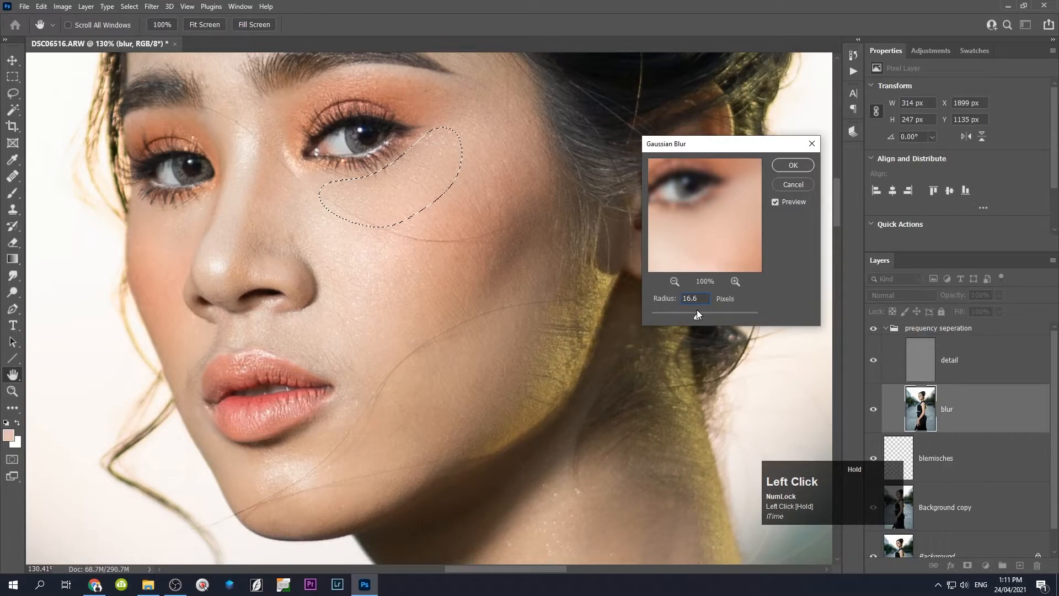
left_click_drag(692, 310, 689, 311)
left_click(775, 202)
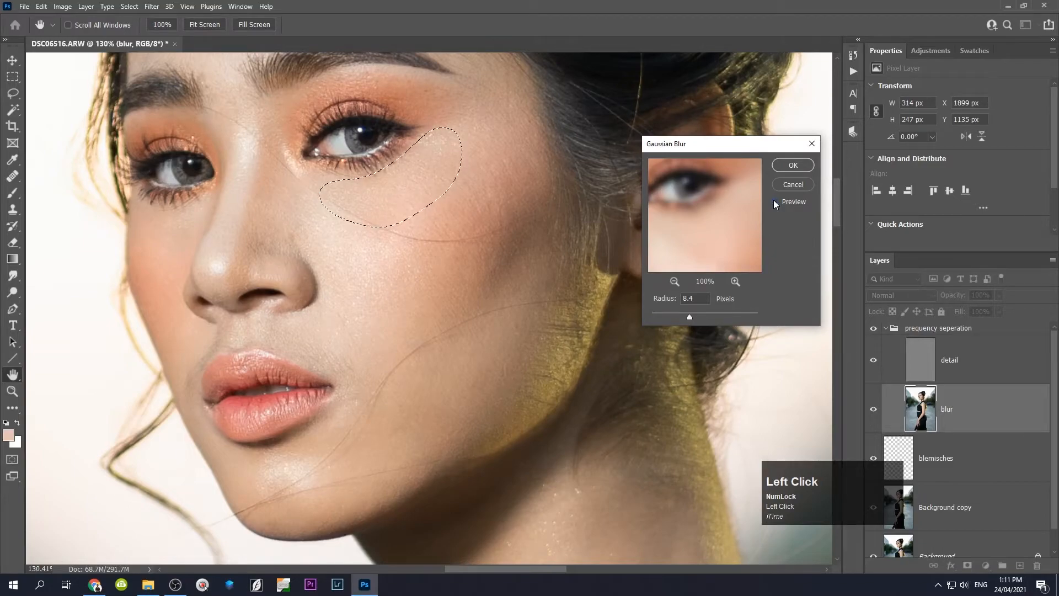
left_click(776, 202)
mouse_move(690, 317)
left_mouse_down()
mouse_move(634, 320)
mouse_move(677, 317)
left_mouse_up()
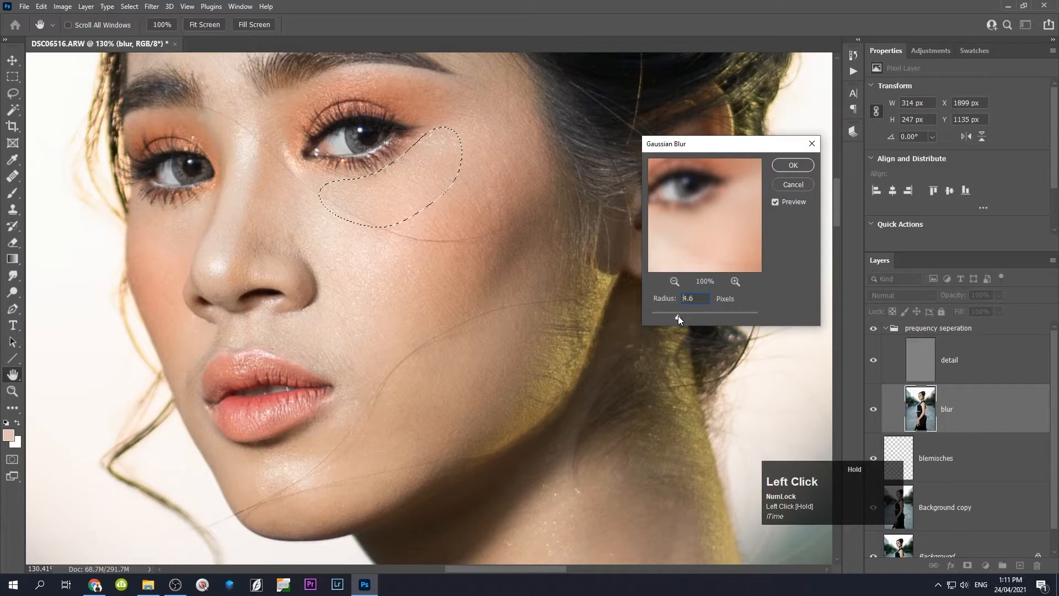
left_click(792, 166)
- Lasso a diagonal strip of the cheek below the outer eye corner, about 261 by 326 px
key("space")
left_click_drag(558, 265, 527, 351)
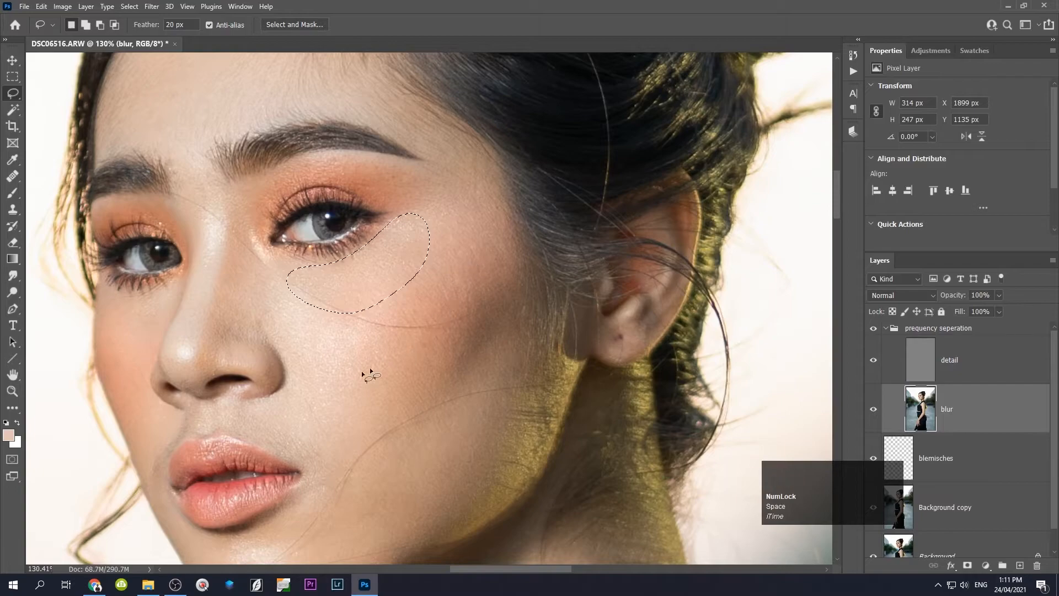
left_click_drag(454, 247, 418, 311)
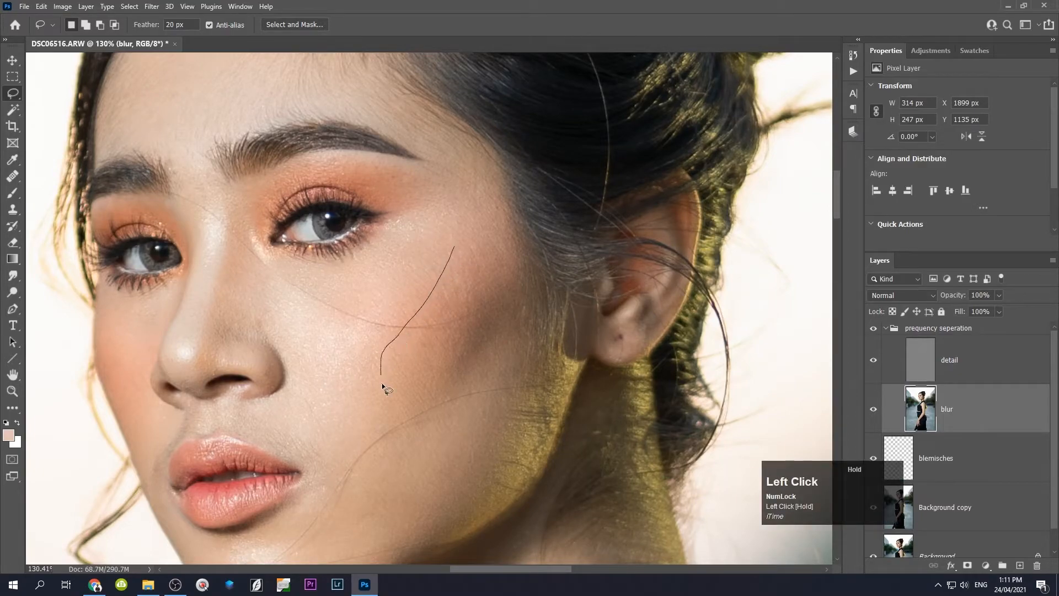
left_click_drag(481, 236, 447, 263)
key("ctrl+s")
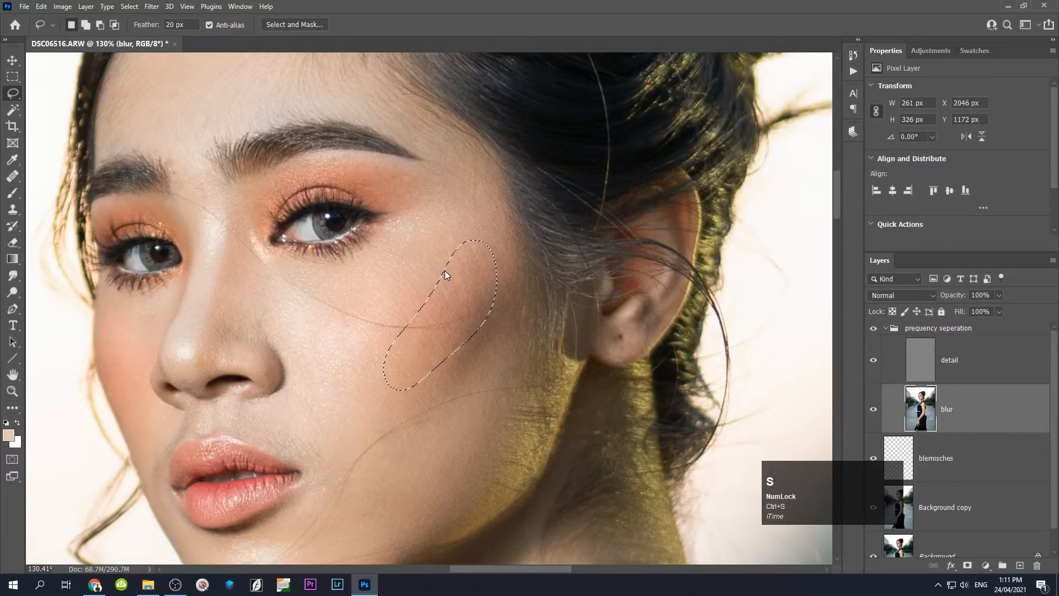
left_click(517, 371)
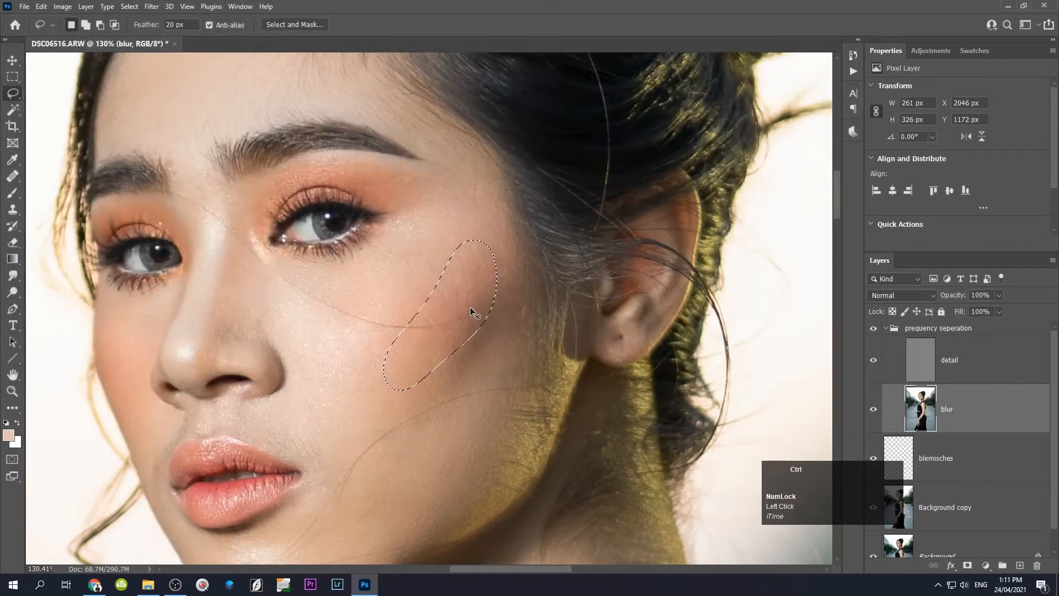
key("ctrl+f")
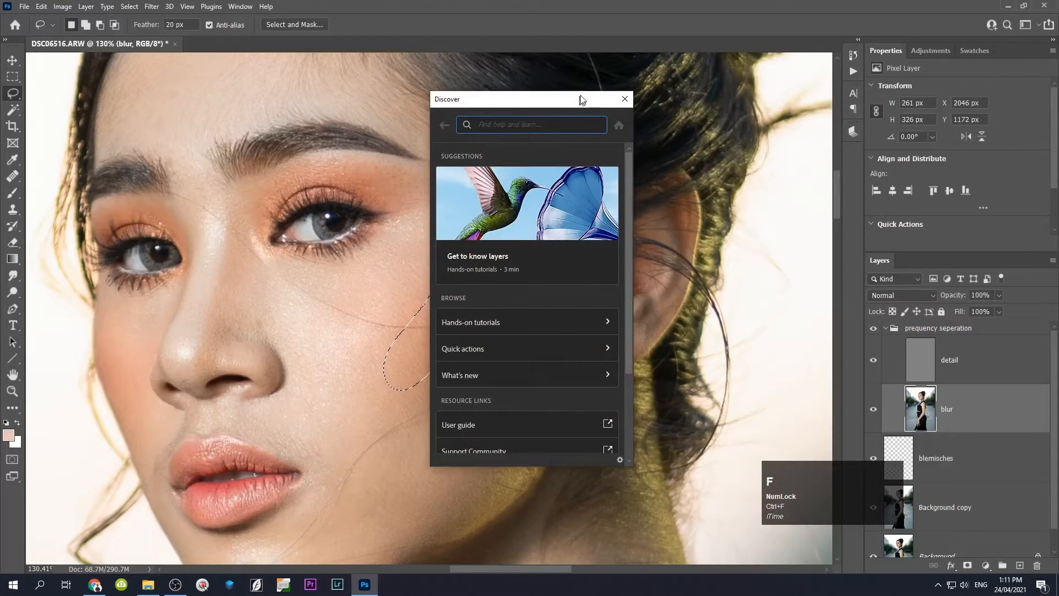
left_click(624, 99)
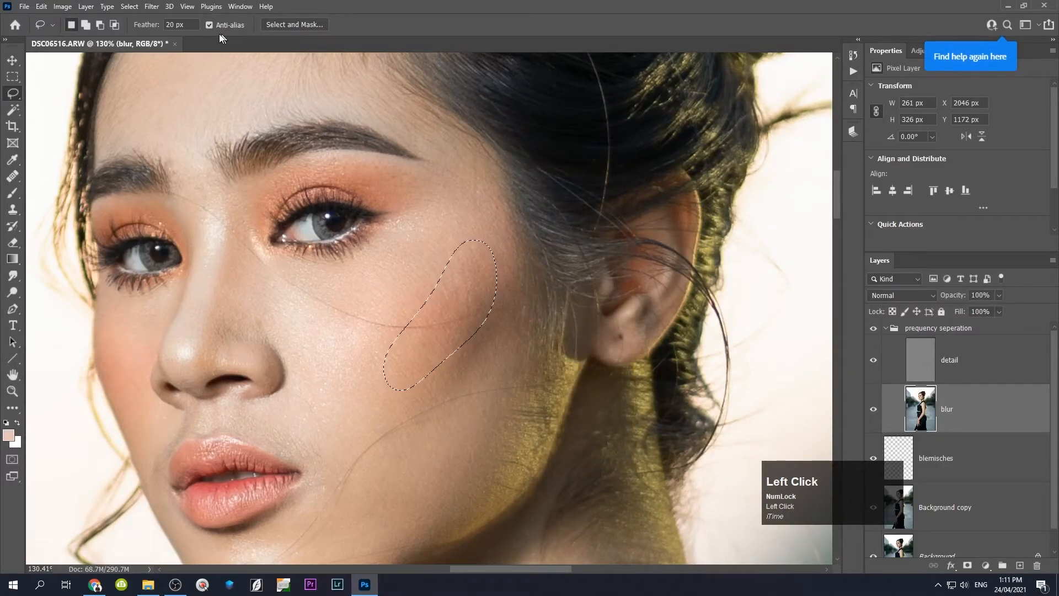
- Smooth the selected cheek strip with a Gaussian Blur of 7.0 px radius
left_click(152, 6)
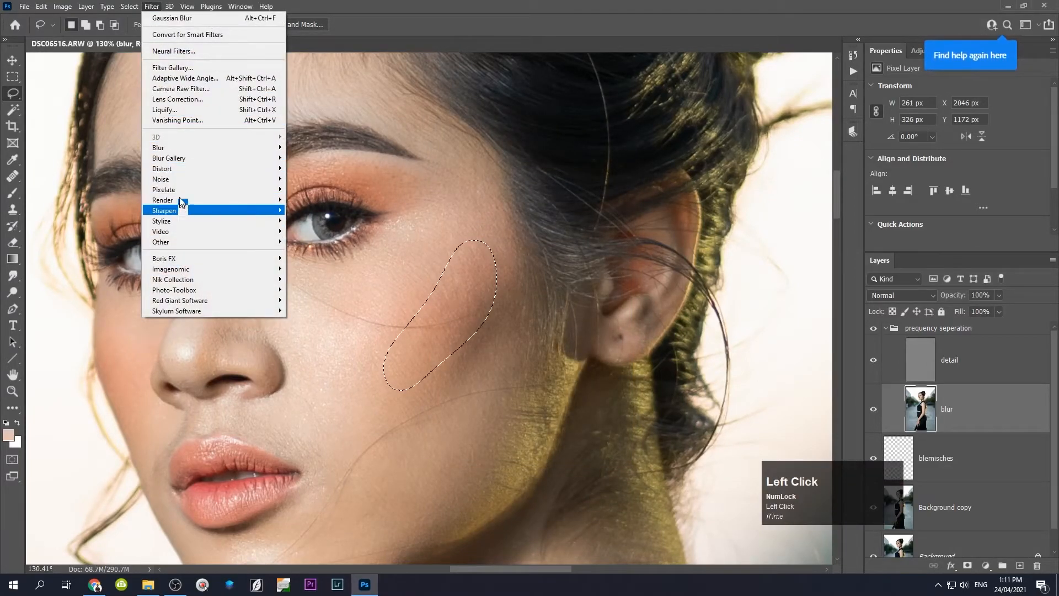
left_click(181, 148)
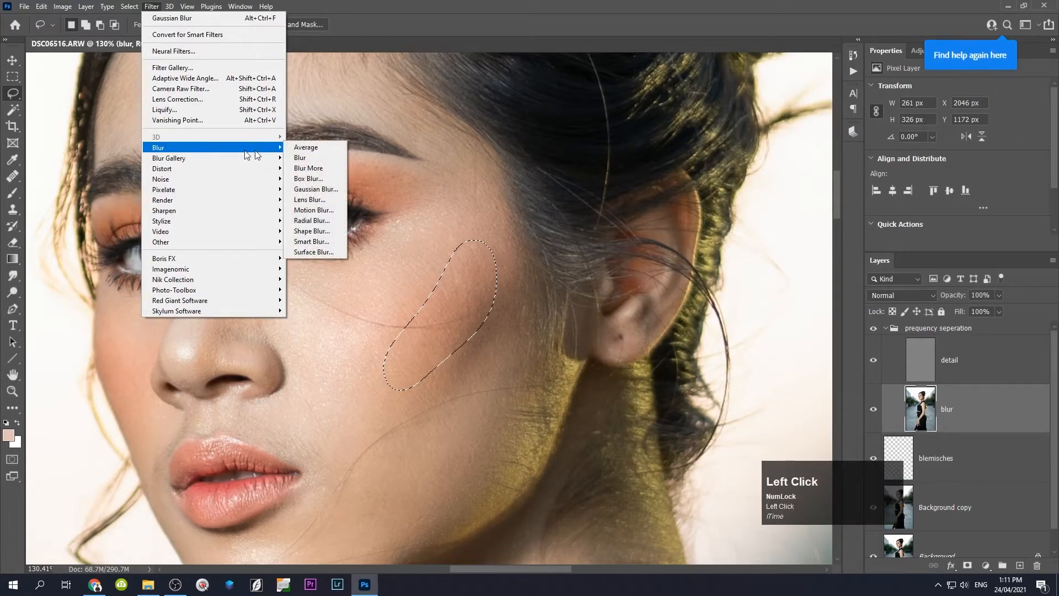
left_click(312, 189)
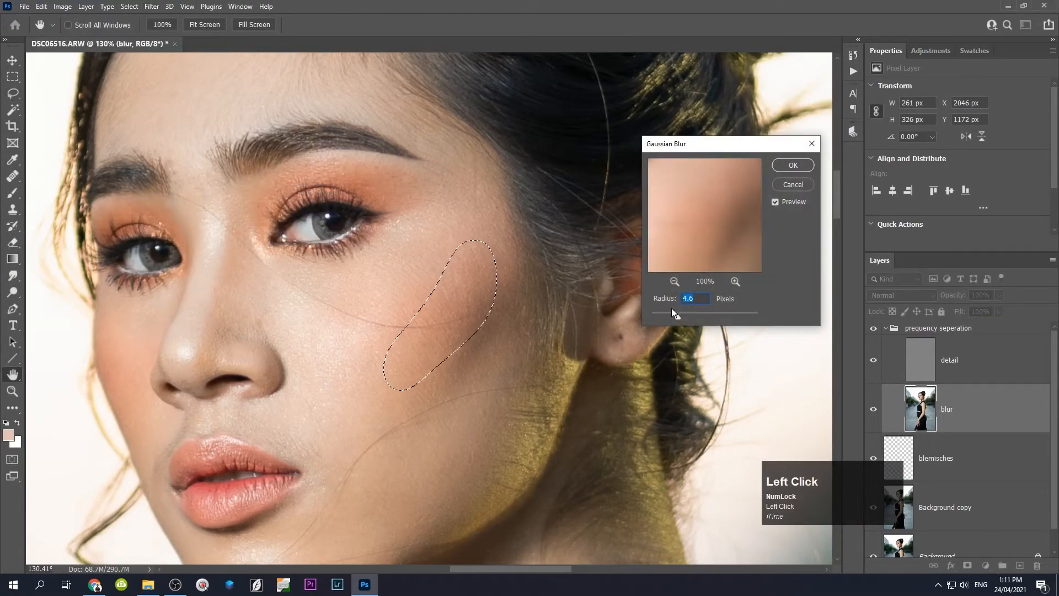
mouse_move(677, 315)
left_mouse_down()
mouse_move(651, 323)
mouse_move(687, 317)
left_mouse_up()
left_click(786, 165)
- Lasso the forehead skin between the eyebrows and the hairline, about 381 by 311 px
left_click_drag(568, 270, 692, 230)
left_click_drag(433, 237, 446, 352)
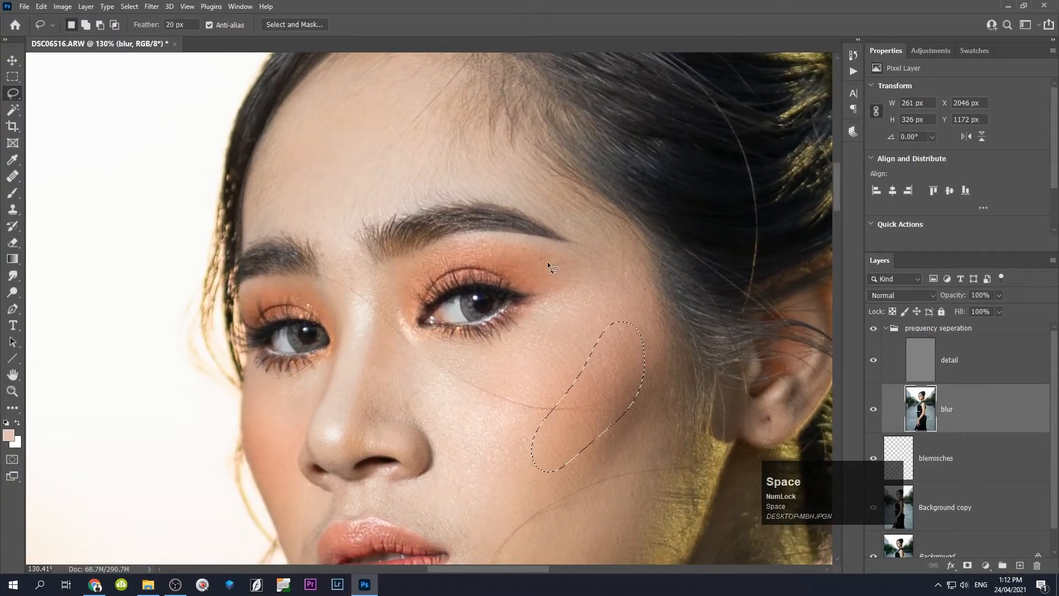
left_click_drag(378, 147, 362, 211)
mouse_move(310, 158)
left_mouse_down()
mouse_move(254, 284)
mouse_move(330, 279)
mouse_move(456, 228)
mouse_move(421, 145)
mouse_move(360, 134)
mouse_move(299, 167)
left_mouse_up()
- Smooth the selected forehead skin with Gaussian Blur, adjusting the radius before applying it
left_click(152, 7)
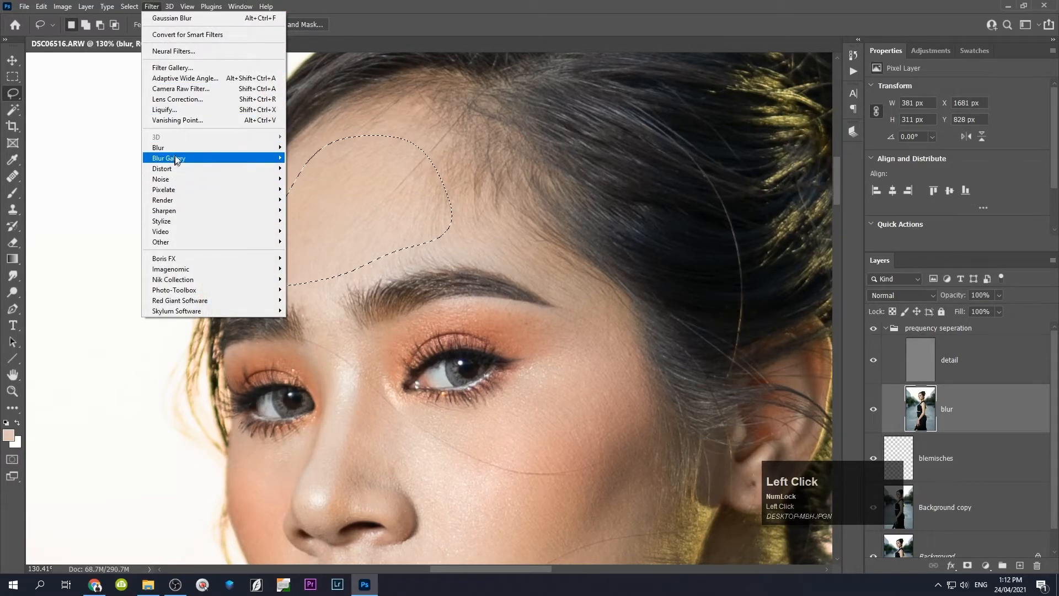
mouse_move(177, 151)
left_click(315, 189)
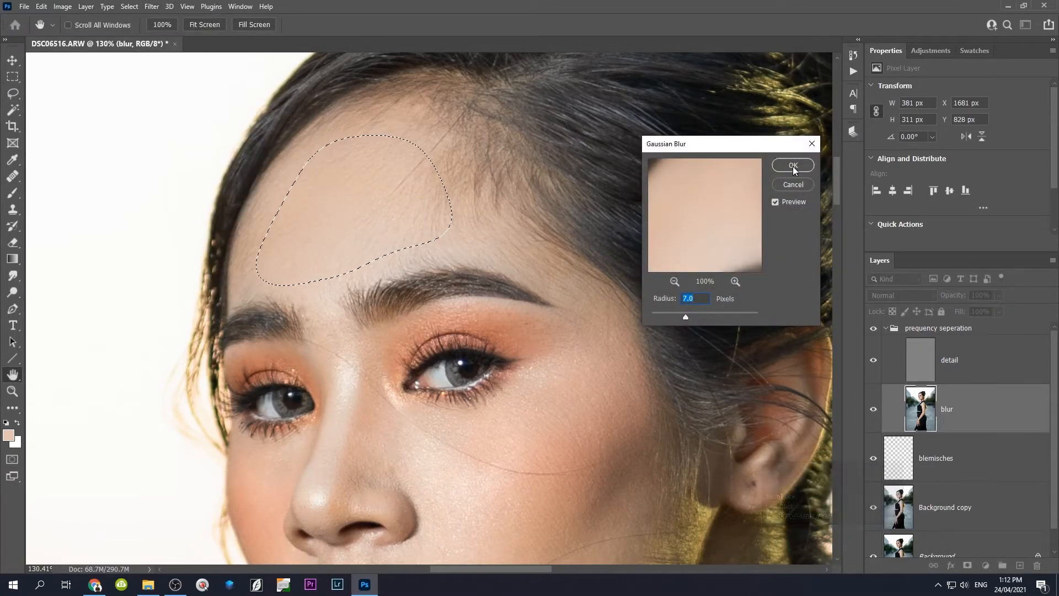
left_click_drag(685, 317, 652, 321)
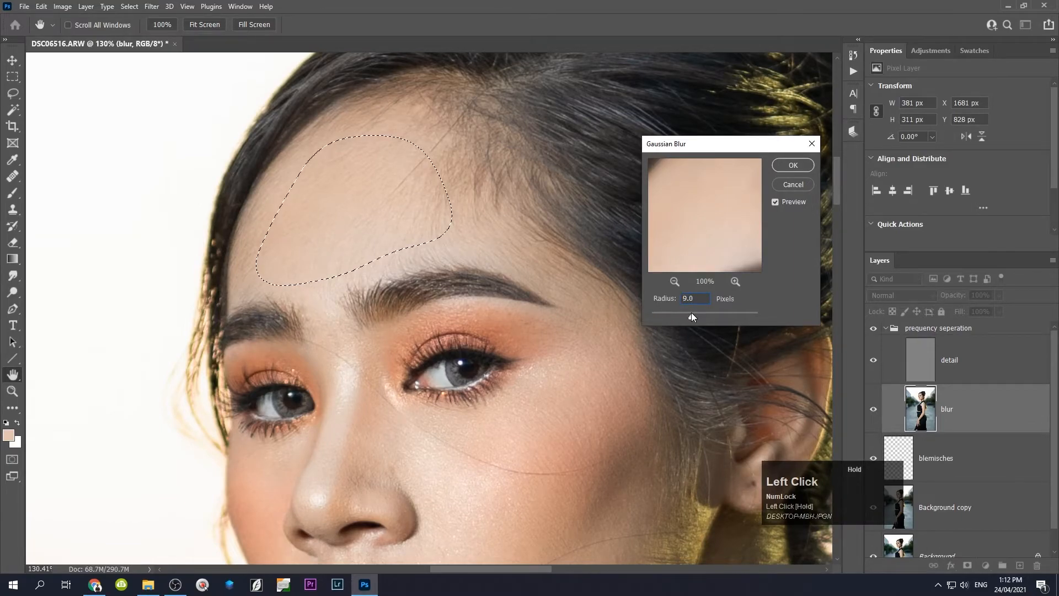
left_click_drag(732, 305, 673, 311)
key("Return")
- Lasso the underarm skin beside the armhole of the top, about 262 by 372 px
mouse_move(683, 310)
left_mouse_down()
mouse_move(555, 37)
mouse_move(646, 47)
mouse_move(568, 2)
left_mouse_up()
left_click_drag(595, 242, 456, 175)
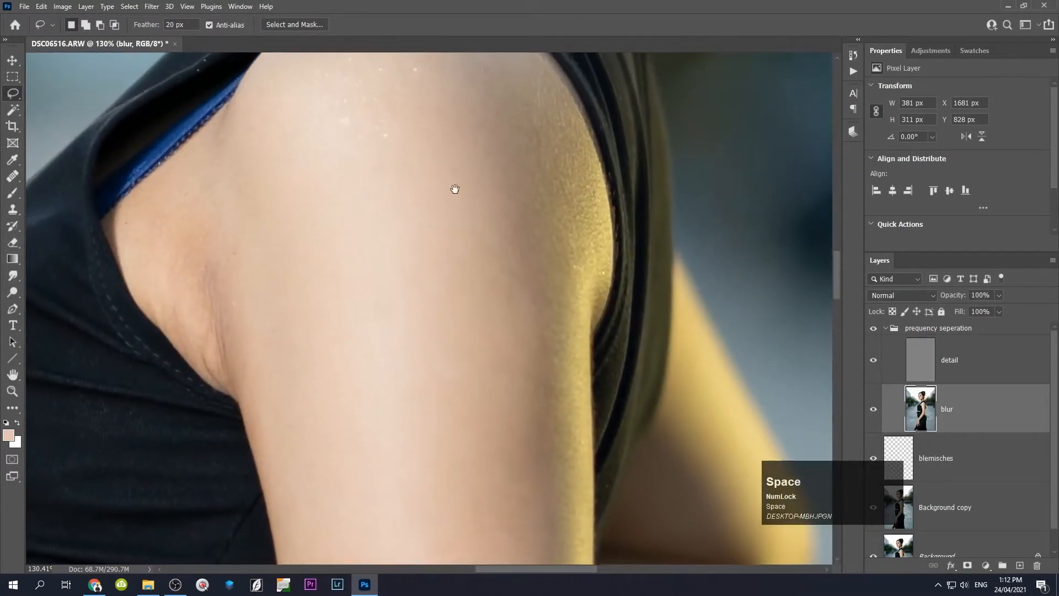
scroll(454, 232, "down", 6)
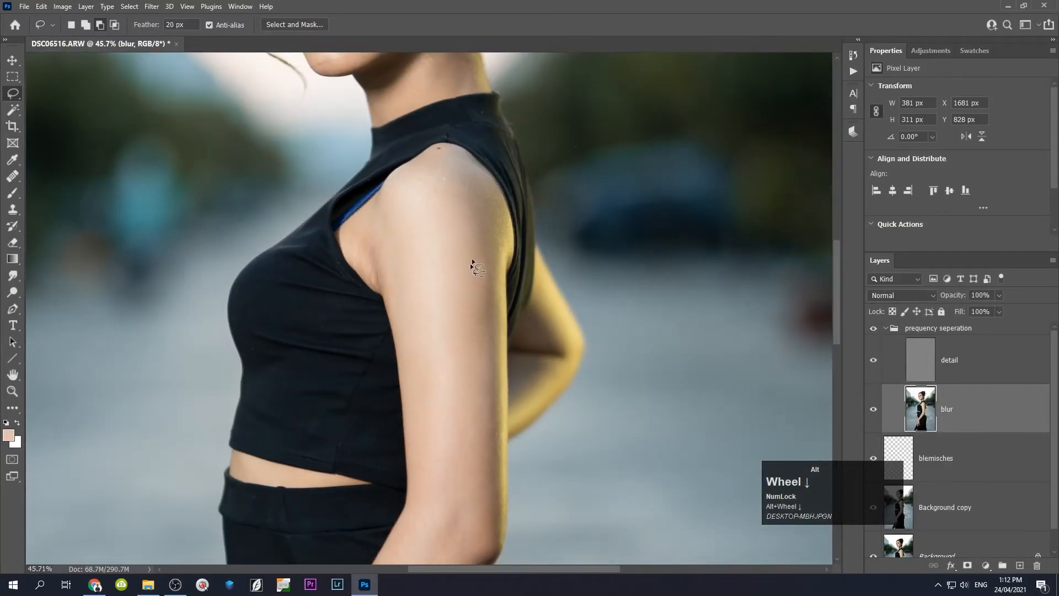
left_click_drag(470, 263, 434, 211)
scroll(345, 179, "up", 5)
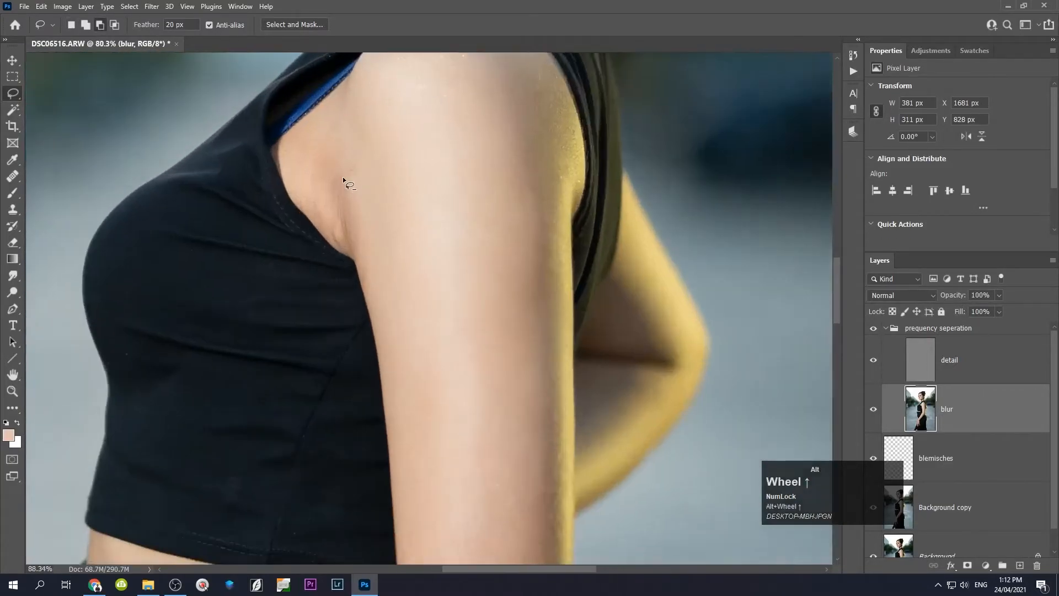
left_click(303, 95)
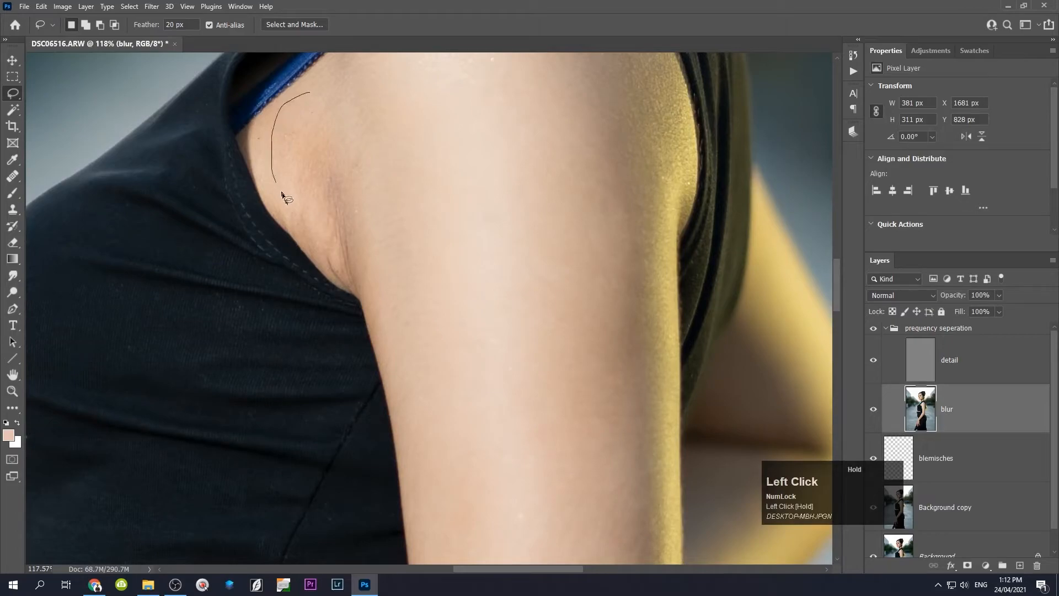
left_click_drag(343, 98, 340, 96)
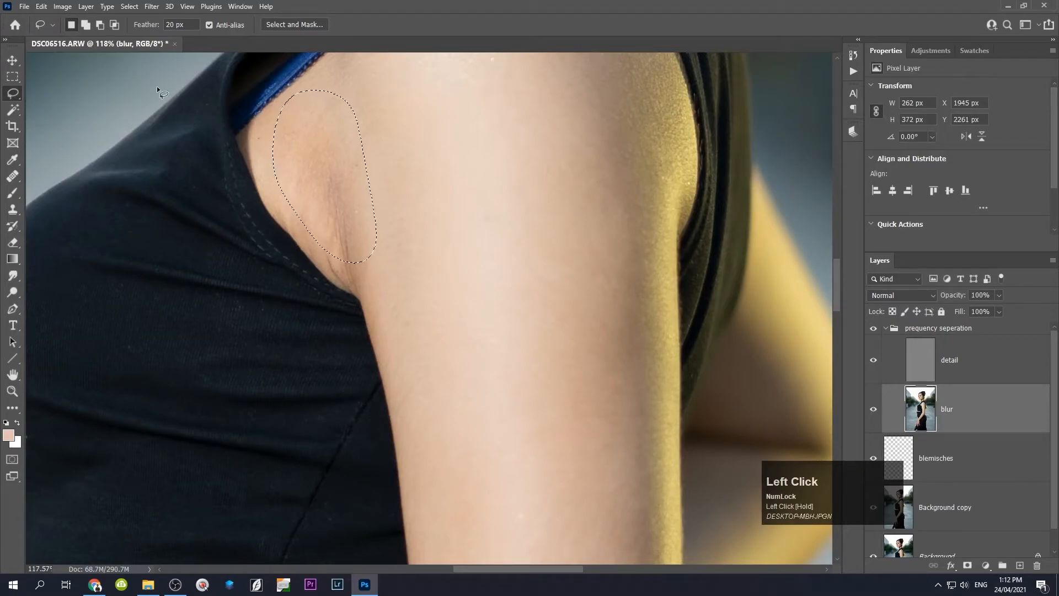
- Smooth the selected underarm skin with a Gaussian Blur of 8.0 px radius
left_click(150, 7)
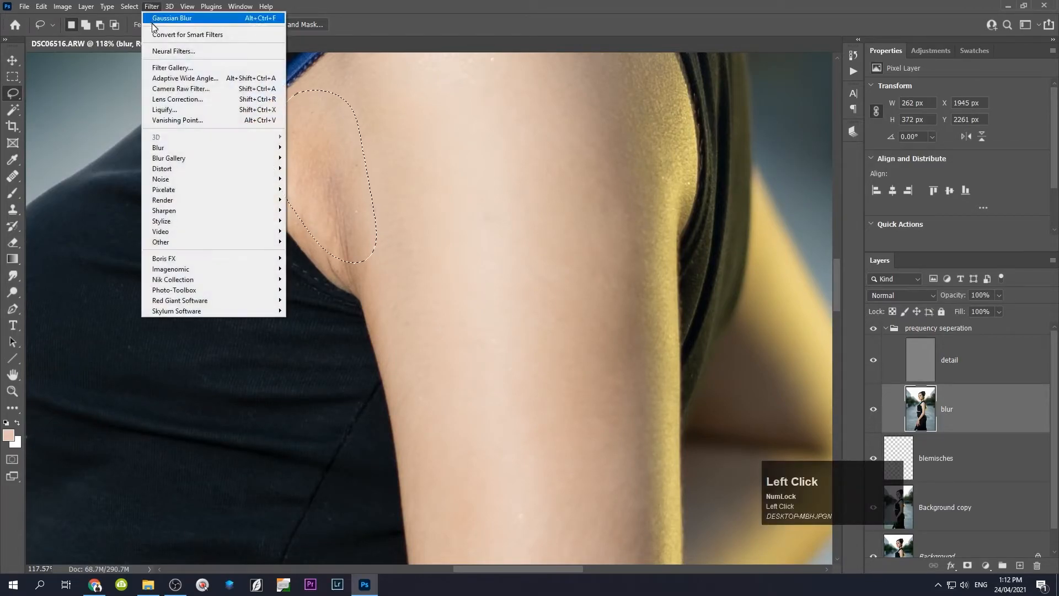
mouse_move(169, 146)
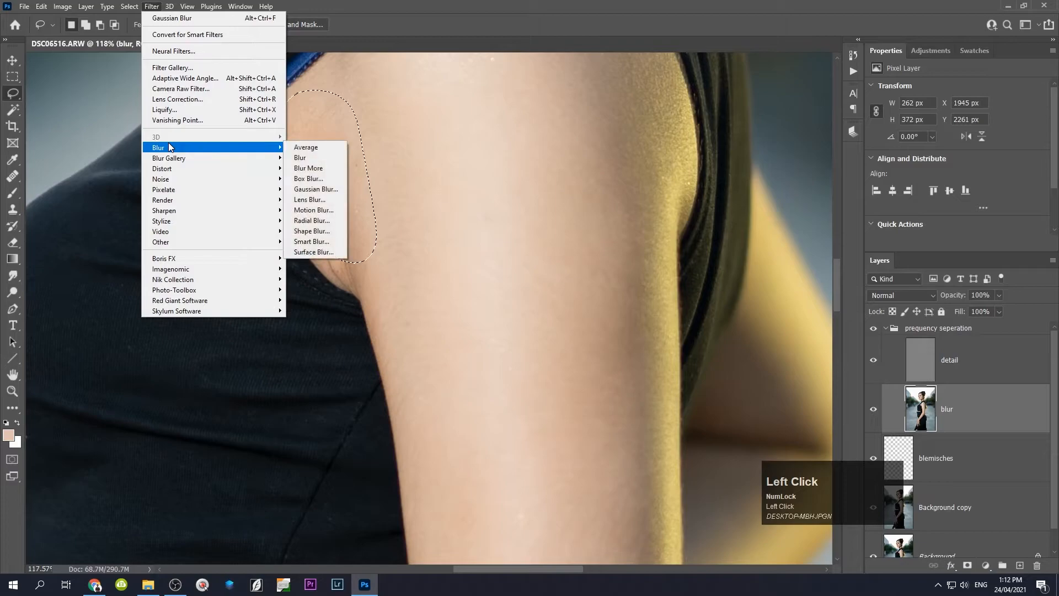
left_click(317, 190)
left_click_drag(685, 316, 650, 316)
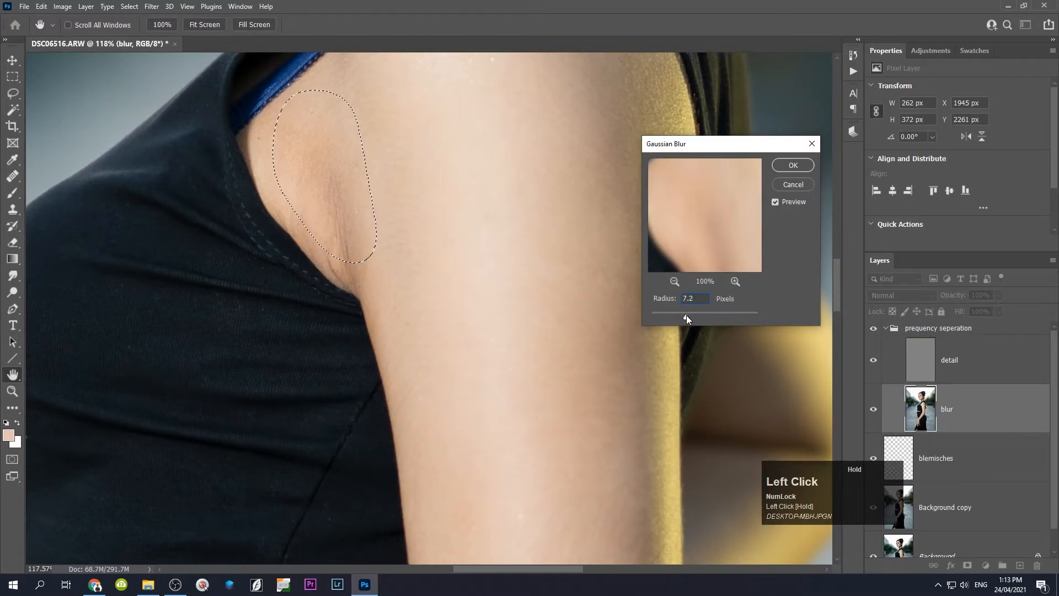
left_click(793, 165)
- Replace the underarm selection with a lassoed strip from the shoulder down the upper arm, about 362 by 976 px
scroll(431, 269, "down", 2, "alt")
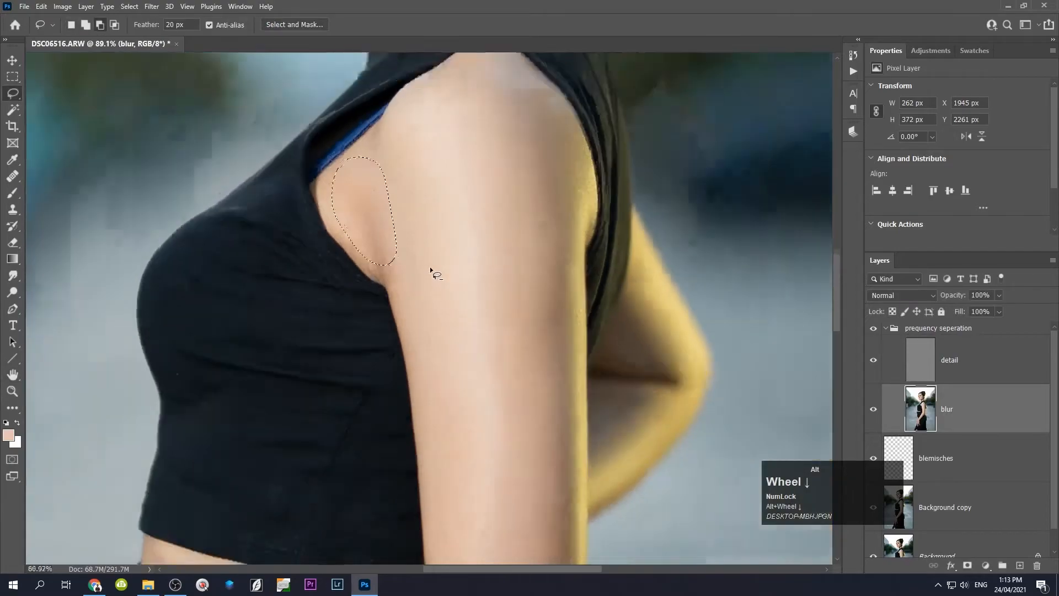
scroll(431, 270, "down", 5, "alt")
scroll(468, 300, "up", 5, "alt")
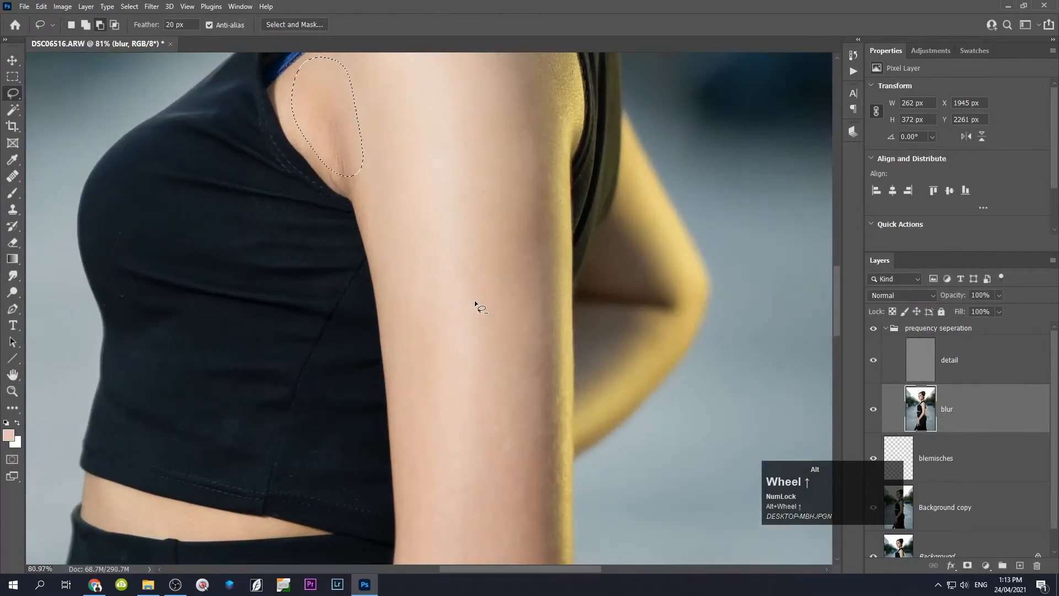
scroll(480, 309, "down", 5, "alt")
scroll(428, 414, "up", 5, "alt")
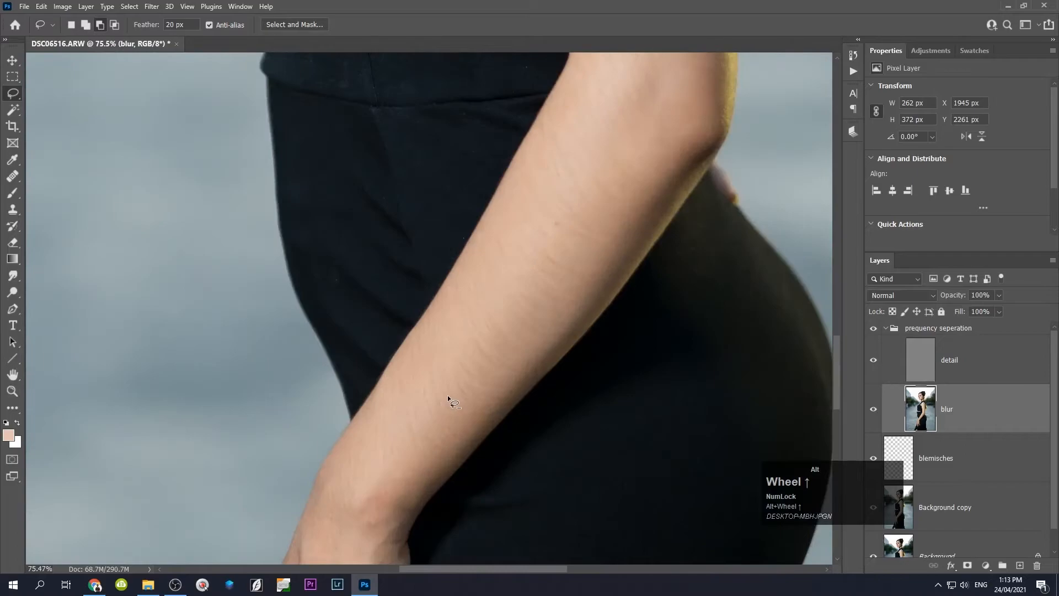
scroll(448, 395, "down", 5, "alt")
scroll(460, 386, "up", 4, "alt")
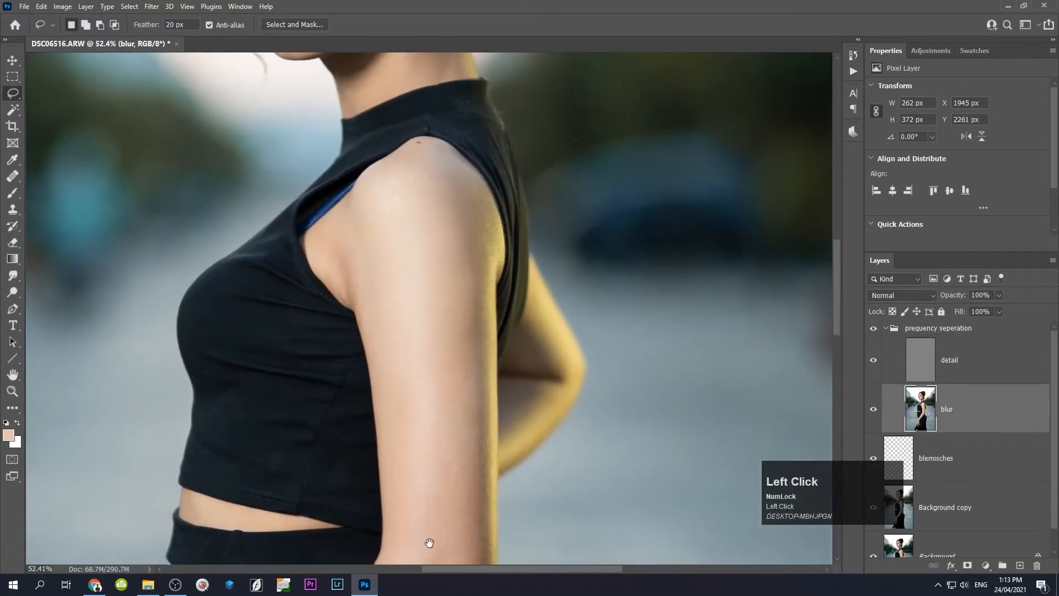
scroll(437, 456, "up", 2, "alt")
mouse_move(385, 87)
left_mouse_down()
mouse_move(416, 81)
mouse_move(477, 106)
mouse_move(486, 161)
mouse_move(467, 263)
mouse_move(396, 222)
mouse_move(386, 108)
mouse_move(412, 93)
left_mouse_up()
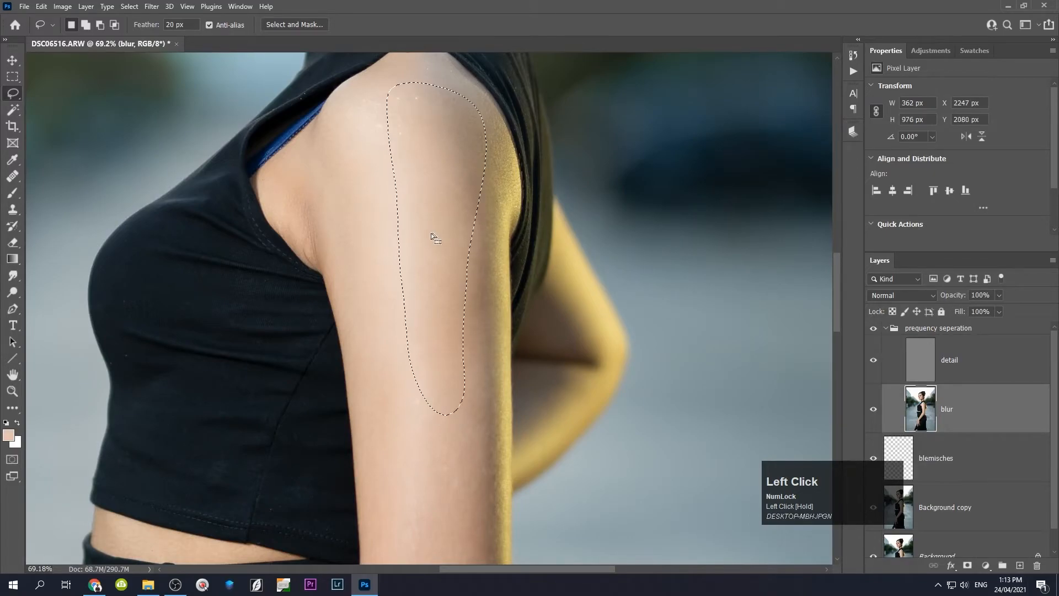
- Smooth the selected shoulder and upper-arm strip with a Gaussian Blur of 8.0 px radius
left_click(152, 7)
mouse_move(171, 147)
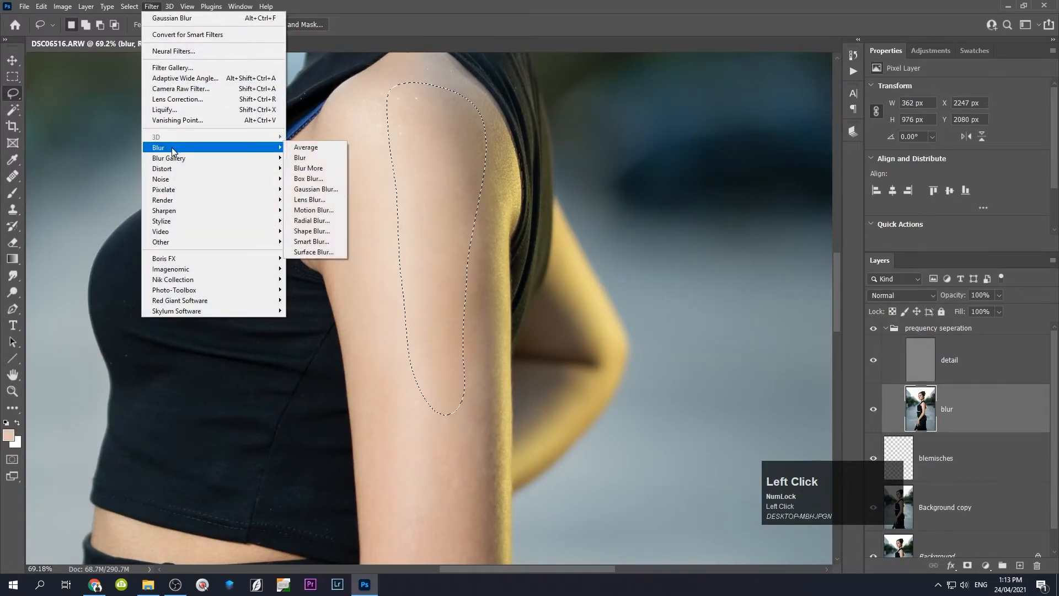
left_click(316, 189)
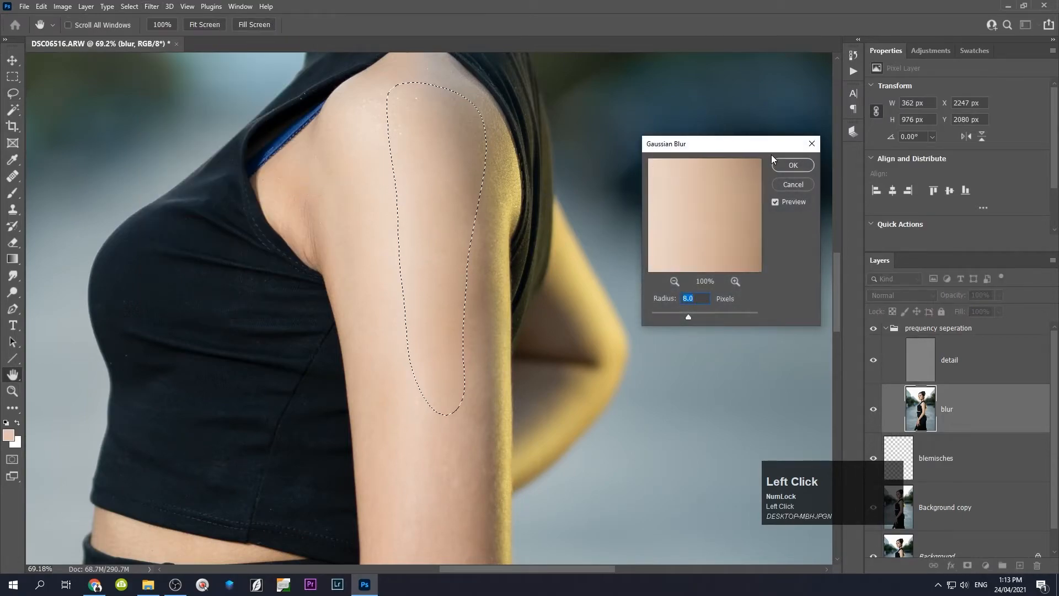
left_click(792, 167)
- Lasso a long strip from the lower part of the upper arm past the elbow along the forearm, about 739 by 1564 px
scroll(442, 271, "down", 3)
mouse_move(442, 447)
left_mouse_down()
mouse_move(442, 177)
mouse_move(421, 279)
left_mouse_up()
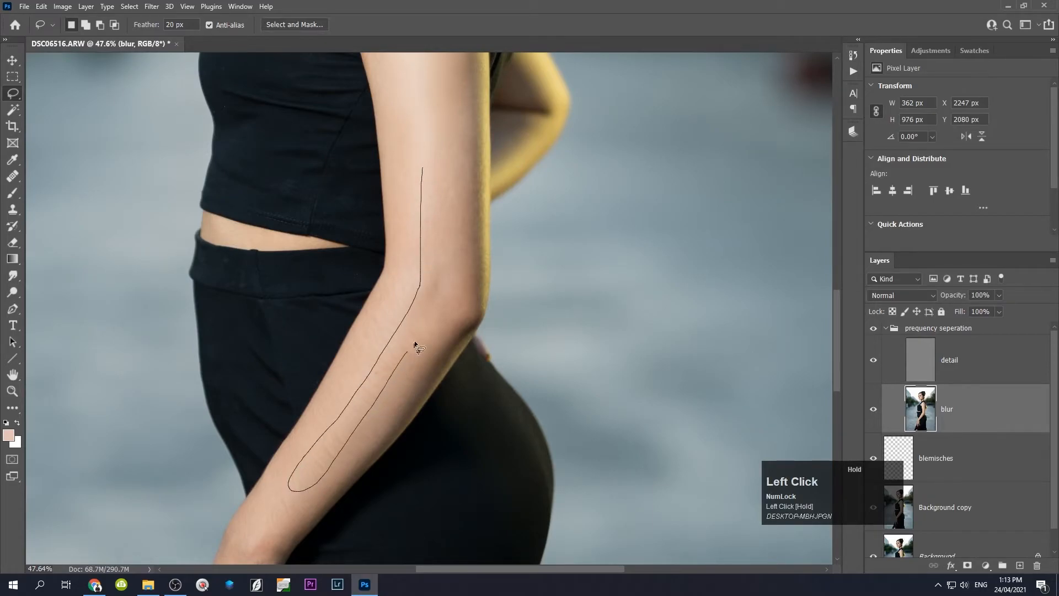
left_click_drag(418, 235, 420, 243)
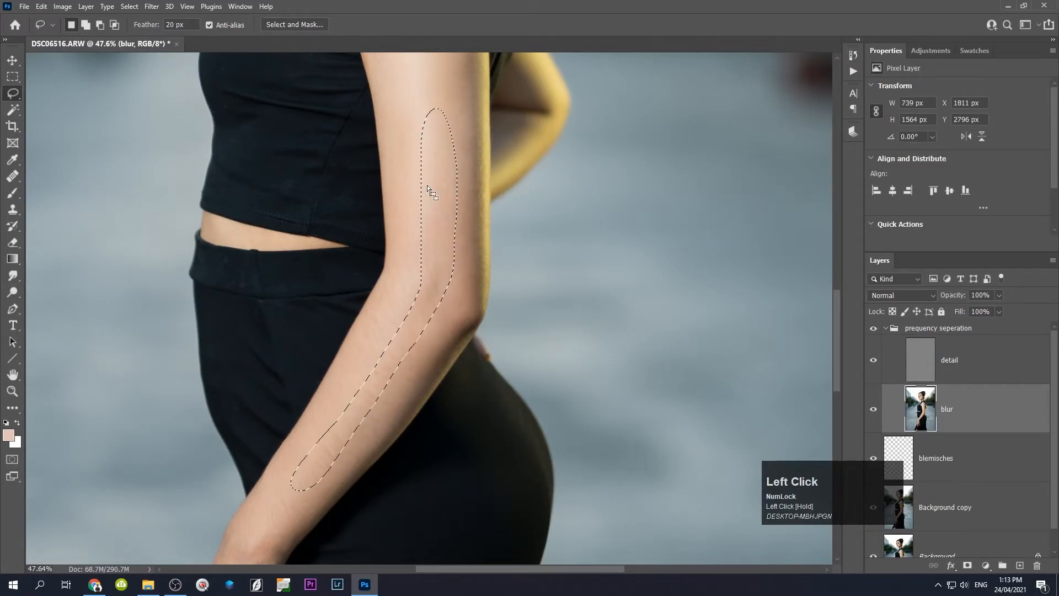
- Smooth the selected elbow and forearm strip with a Gaussian Blur of 8.0 px radius
left_click(152, 6)
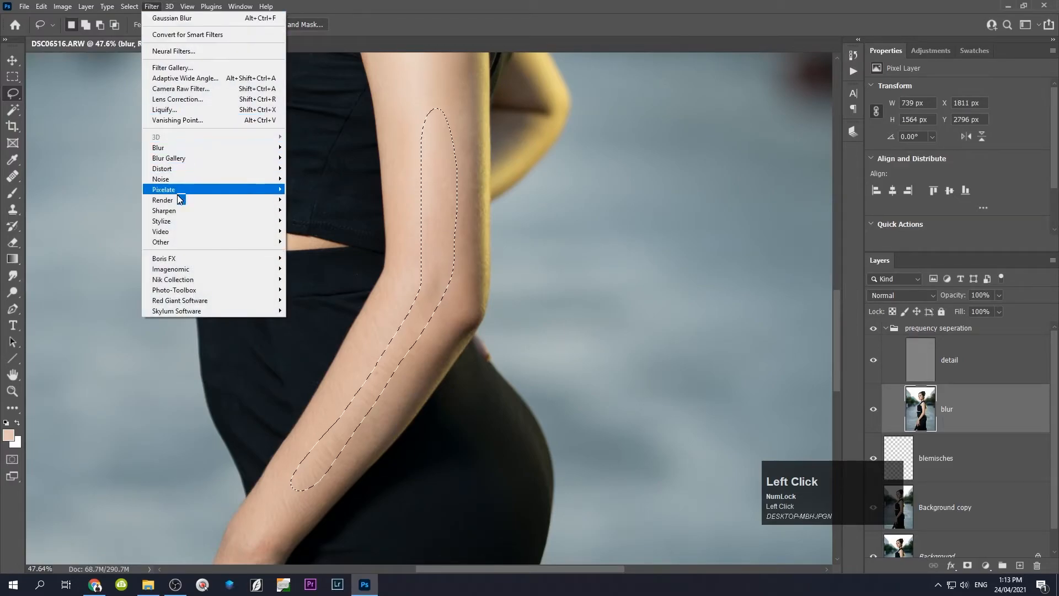
mouse_move(176, 147)
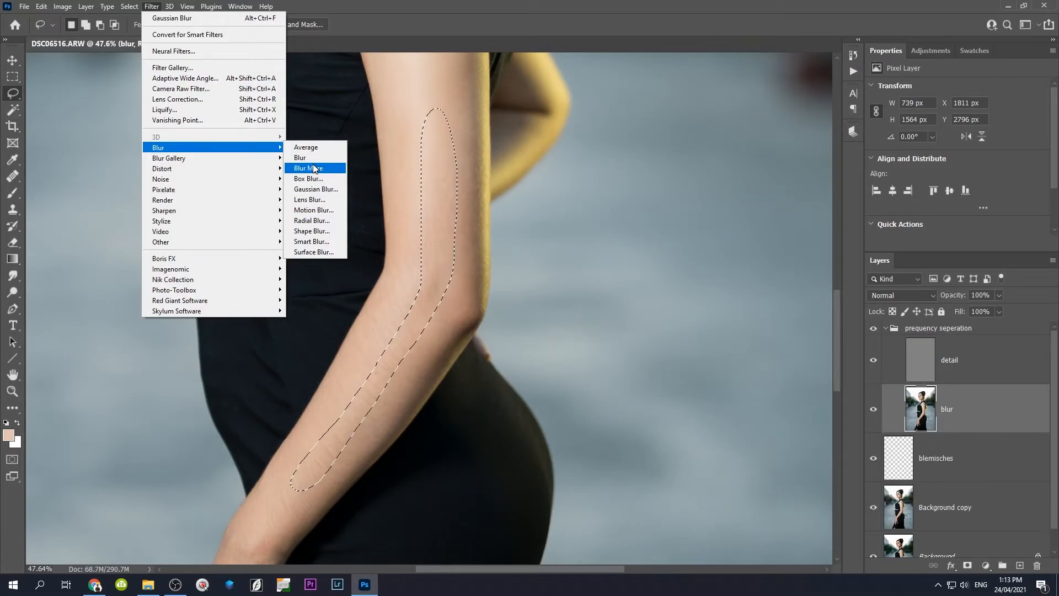
left_click(316, 189)
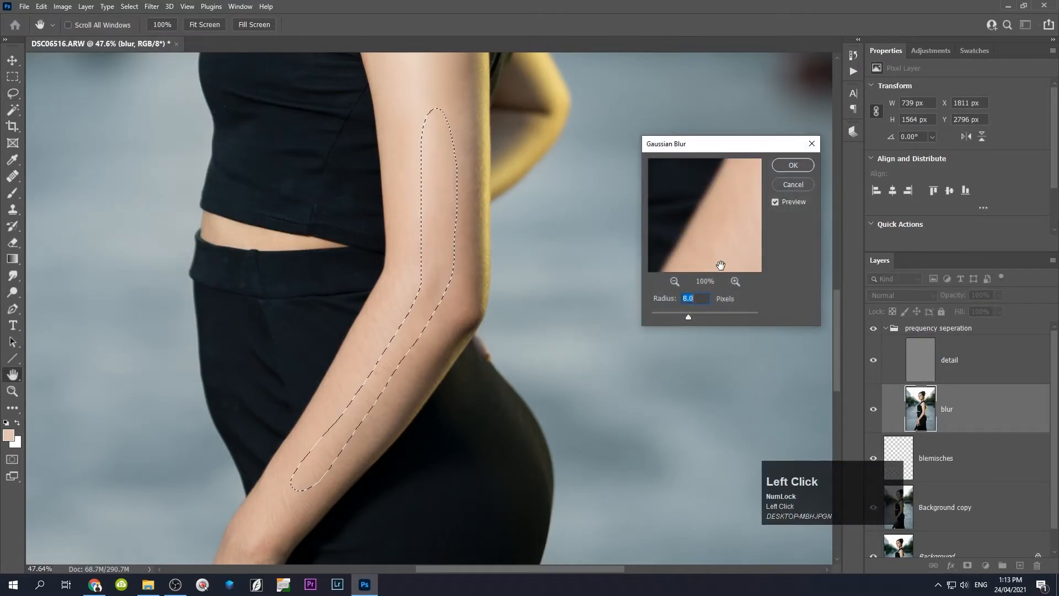
left_click(794, 166)
- Lasso the skin from the wrist across the back of the hand, about 409 by 657 px
scroll(460, 263, "down", 2, "alt")
scroll(462, 266, "down", 2, "alt")
scroll(365, 442, "up", 5, "alt")
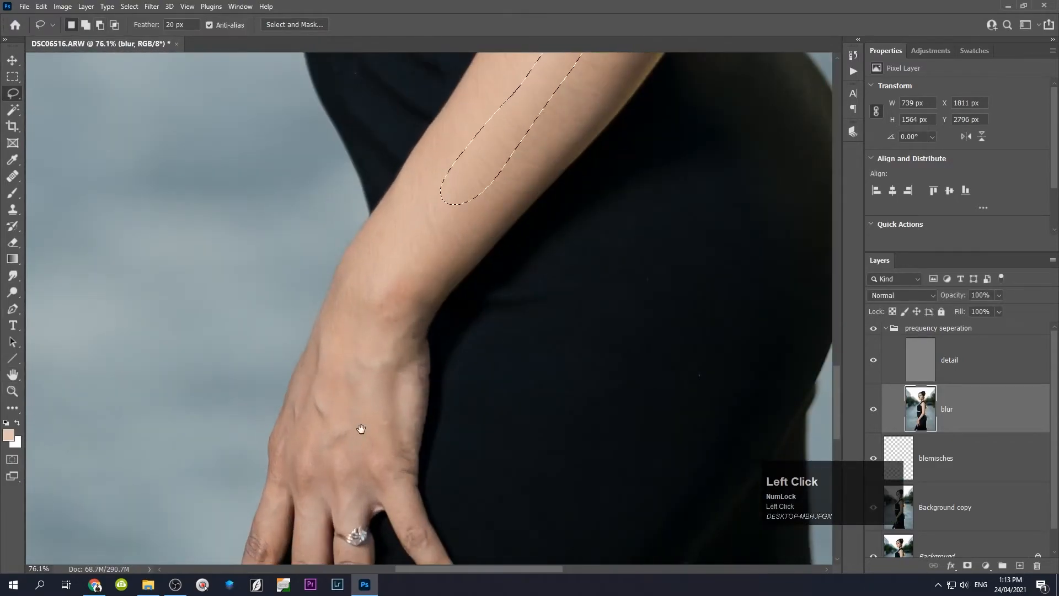
left_click_drag(355, 429, 370, 283)
mouse_move(405, 147)
left_mouse_down()
mouse_move(353, 234)
mouse_move(319, 334)
left_mouse_up()
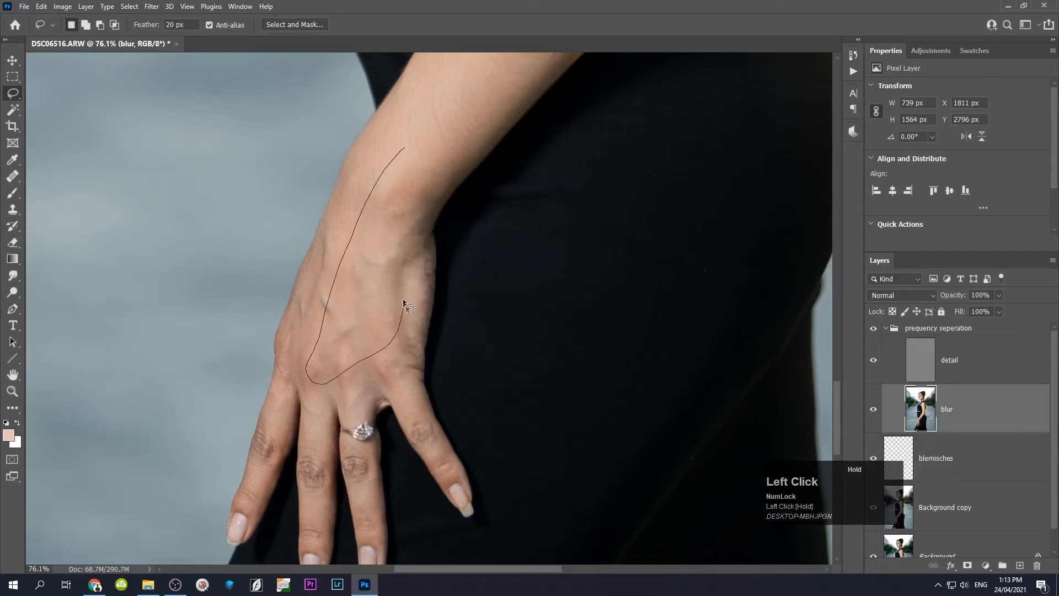
left_click_drag(404, 151, 405, 150)
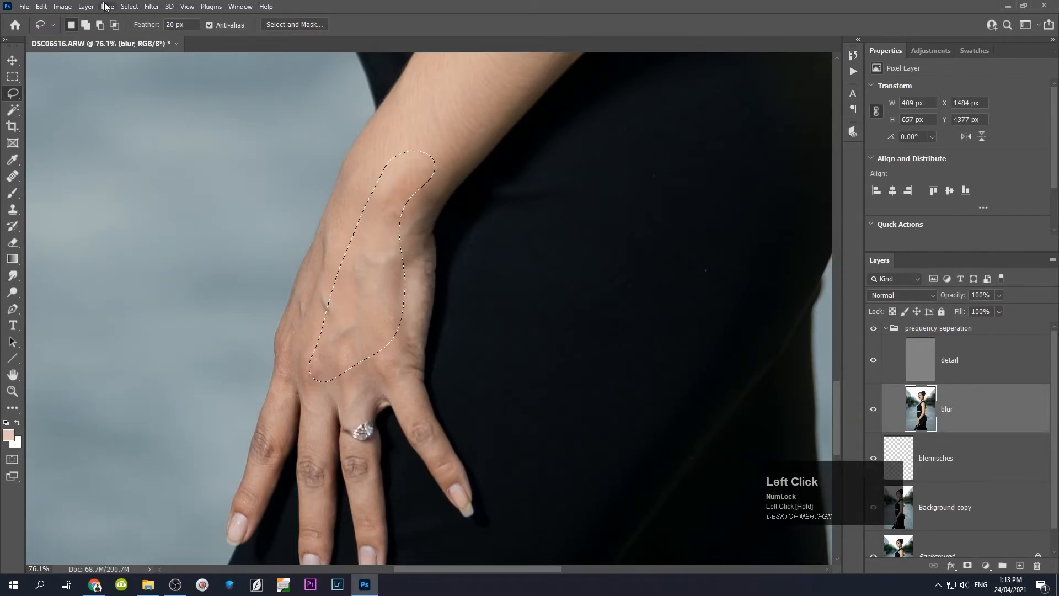
- Smooth the selected wrist and hand skin with a Gaussian Blur of 8.0 px radius and clear the selection
left_click(152, 6)
mouse_move(178, 149)
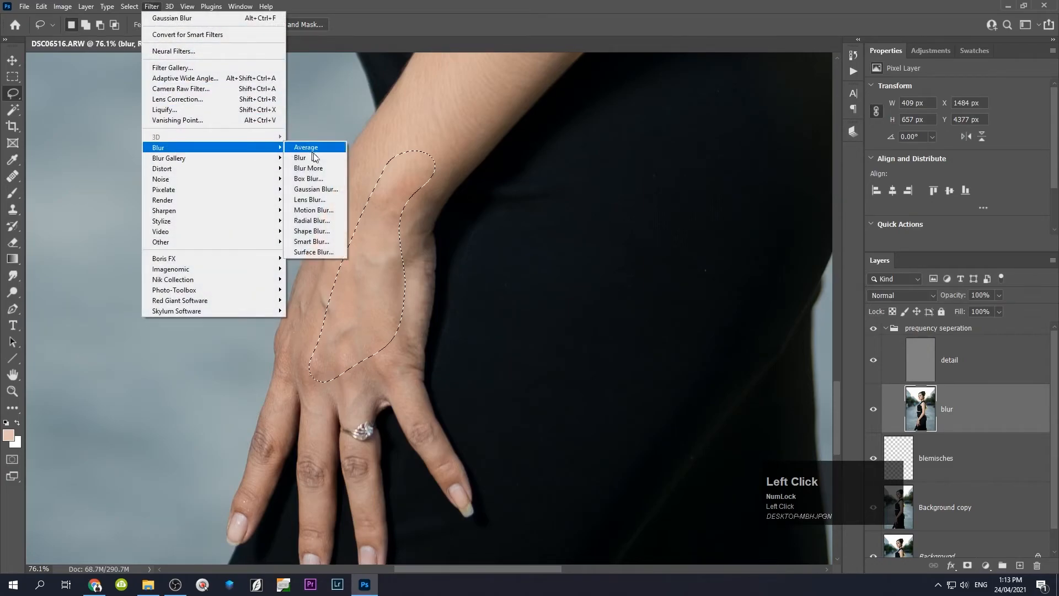
left_click(314, 188)
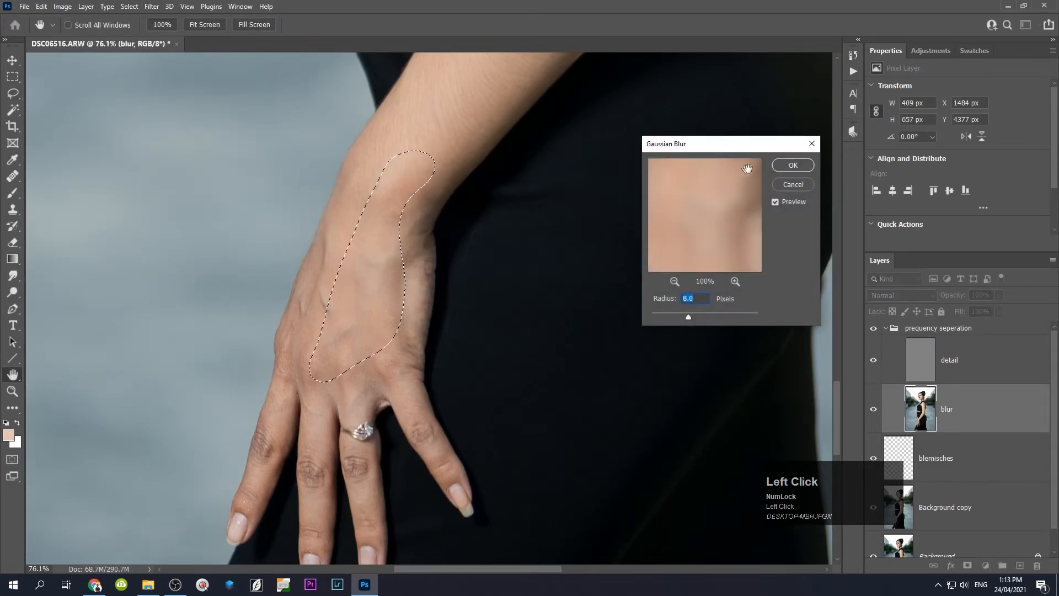
left_click(791, 166)
key("ctrl+d")
- Examine the smoothed skin on the face and across the whole figure, both close up and at full-image view
scroll(396, 256, "down", 10)
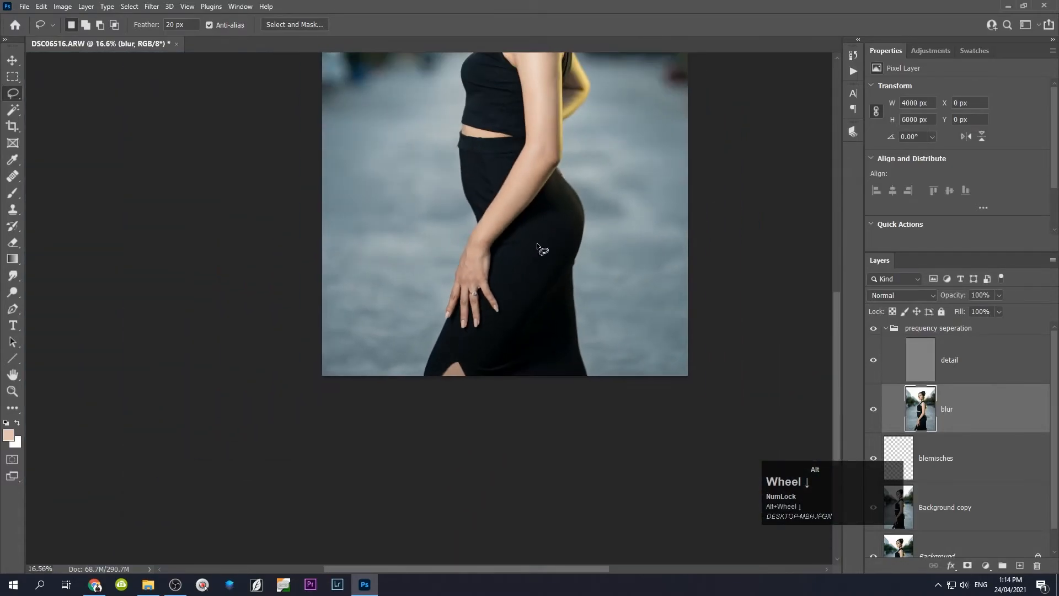
scroll(442, 116, "up", 12)
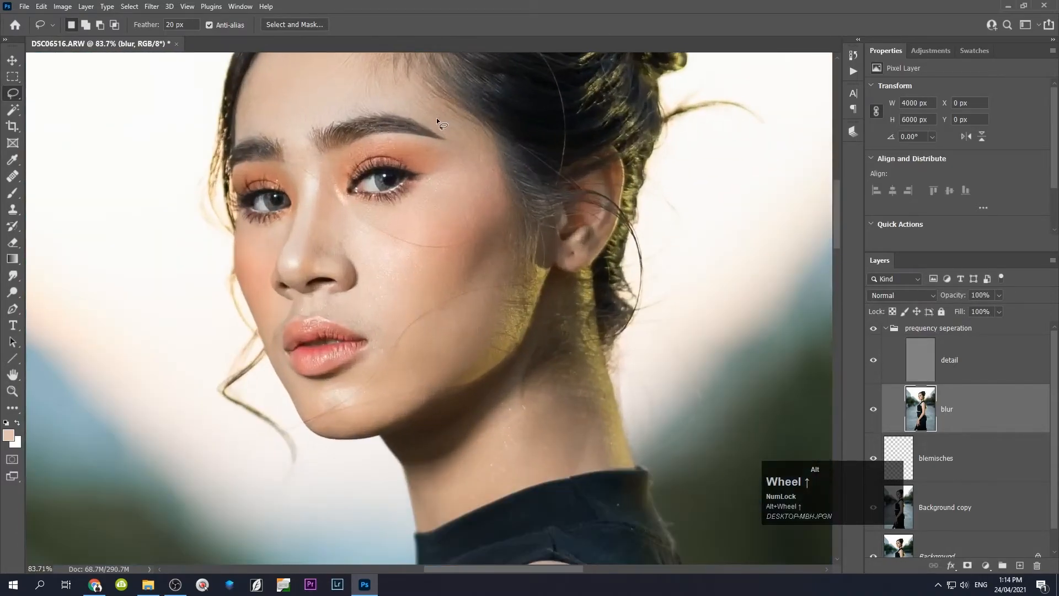
scroll(436, 124, "down", 4)
scroll(436, 123, "up", 2)
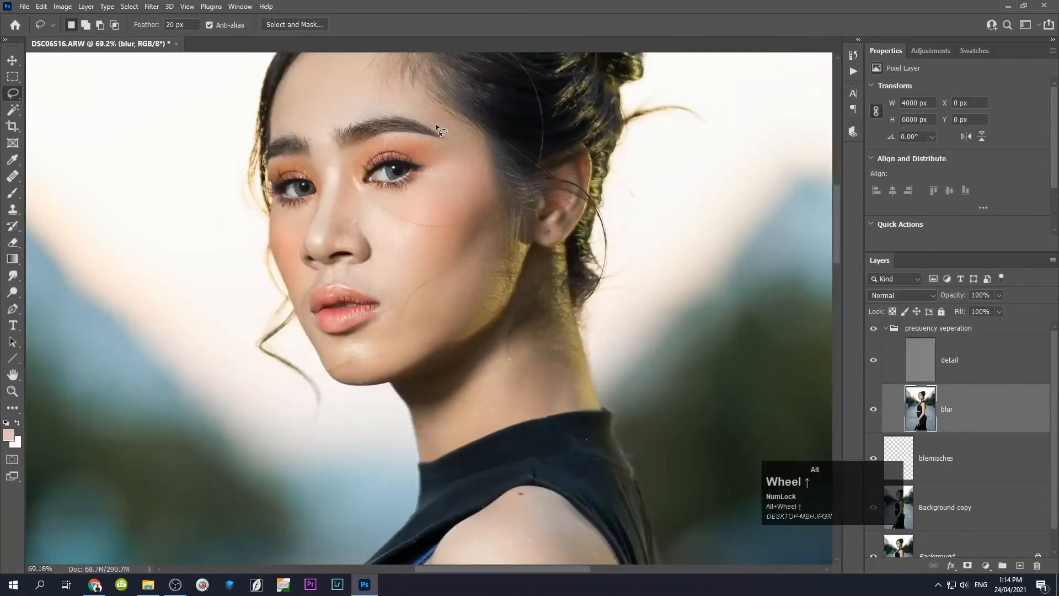
scroll(436, 124, "down", 8)
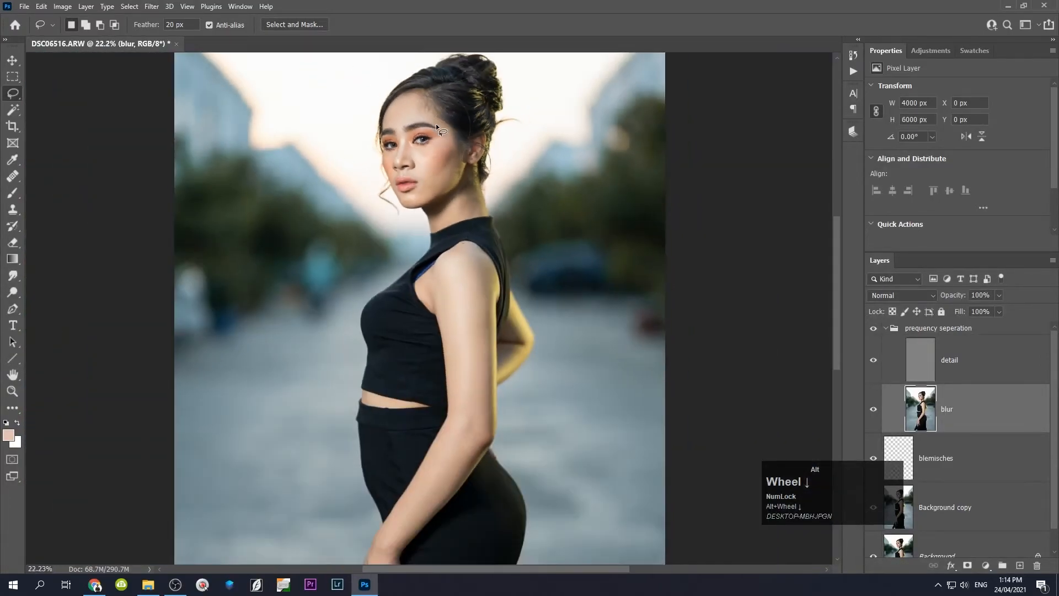
scroll(436, 127, "up", 12)
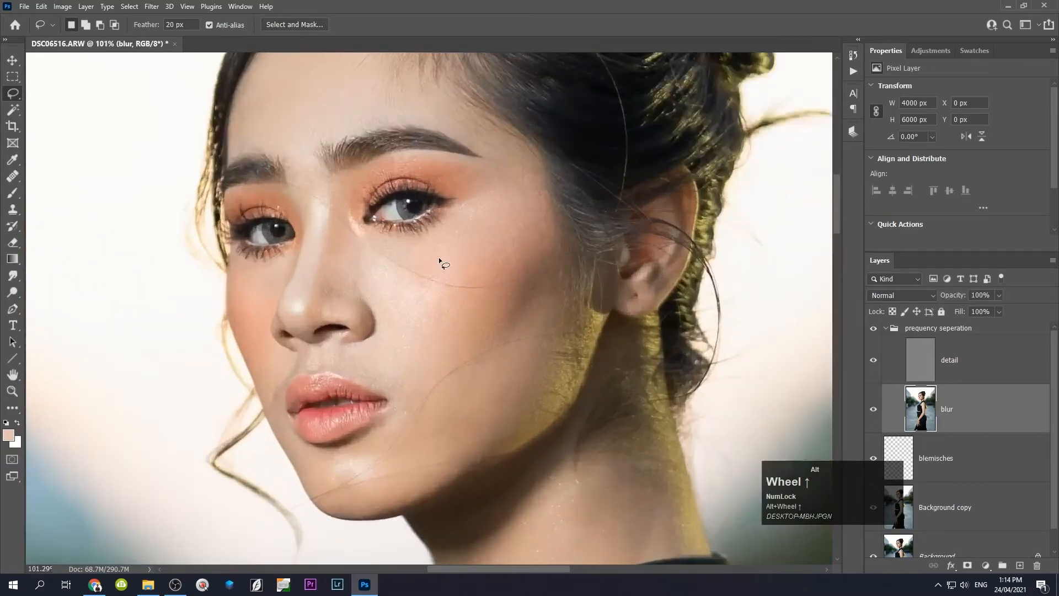
scroll(443, 249, "down", 12)
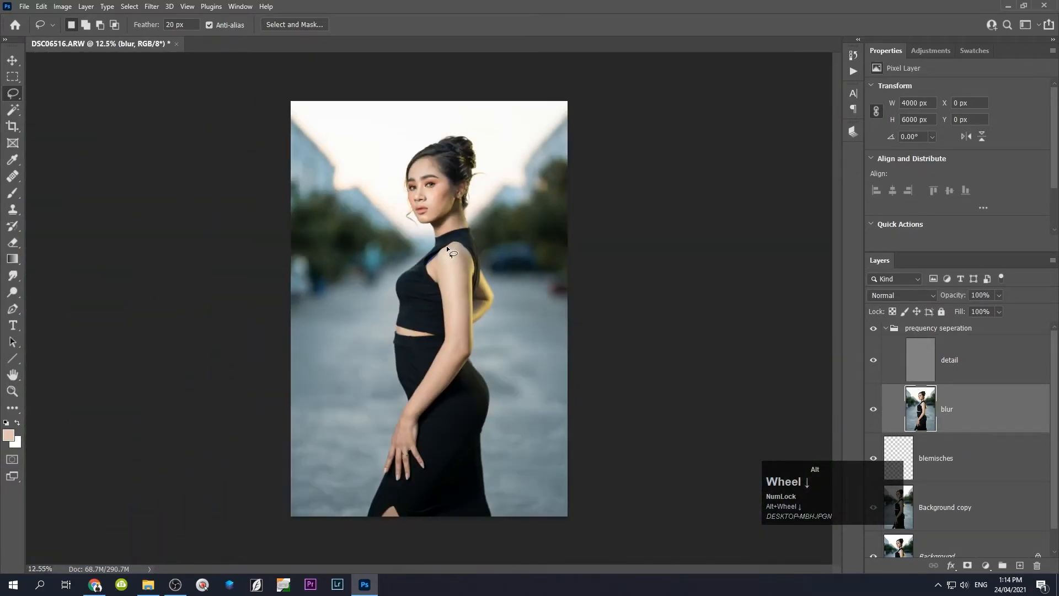
scroll(446, 246, "down", 3)
scroll(442, 214, "up", 5)
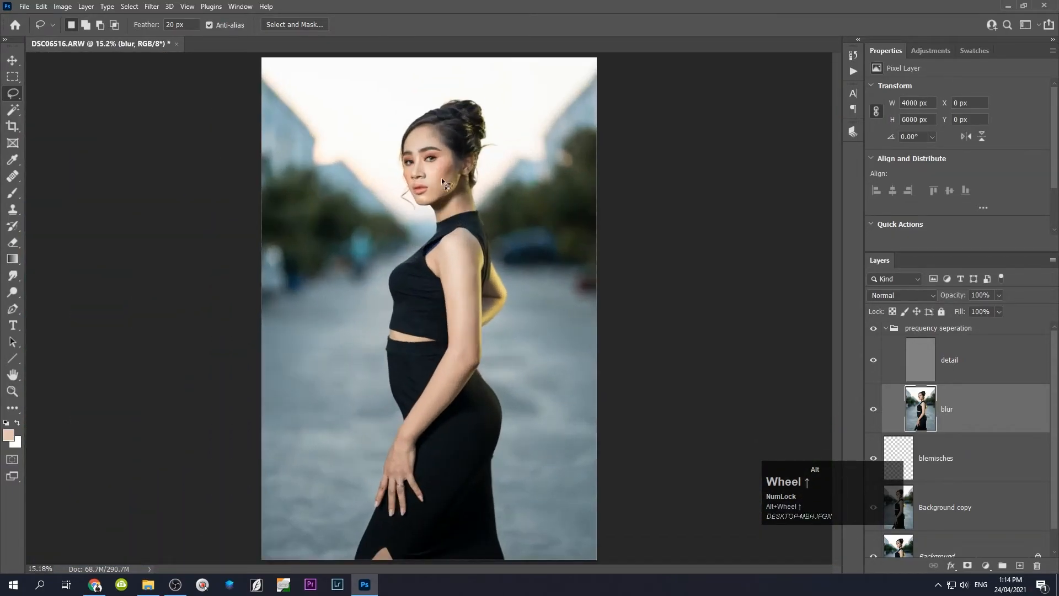
scroll(431, 139, "up", 6)
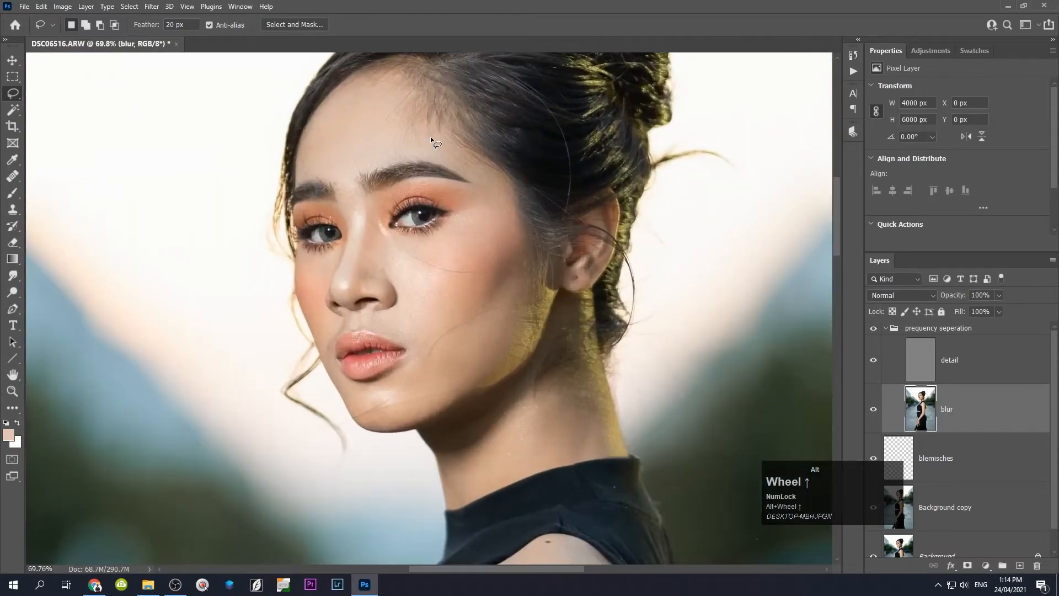
scroll(431, 139, "up", 1)
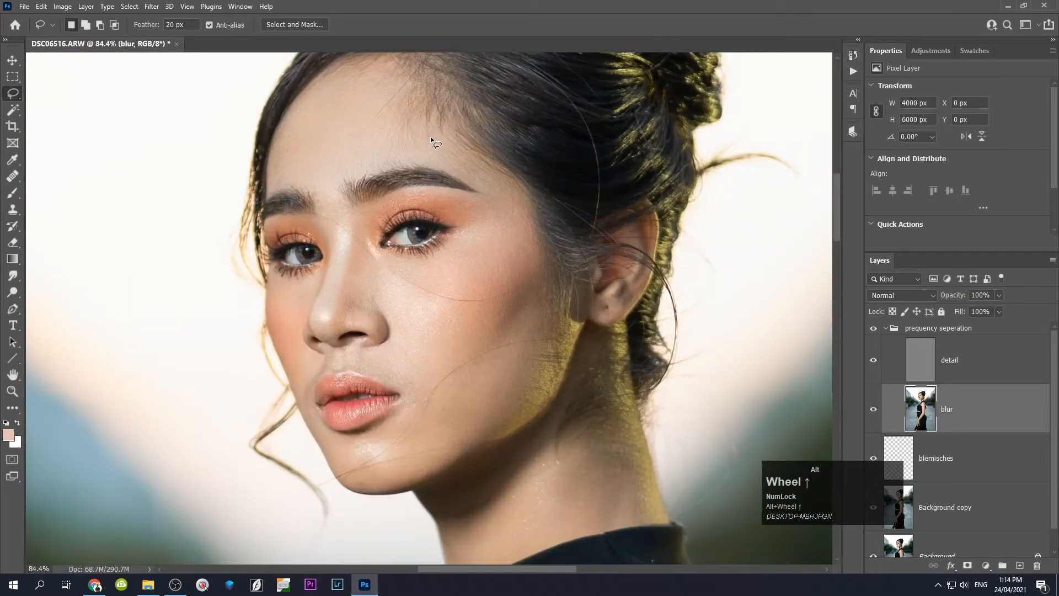
- Add a new empty layer between the blur and detail layers in the frequency separation group
left_click(1019, 567)
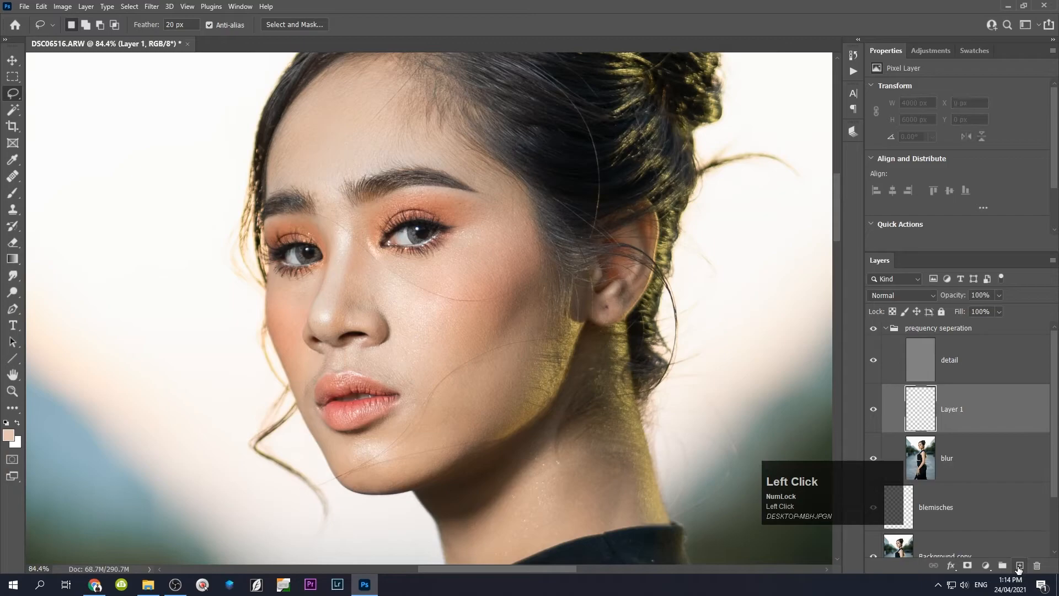
- Activate the Brush tool and reduce its flow to 2%
scroll(450, 316, "down", 6)
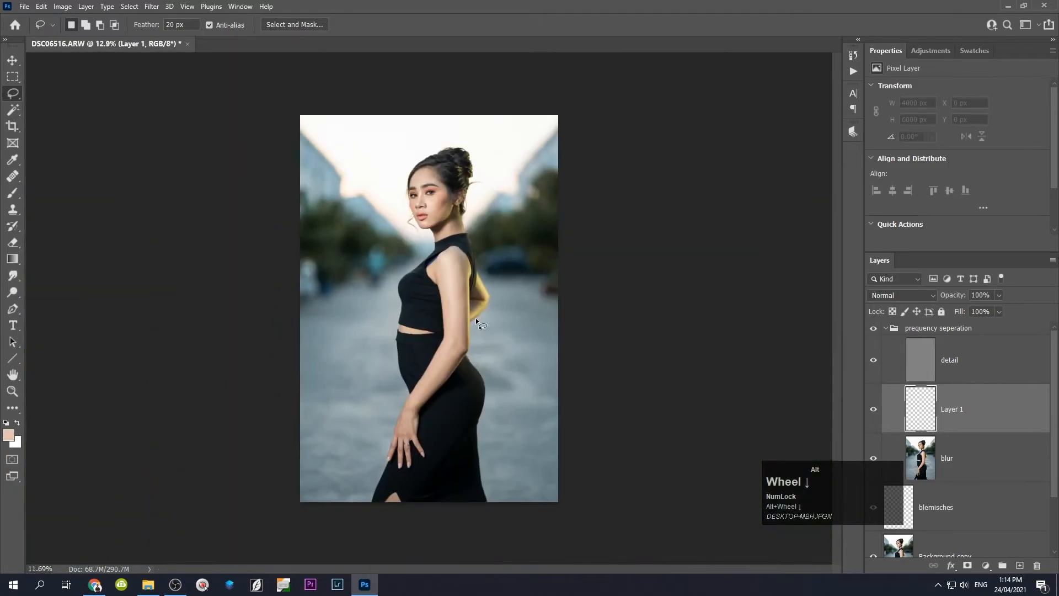
scroll(451, 151, "up", 2)
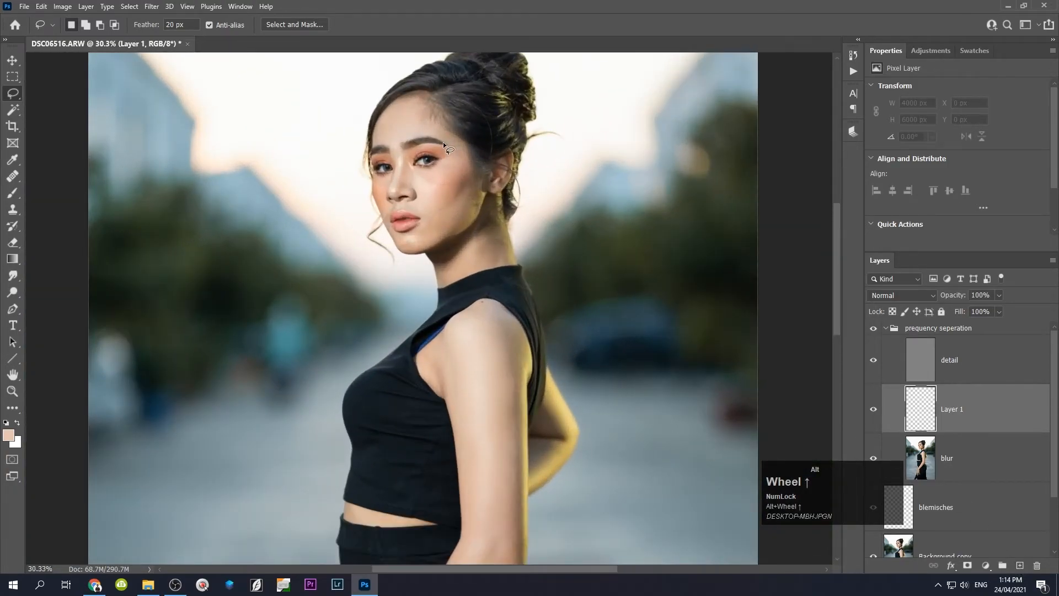
scroll(443, 144, "up", 2)
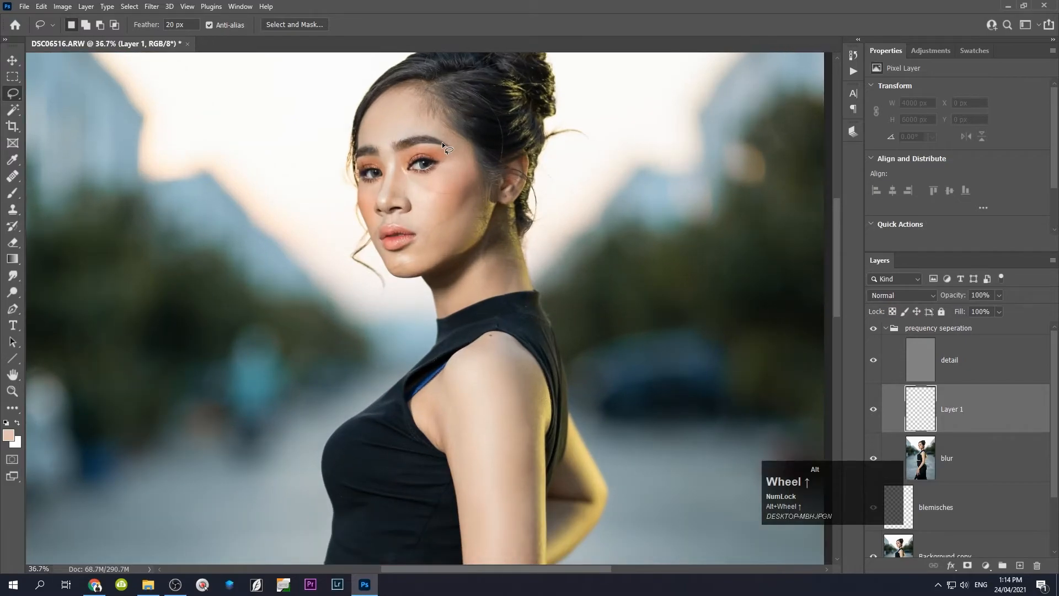
scroll(442, 144, "down", 2)
scroll(443, 144, "up", 2)
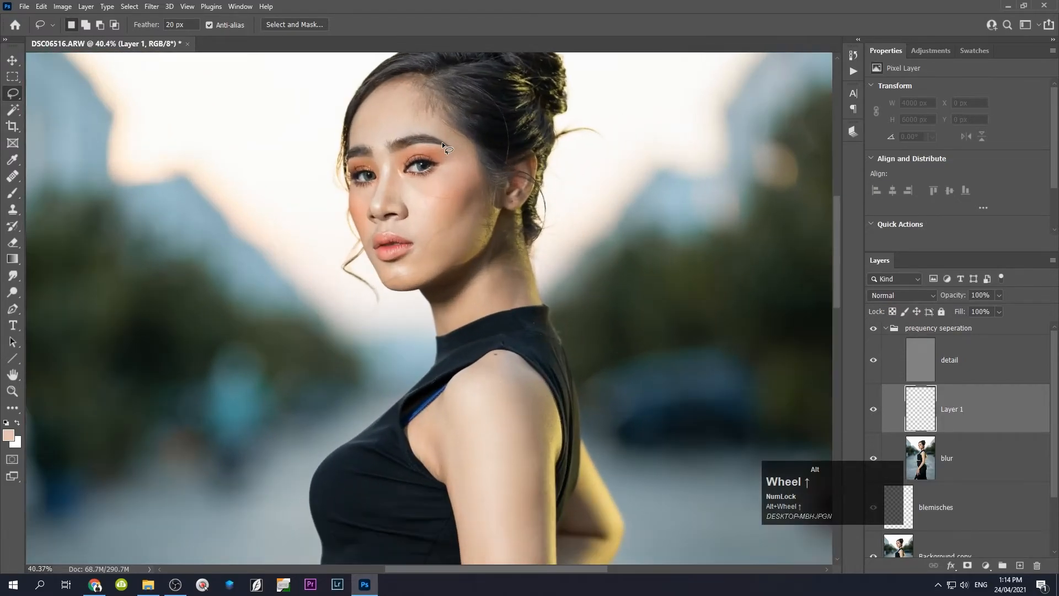
left_click(14, 193)
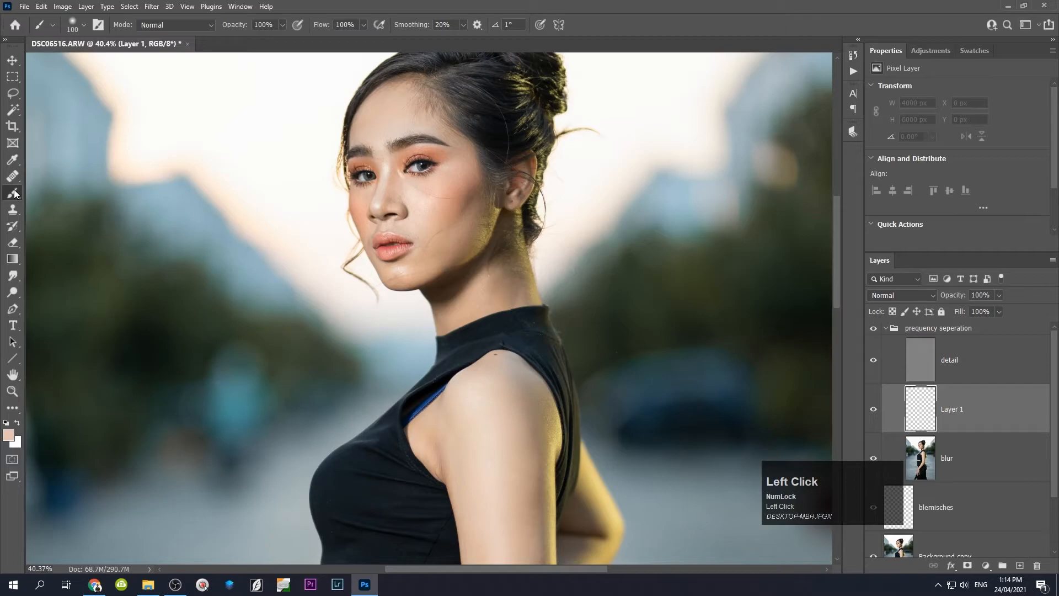
left_click(363, 25)
left_click_drag(362, 25, 308, 50)
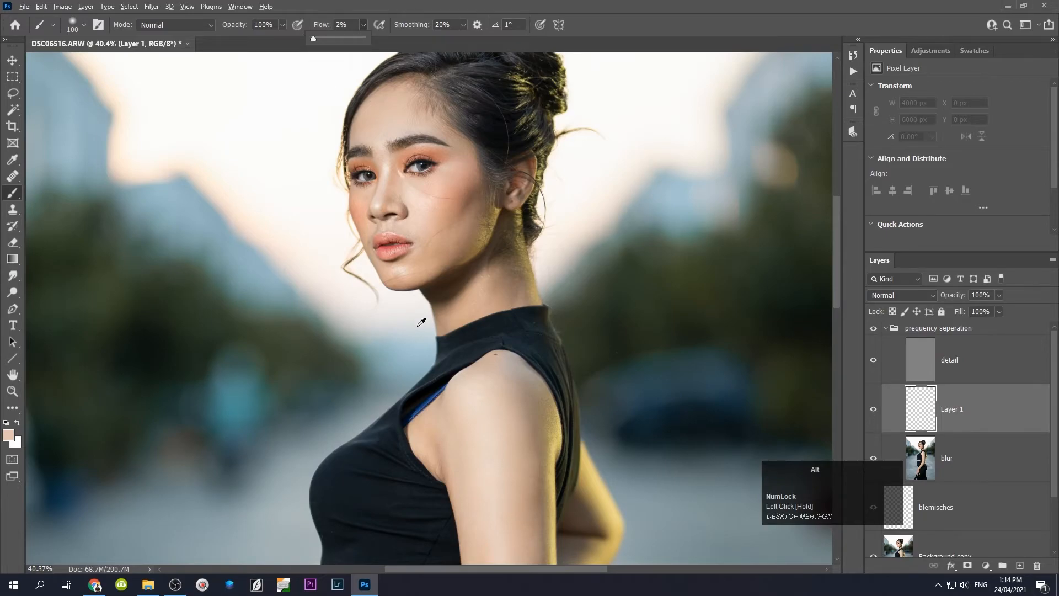
- Sample the light skin tone on the shoulder, paint faintly over the neck shadow on Layer 1, and compare with the layer hidden
scroll(414, 320, "up", 3)
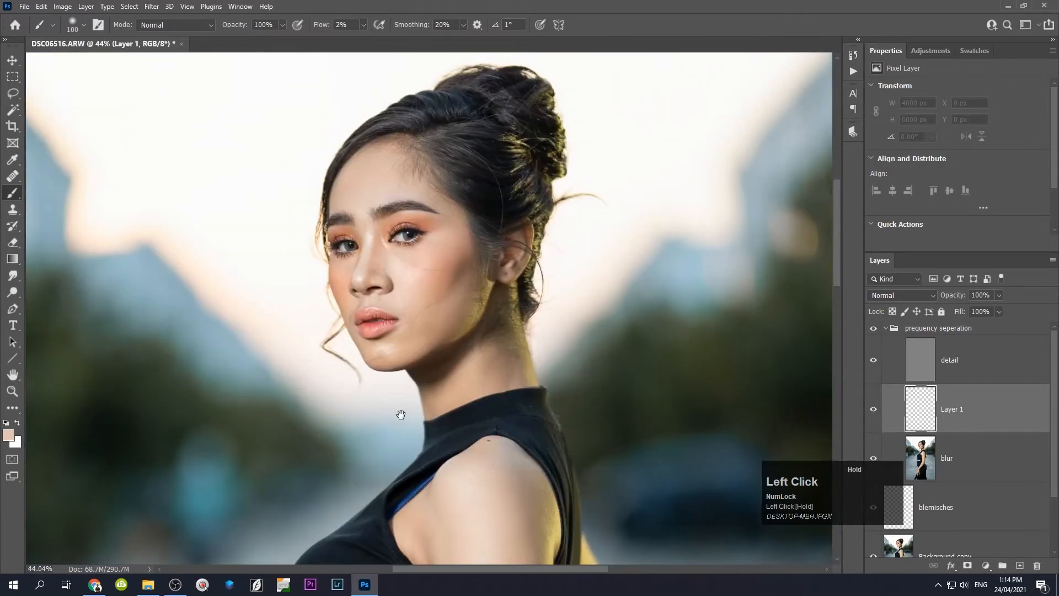
left_click_drag(401, 415, 402, 363)
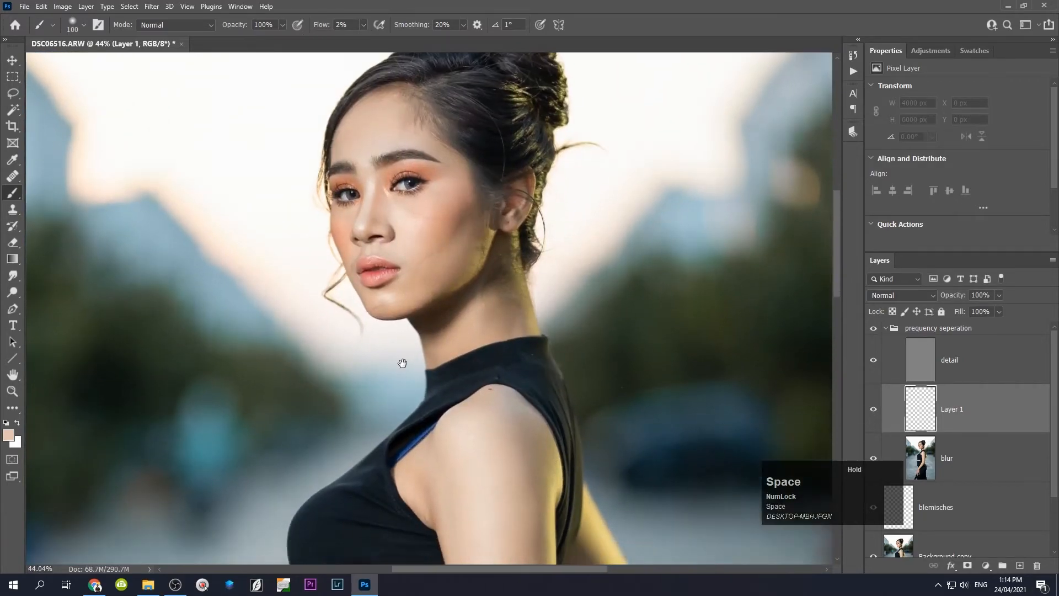
left_click(463, 428, "alt")
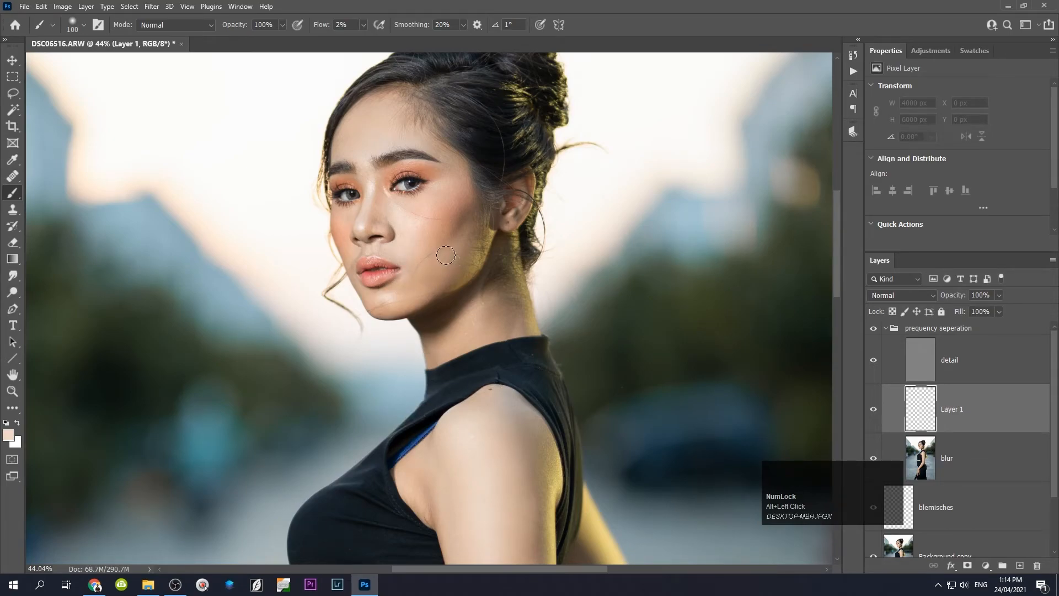
left_click_drag(497, 308, 495, 324)
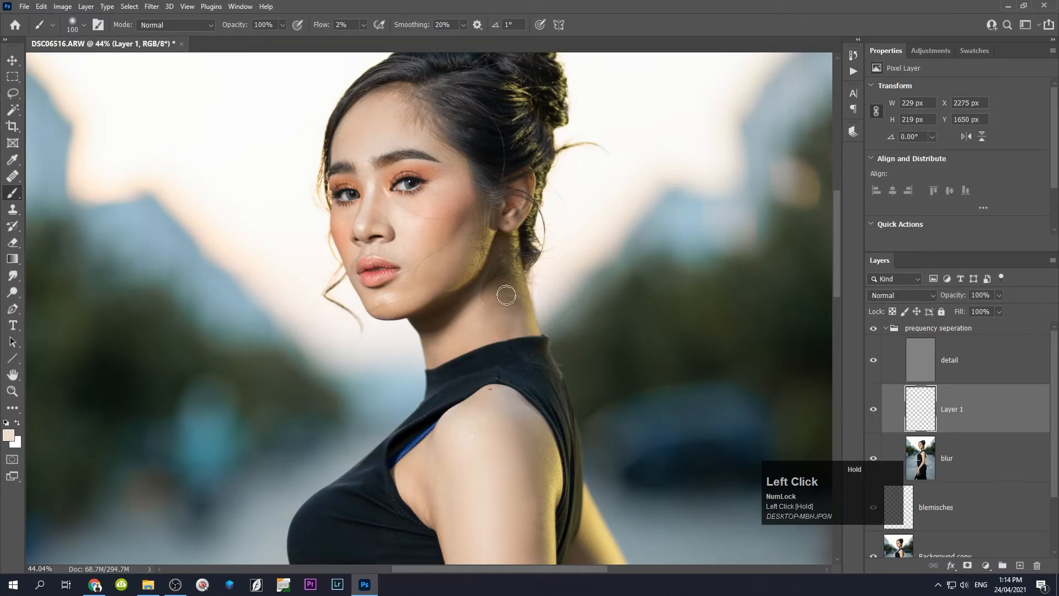
left_click(874, 411)
left_click(873, 411)
- Reduce the brush flow to 1% and softly brighten the forehead with the sampled skin tone
scroll(385, 328, "up", 3)
scroll(385, 328, "up", 1)
left_click_drag(385, 328, 359, 429)
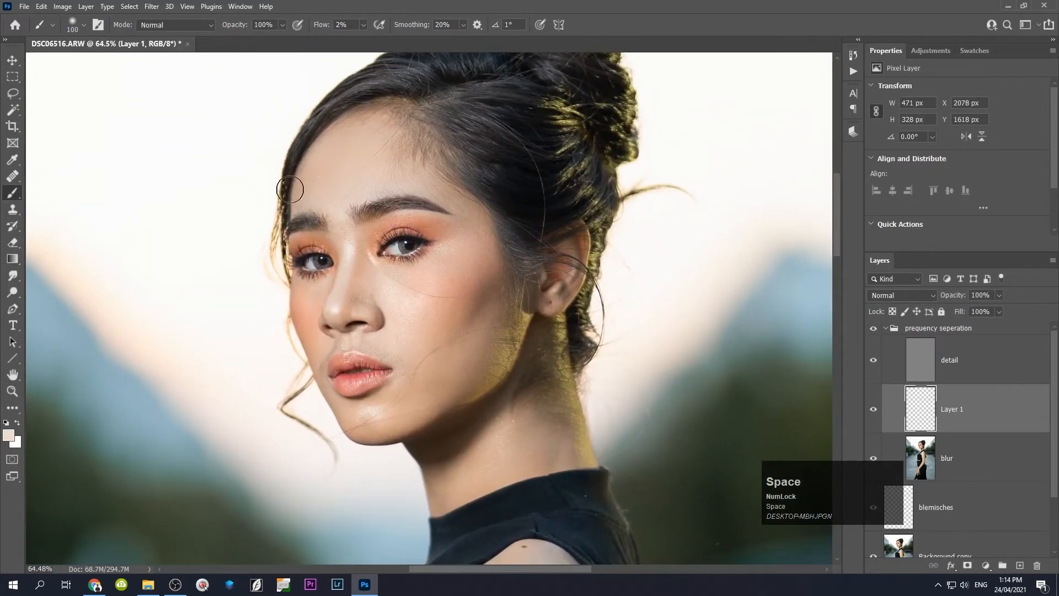
key("bracketright")
left_click(351, 24)
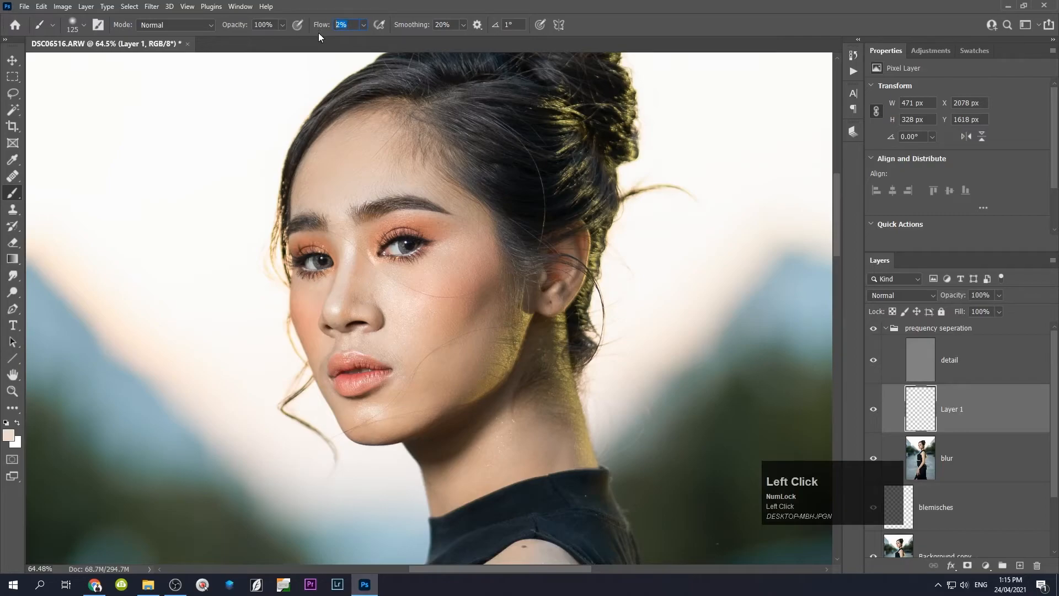
key("Return")
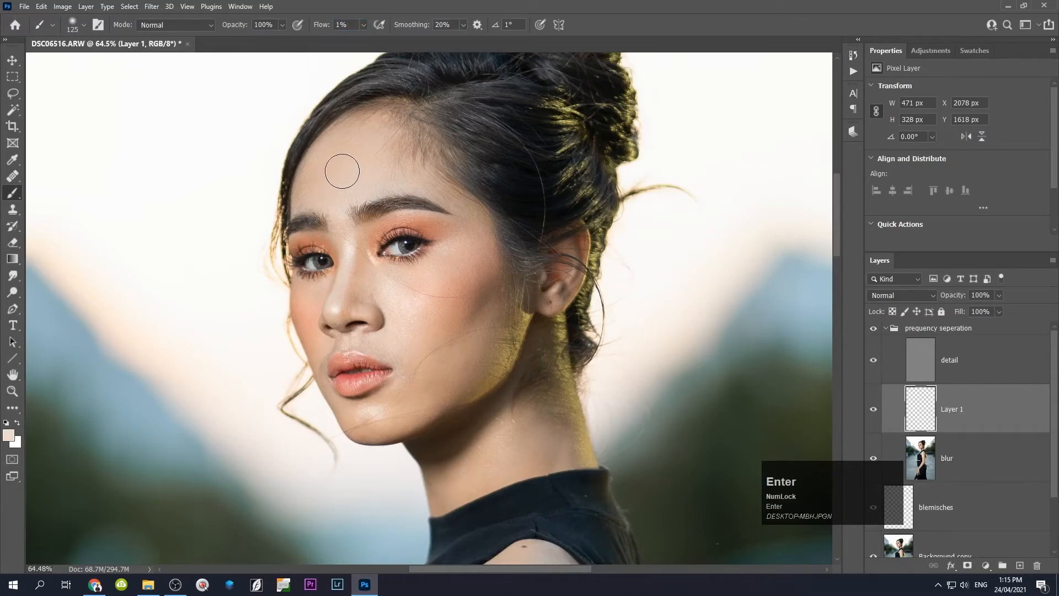
key("bracketleft")
left_click(324, 166)
mouse_move(324, 165)
left_mouse_down()
mouse_move(341, 151)
mouse_move(357, 172)
mouse_move(384, 169)
mouse_move(385, 186)
mouse_move(354, 181)
mouse_move(355, 192)
mouse_move(404, 167)
mouse_move(406, 181)
mouse_move(377, 155)
mouse_move(415, 150)
mouse_move(359, 136)
left_mouse_up()
- Brighten the nose from its bridge to its tip with a small brush of about 70 px
key("bracketleft")
left_click(341, 318)
key("bracketright")
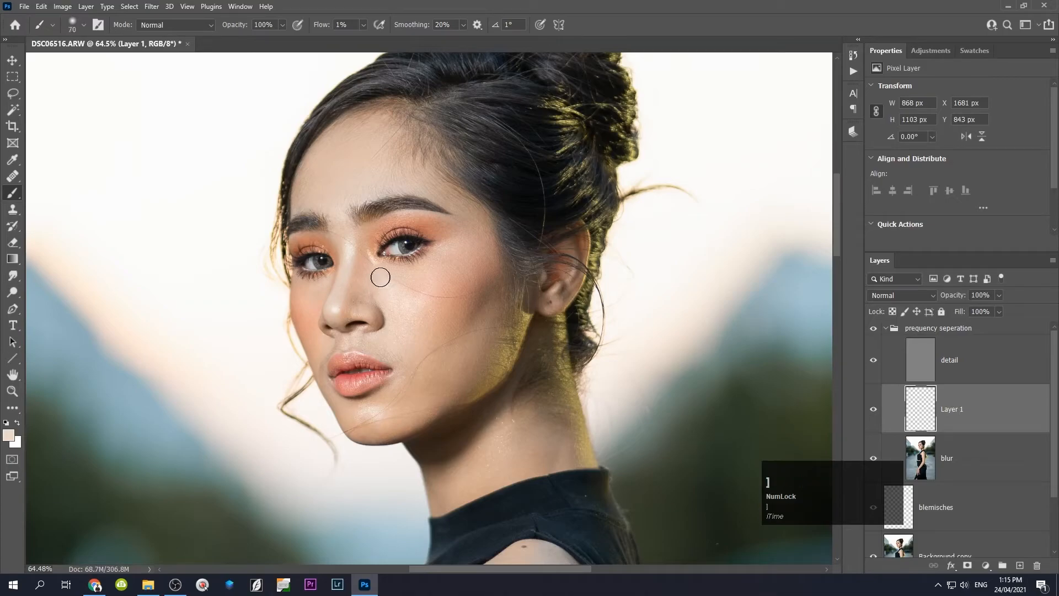
left_click(350, 296)
mouse_move(355, 295)
left_mouse_down()
mouse_move(383, 335)
mouse_move(333, 346)
left_mouse_up()
- Enlarge the brush and even out the skin tone on the near cheek, the jaw, the chin and under the eye
key("bracketright")
key("bracketright")
mouse_move(405, 304)
left_mouse_down()
mouse_move(416, 331)
mouse_move(421, 323)
left_mouse_up()
mouse_move(462, 227)
left_mouse_down()
mouse_move(439, 292)
mouse_move(387, 340)
mouse_move(479, 260)
mouse_move(449, 324)
mouse_move(510, 337)
mouse_move(501, 322)
mouse_move(420, 389)
mouse_move(454, 360)
left_mouse_up()
mouse_move(382, 421)
left_mouse_down()
mouse_move(341, 416)
mouse_move(360, 425)
mouse_move(344, 425)
mouse_move(412, 379)
mouse_move(406, 366)
mouse_move(382, 411)
mouse_move(356, 424)
mouse_move(421, 364)
mouse_move(400, 310)
mouse_move(420, 333)
mouse_move(418, 299)
mouse_move(441, 347)
mouse_move(410, 353)
mouse_move(476, 350)
mouse_move(414, 342)
left_mouse_up()
left_click_drag(396, 269, 409, 307)
- Refine the light on the lower forehead and nose bridge with progressively smaller brushes, down to 60 px
key("bracketleft")
key("bracketleft")
mouse_move(333, 186)
left_mouse_down()
mouse_move(300, 196)
mouse_move(360, 121)
mouse_move(327, 178)
mouse_move(410, 170)
left_mouse_up()
key("bracketleft")
key("bracketleft")
mouse_move(349, 243)
left_mouse_down()
mouse_move(342, 257)
mouse_move(369, 279)
left_mouse_up()
key("bracketleft")
key("bracketleft")
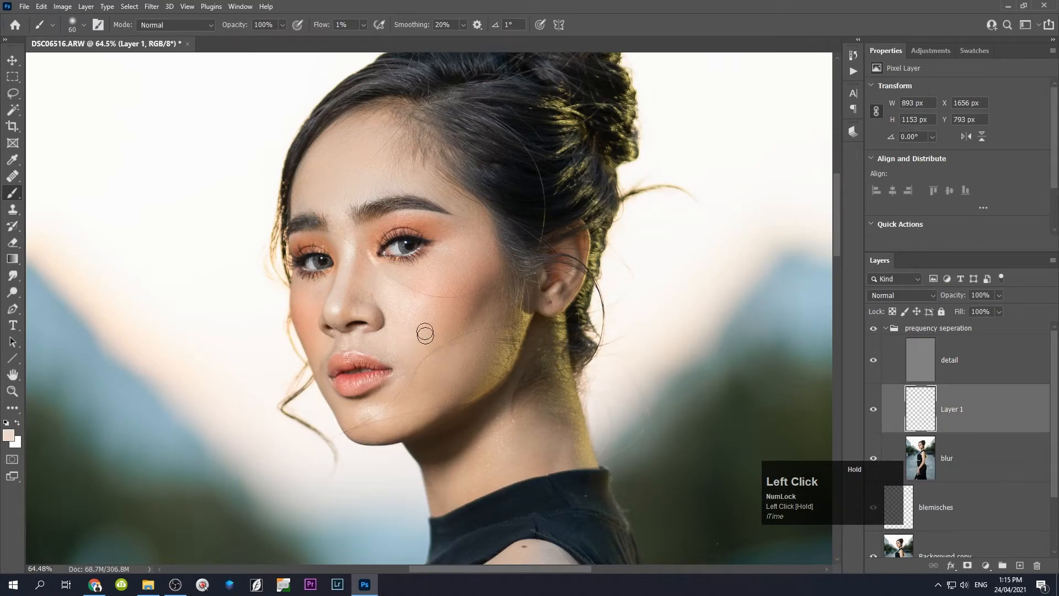
- Brighten the neck shadow with a 90 px brush and compare the image with Layer 1 hidden and shown
key("bracketright")
key("bracketright")
key("bracketright")
left_click_drag(508, 445, 516, 447)
left_click(874, 409)
left_click(873, 409)
left_click(873, 410)
- Examine the painted skin tones on the face and the whole figure at several magnifications
scroll(629, 361, "down", 6)
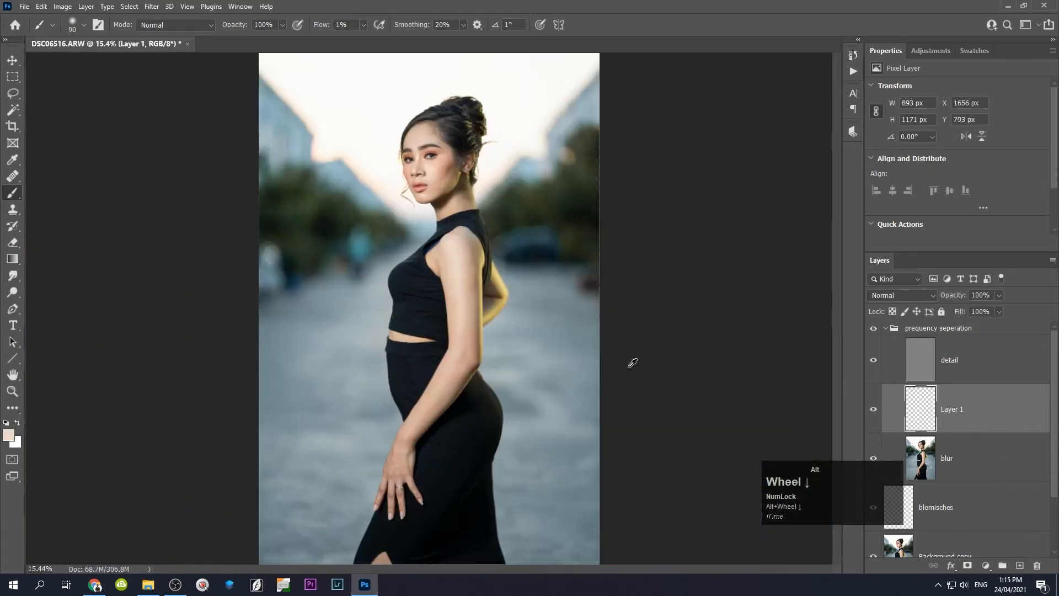
scroll(538, 324, "up", 1)
scroll(538, 324, "down", 1)
scroll(462, 282, "up", 1)
scroll(462, 282, "up", 3)
scroll(463, 282, "down", 4)
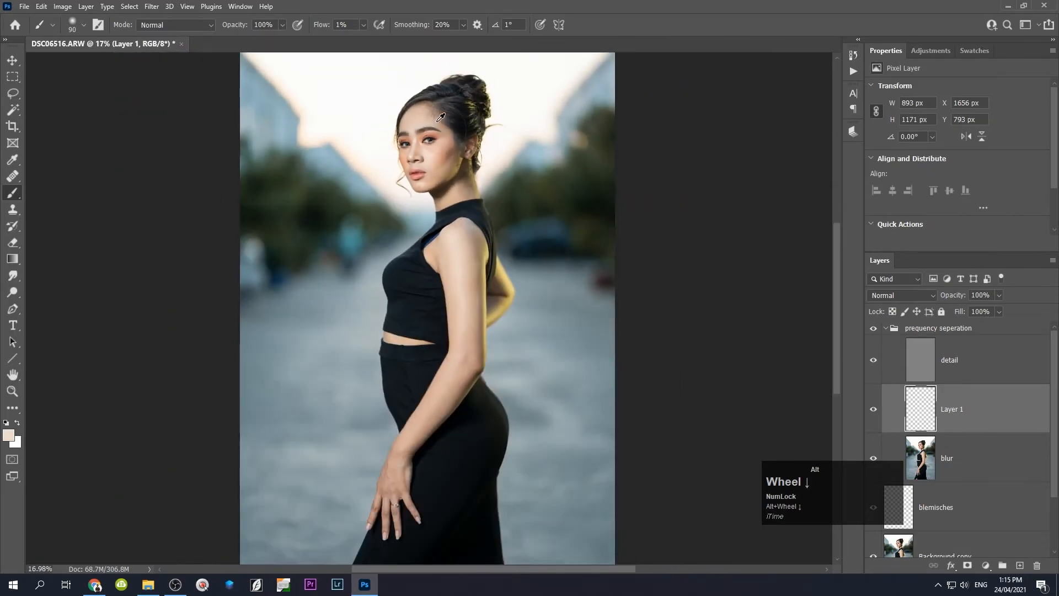
scroll(439, 116, "up", 2)
scroll(439, 110, "down", 1)
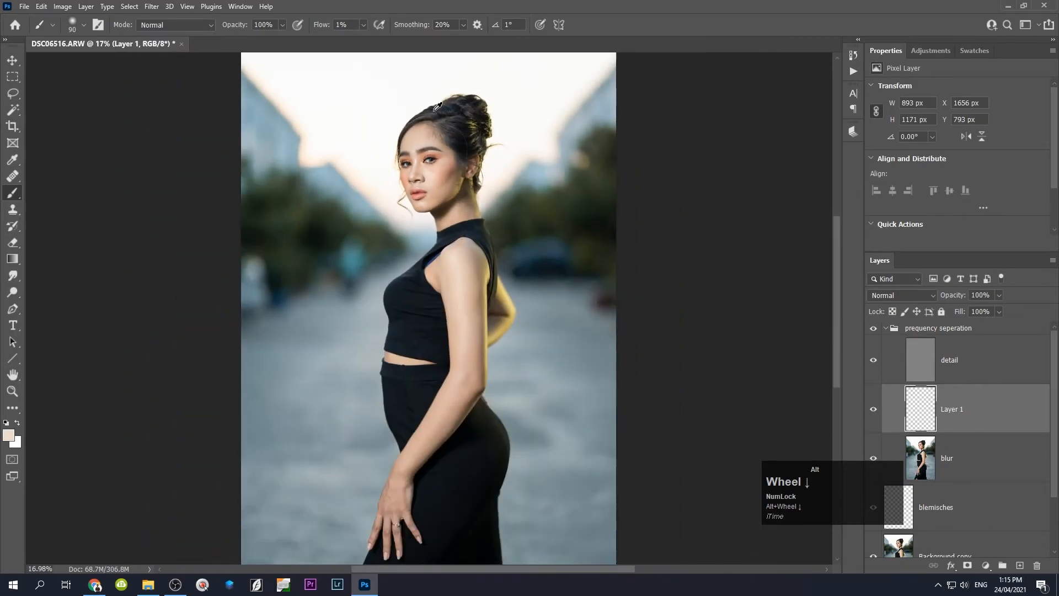
scroll(437, 106, "up", 1)
scroll(437, 106, "down", 1)
scroll(438, 107, "down", 1)
scroll(439, 109, "up", 1)
scroll(438, 109, "down", 1)
scroll(438, 110, "up", 1)
scroll(442, 145, "up", 8)
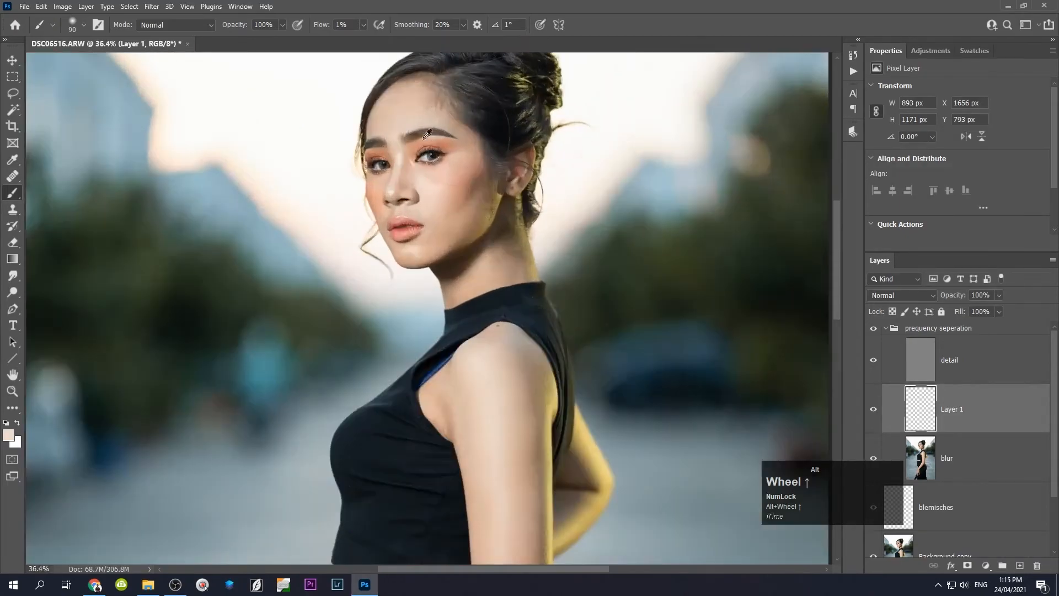
scroll(427, 122, "down", 8)
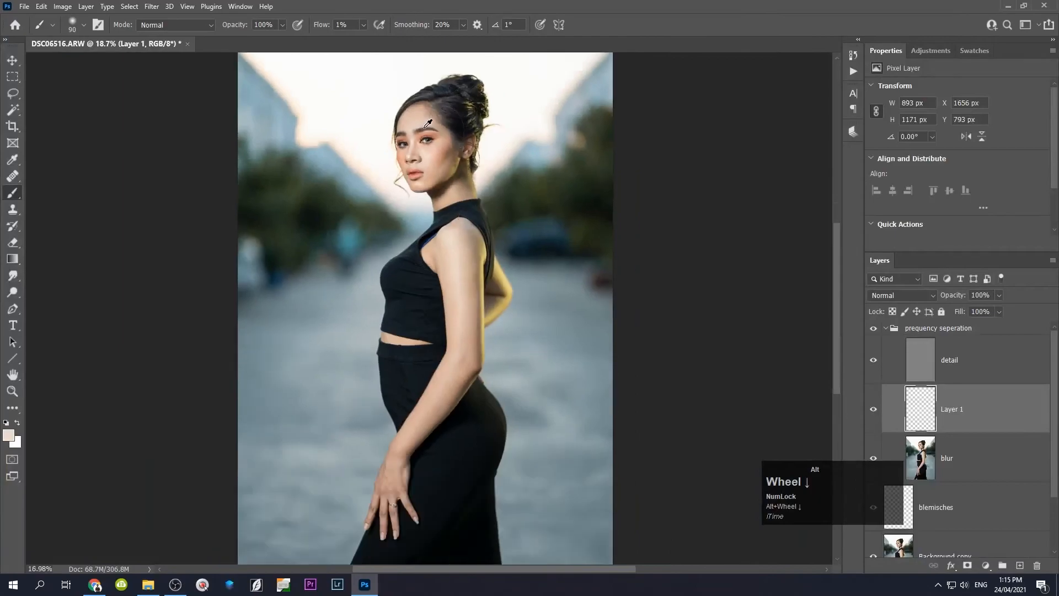
scroll(433, 130, "up", 1)
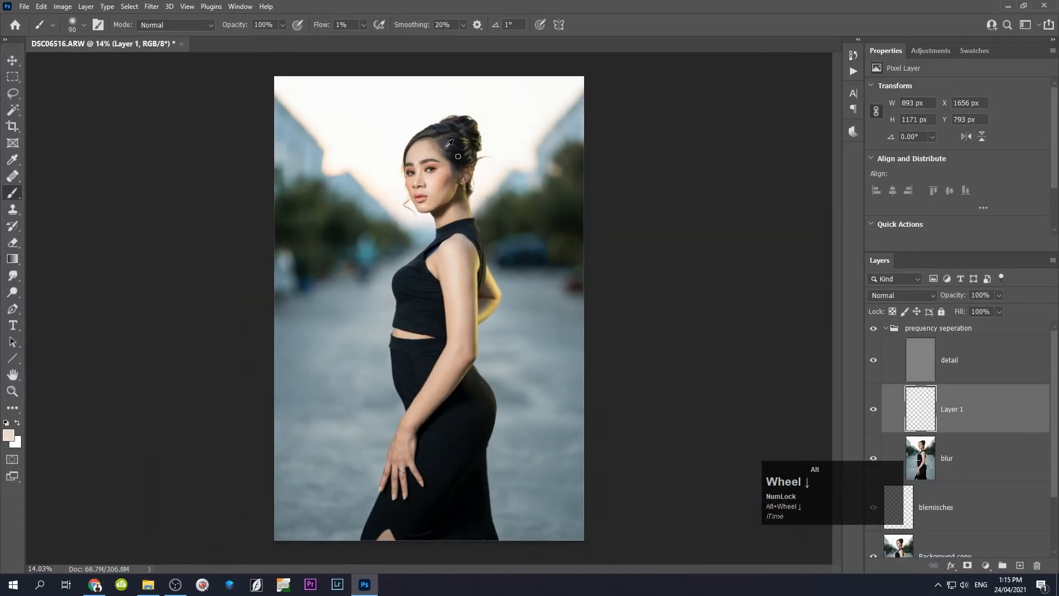
- Compare the face close up with the whole frequency separation group hidden and shown
left_click(937, 348)
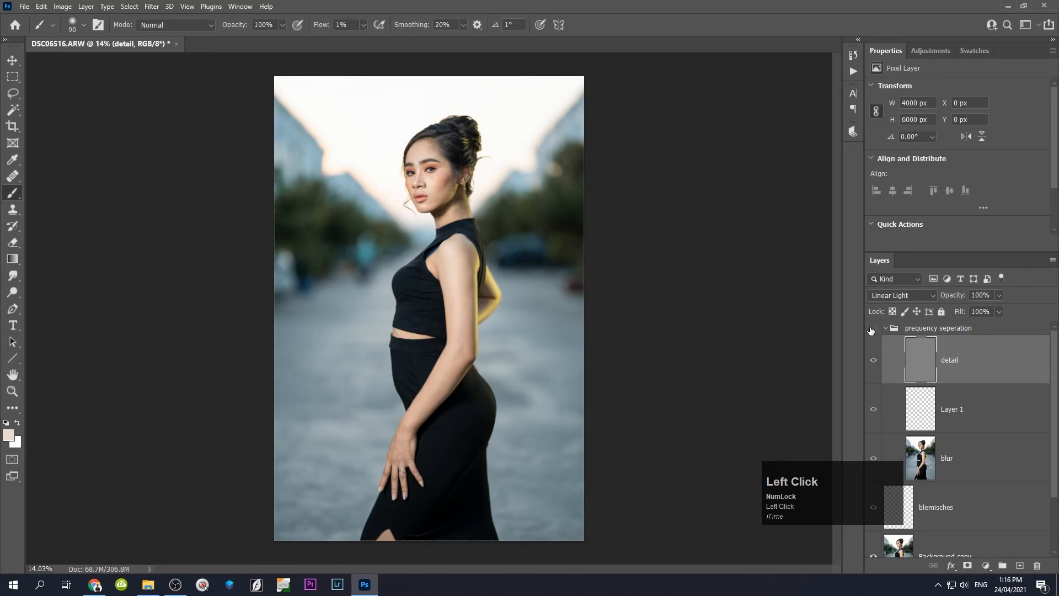
scroll(502, 182, "up", 8)
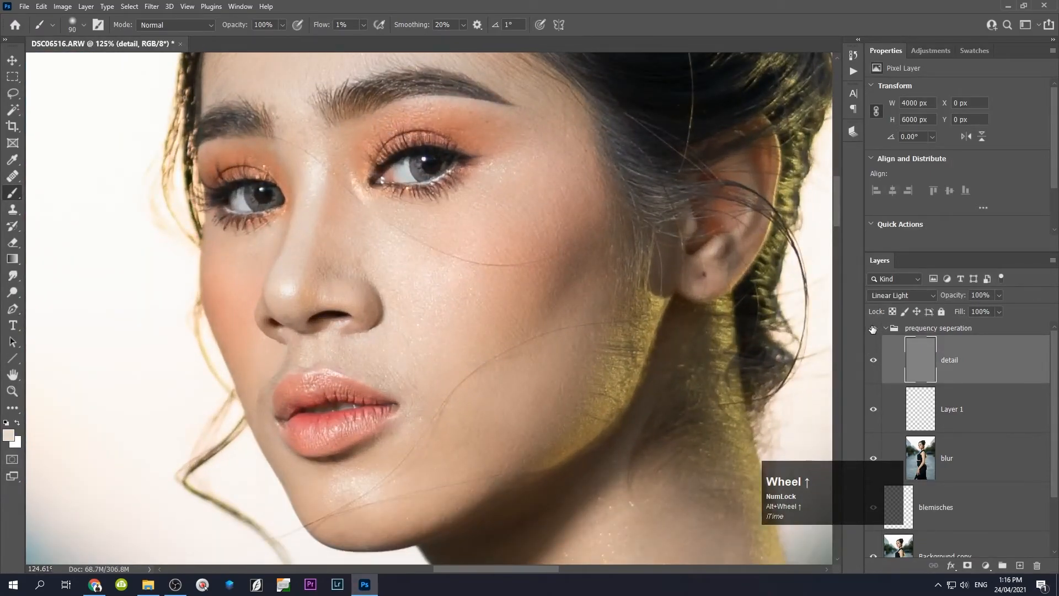
left_click(873, 329)
left_click(873, 329)
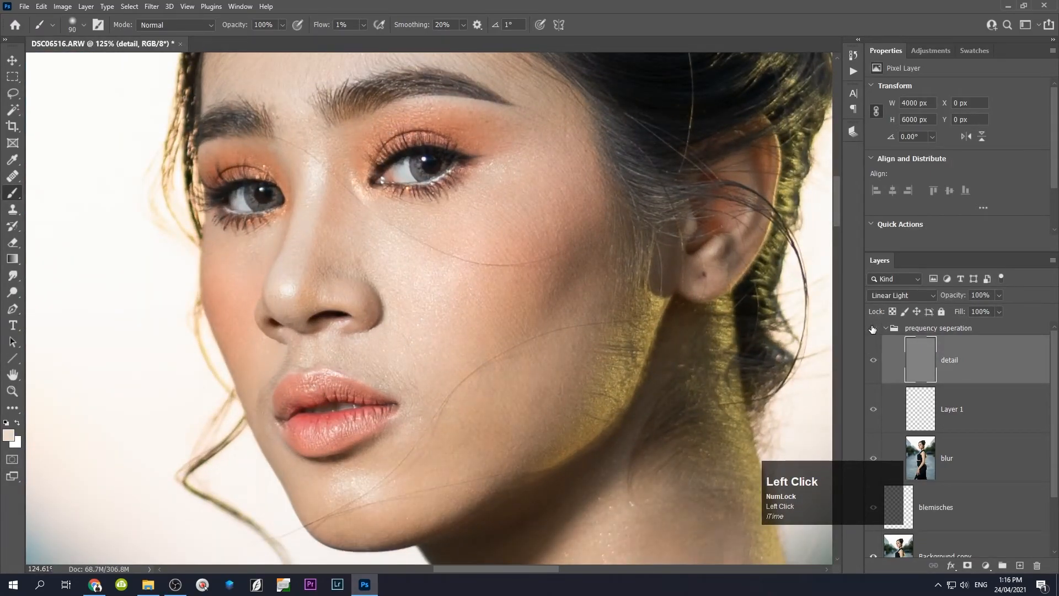
left_click(873, 329)
scroll(596, 329, "down", 10)
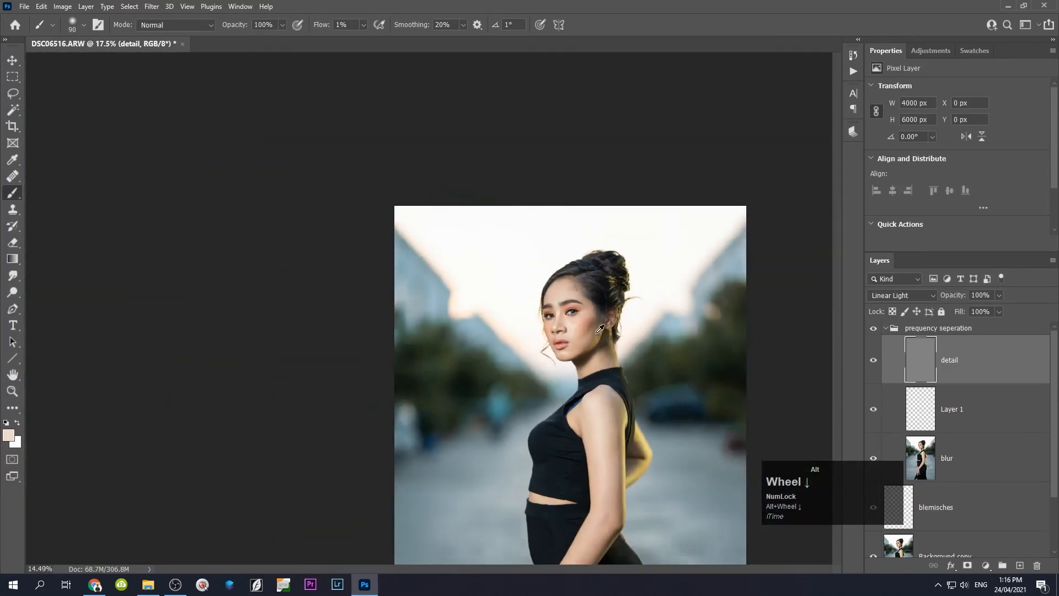
scroll(602, 328, "up", 3)
- Collapse the frequency separation group, add a new layer above it and stamp all visible layers into it
left_click(887, 330)
scroll(768, 354, "up", 1)
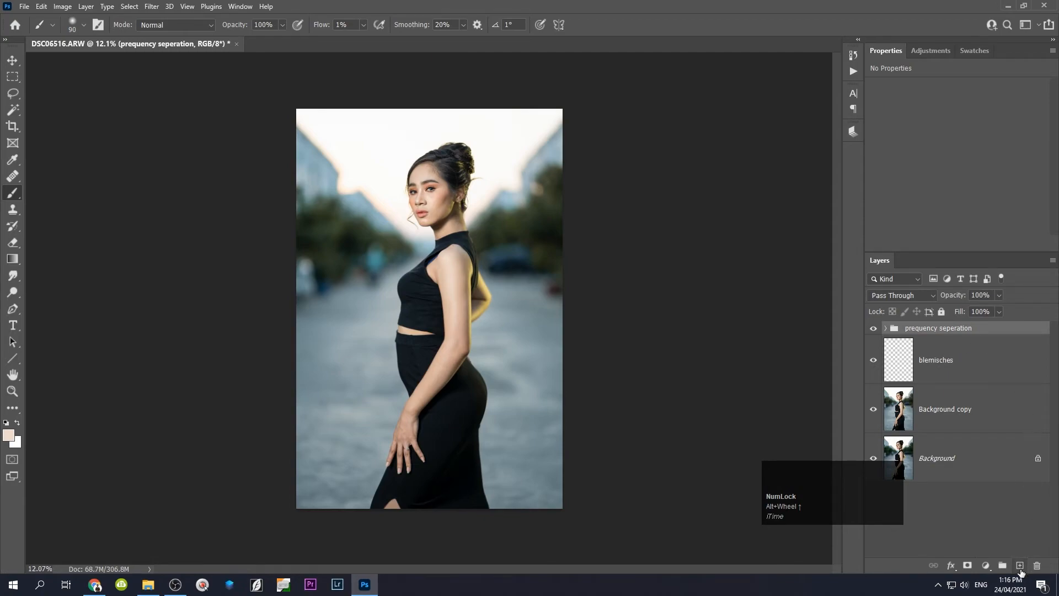
left_click(1020, 566)
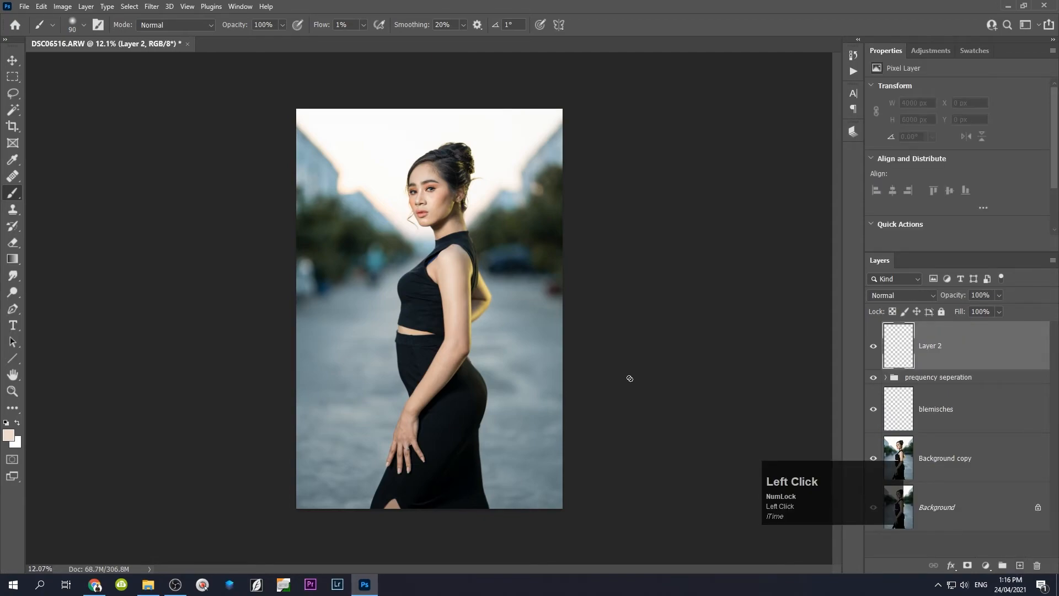
key("ctrl+shift+alt+e")
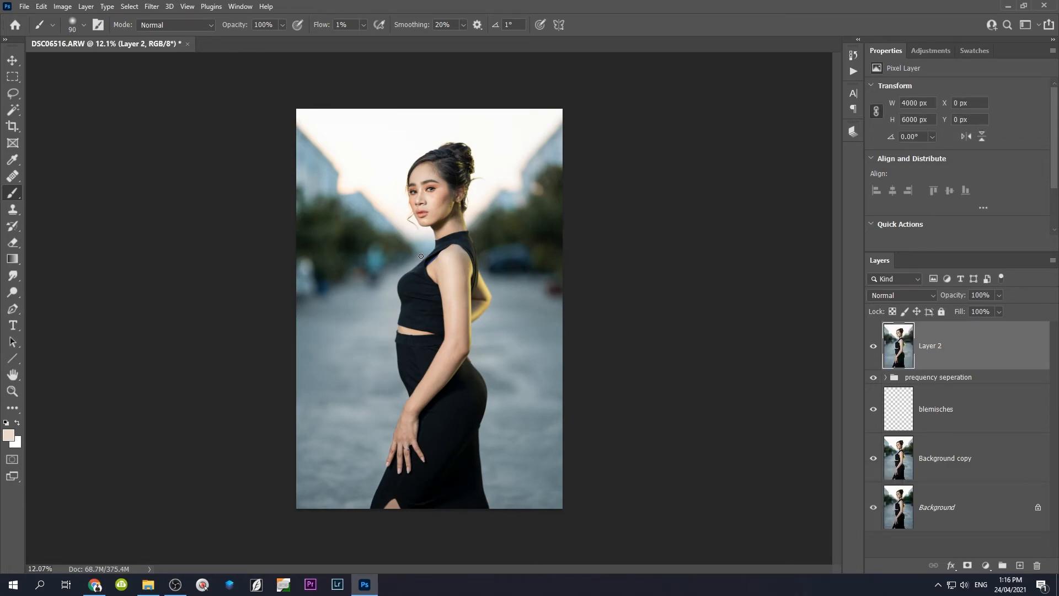
- Open the stamped layer in the Camera Raw Filter with the full figure in view
key("ctrl+shift+a")
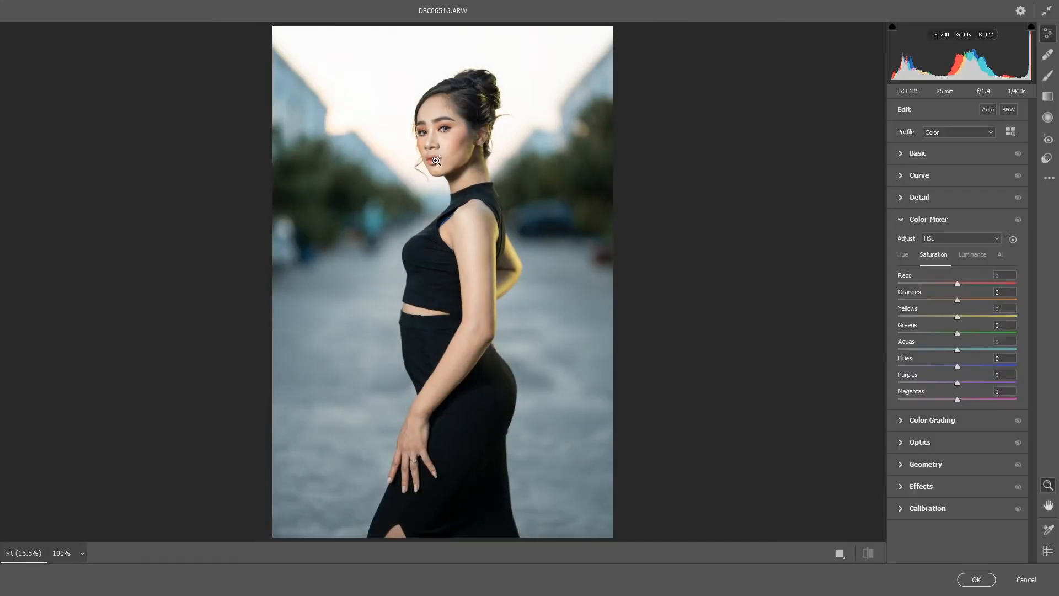
left_click(438, 116)
mouse_move(540, 105)
left_mouse_down()
mouse_move(575, 106)
mouse_move(532, 108)
left_mouse_up()
key("space")
left_click_drag(525, 165, 482, 275)
scroll(482, 274, "up", 5, "alt")
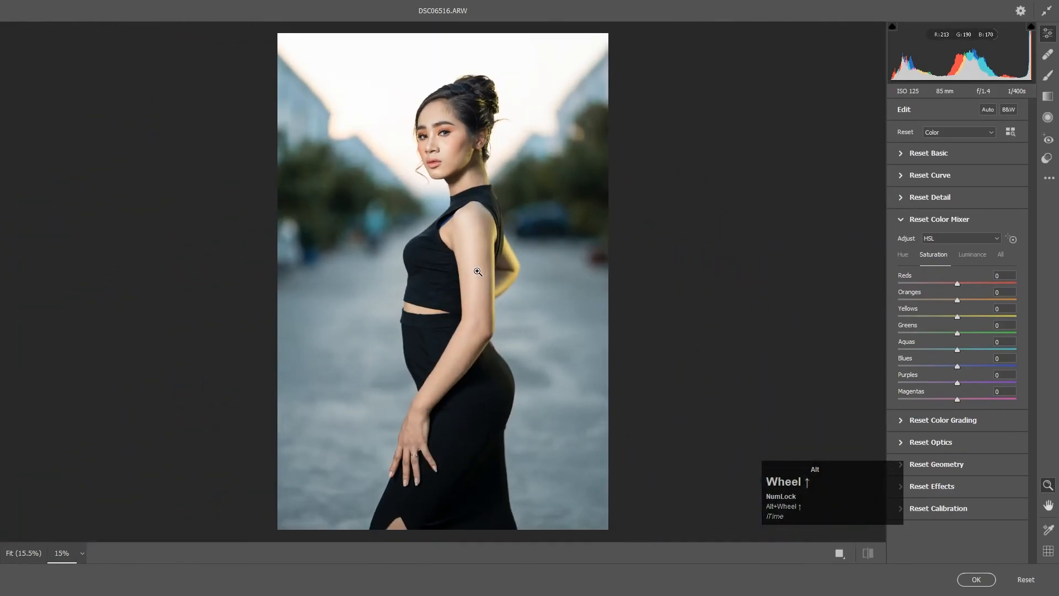
- Place an oval radial filter around the head with reset edits and set its exposure to +0.15
left_click(1048, 117)
left_click(1015, 220)
left_click_drag(442, 131, 500, 177)
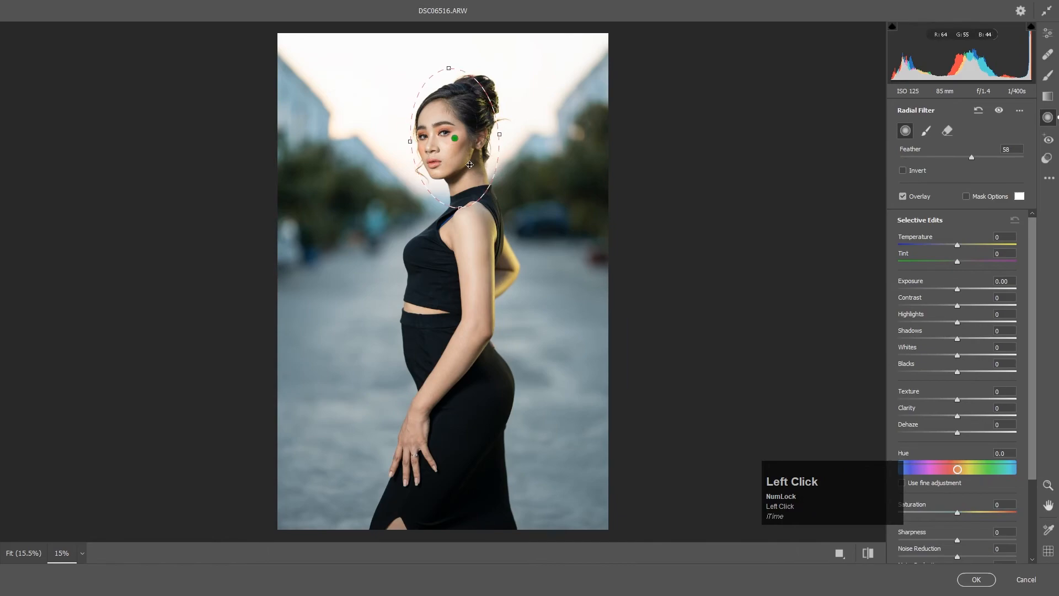
left_click_drag(958, 292, 961, 291)
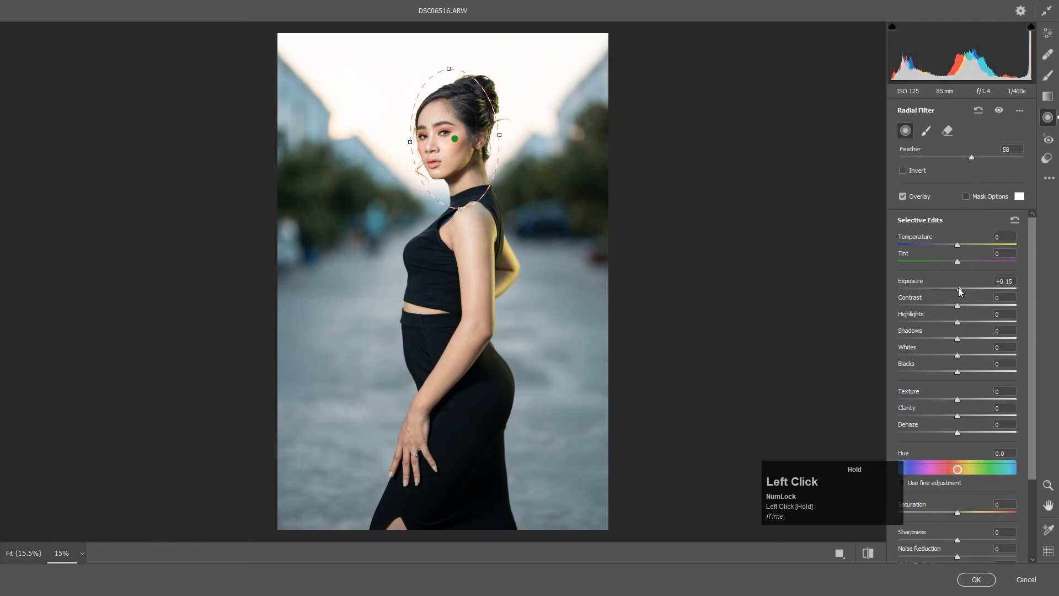
key("Return")
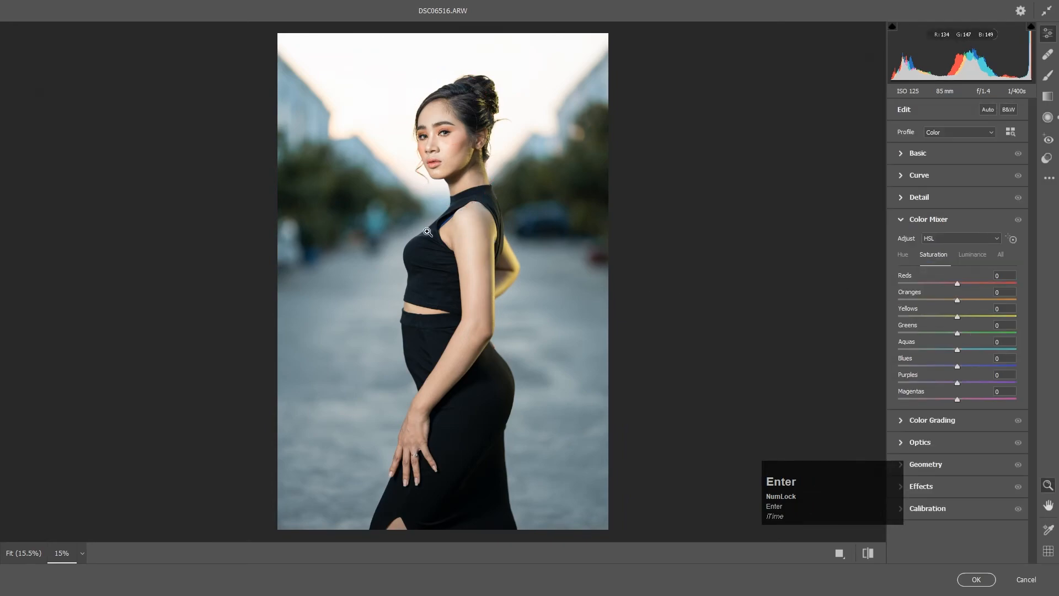
- Place a large oval radial filter around the whole figure, inverted with reset edits, set its whites to -12 and apply the filter
left_click(1048, 117)
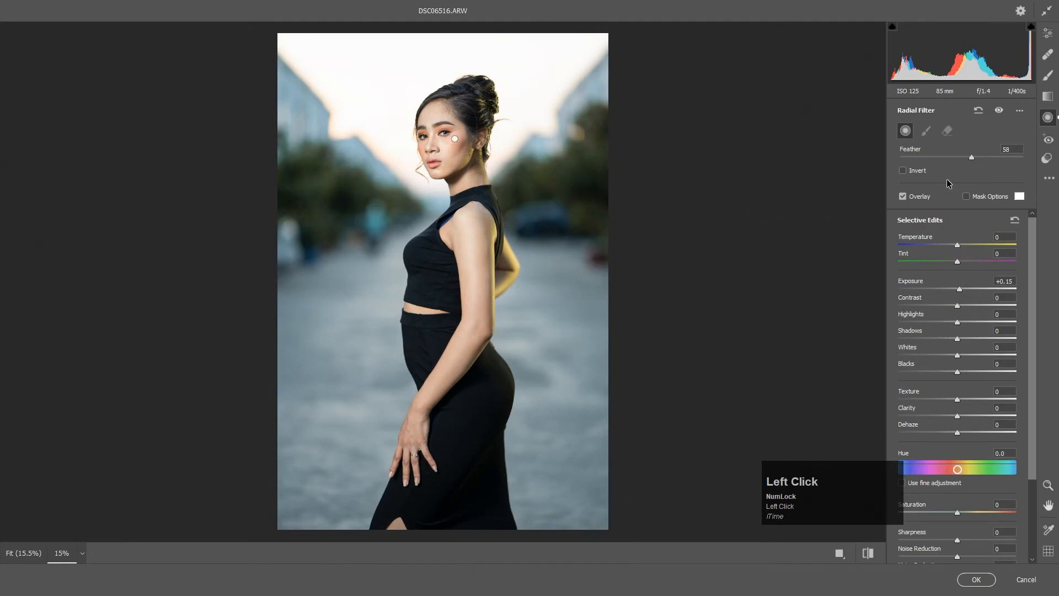
left_click(903, 171)
left_click(1014, 220)
left_click_drag(426, 258, 518, 424)
left_click_drag(448, 334, 469, 360)
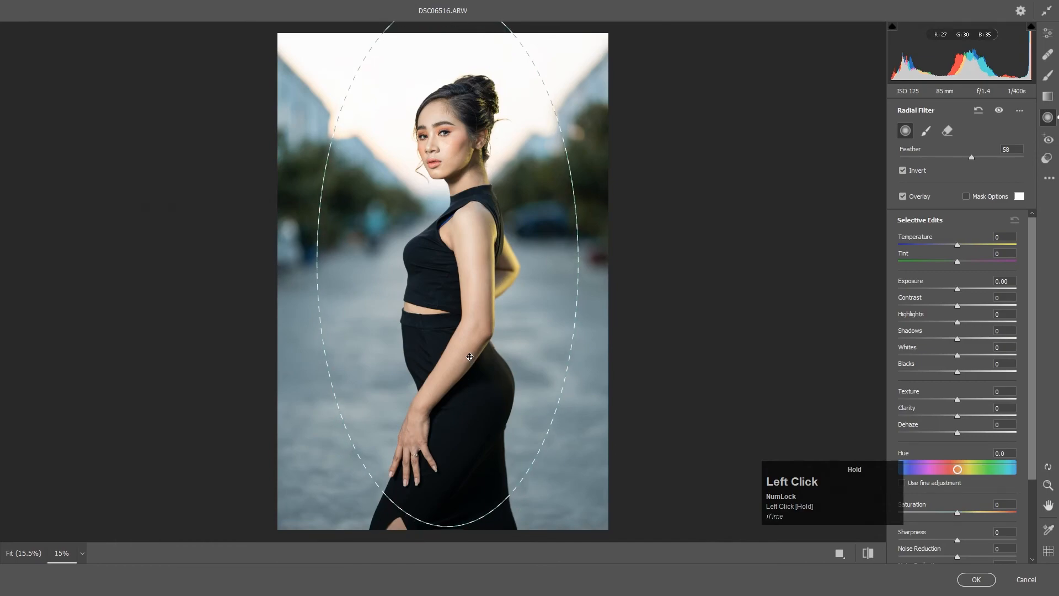
left_click_drag(958, 358, 950, 357)
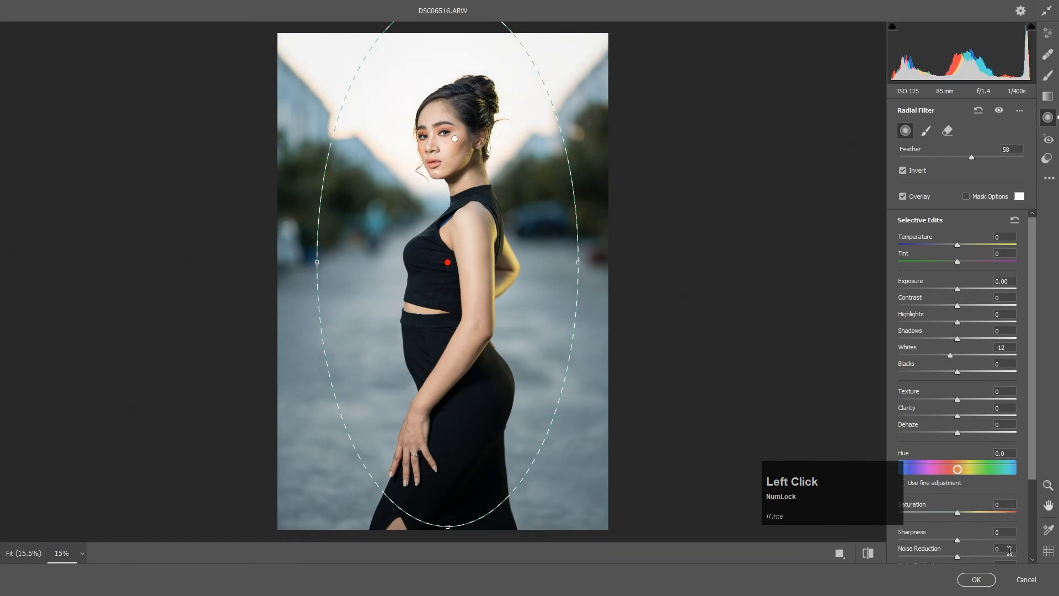
left_click(972, 580)
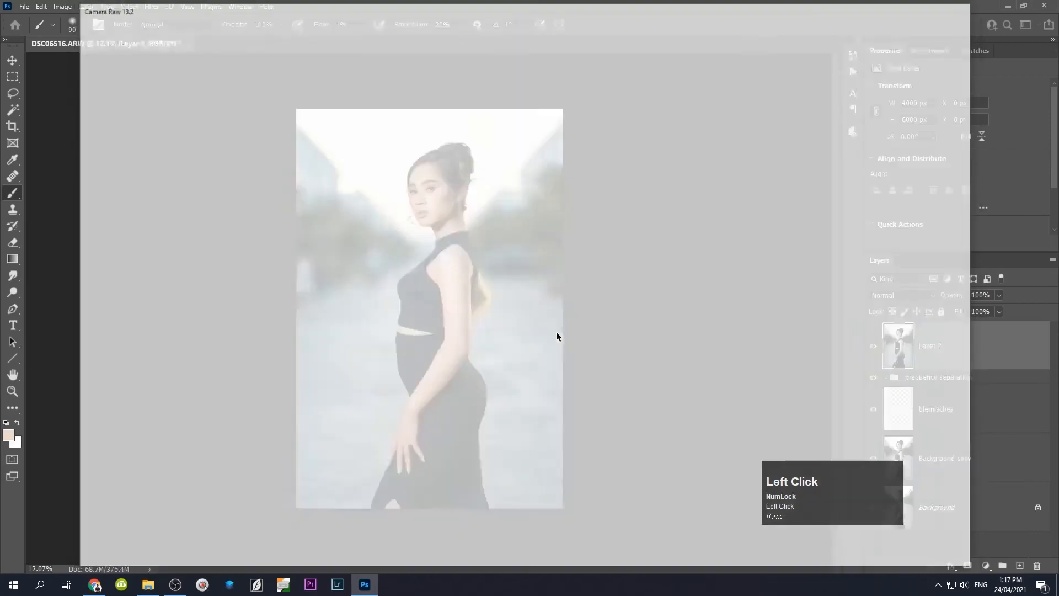
- Apply Color Balance to the stamped layer, shifting its midtones towards red and slightly towards yellow
scroll(455, 273, "down", 1)
scroll(455, 271, "up", 2)
scroll(456, 267, "down", 1)
scroll(448, 183, "up", 1)
scroll(445, 185, "down", 1)
key("ctrl+b")
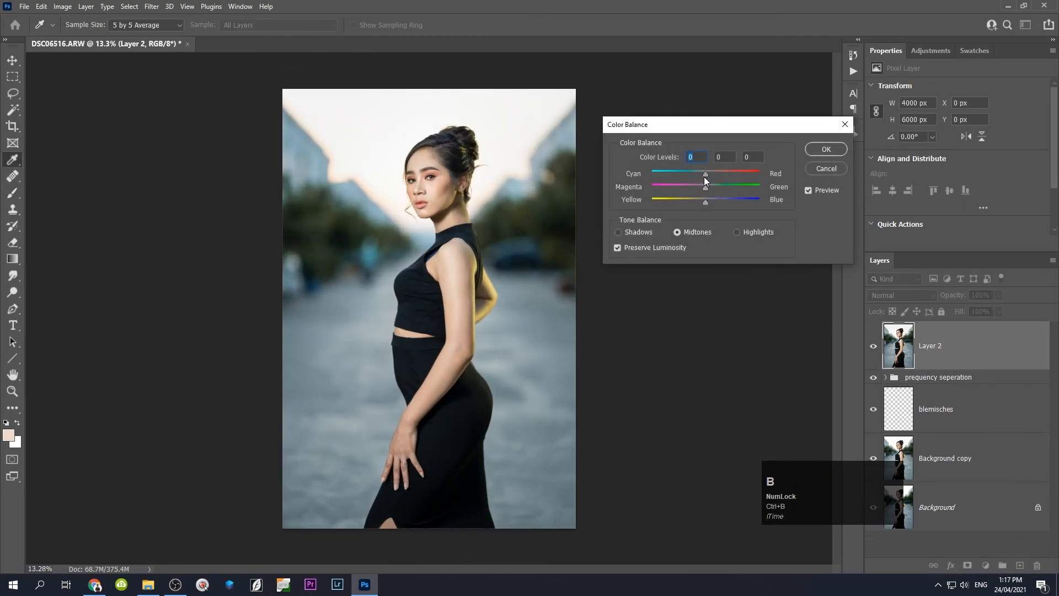
left_click_drag(705, 172, 709, 173)
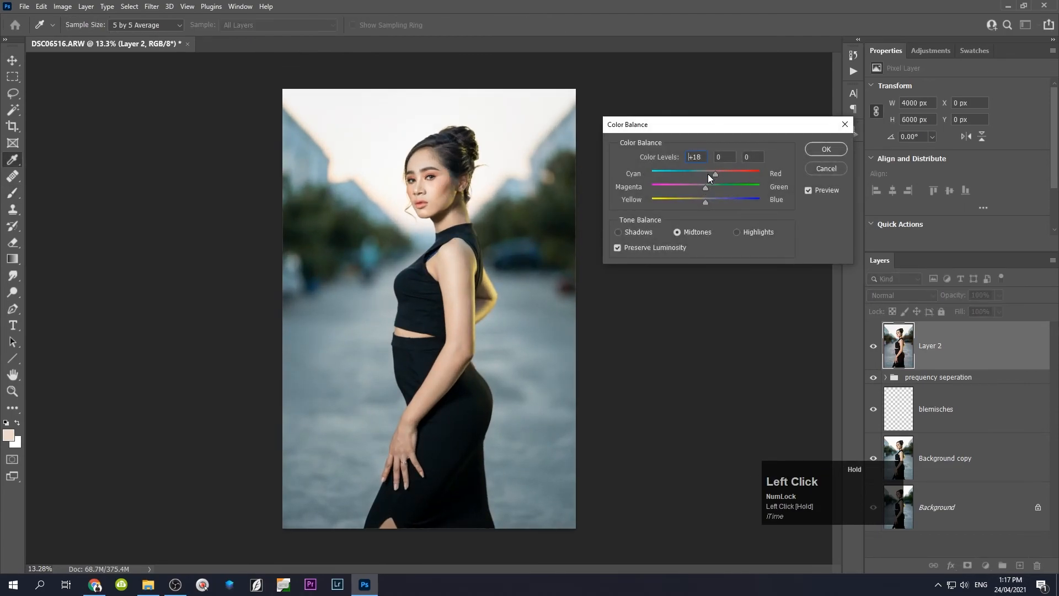
left_click_drag(710, 176, 710, 176)
left_click_drag(717, 174, 713, 175)
left_click_drag(707, 174, 709, 175)
left_click_drag(704, 202, 694, 203)
left_click_drag(703, 202, 702, 202)
left_click(820, 150)
- Examine the retouched face close up and the overall colour balance of the full figure
scroll(436, 157, "up", 10)
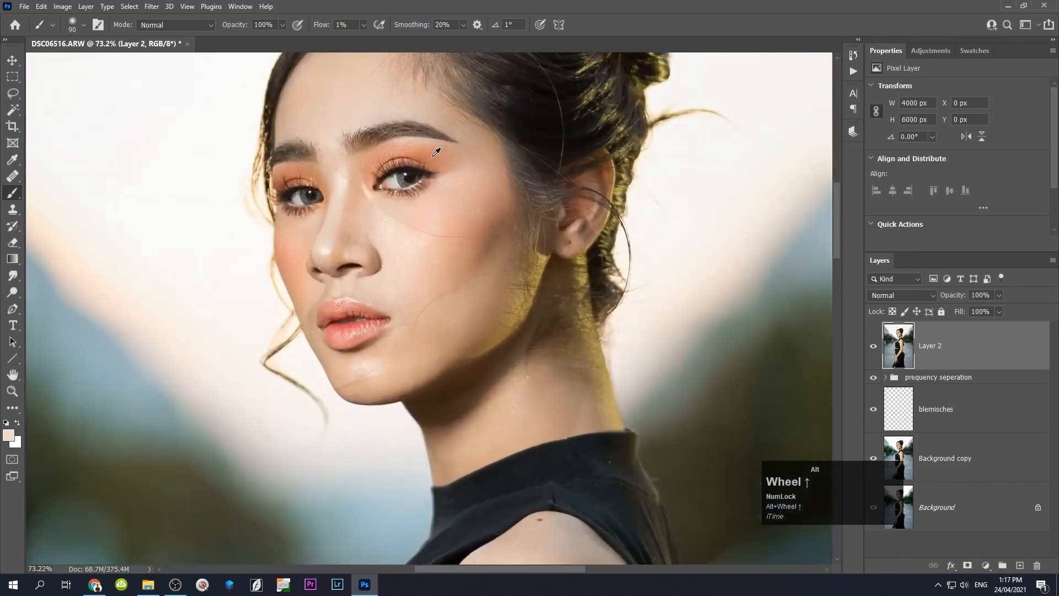
scroll(437, 152, "down", 6)
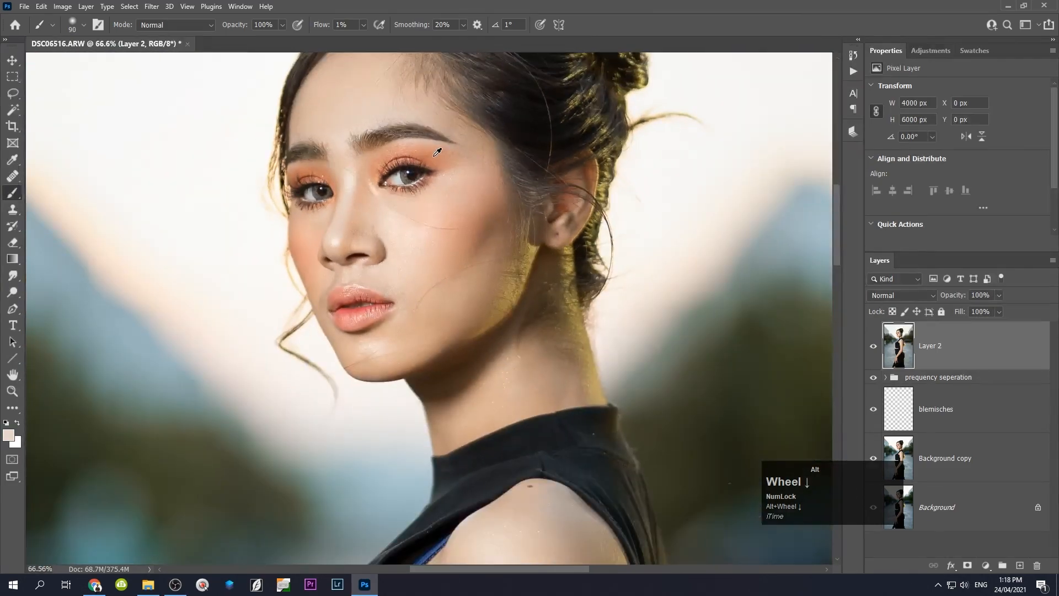
scroll(438, 151, "up", 5)
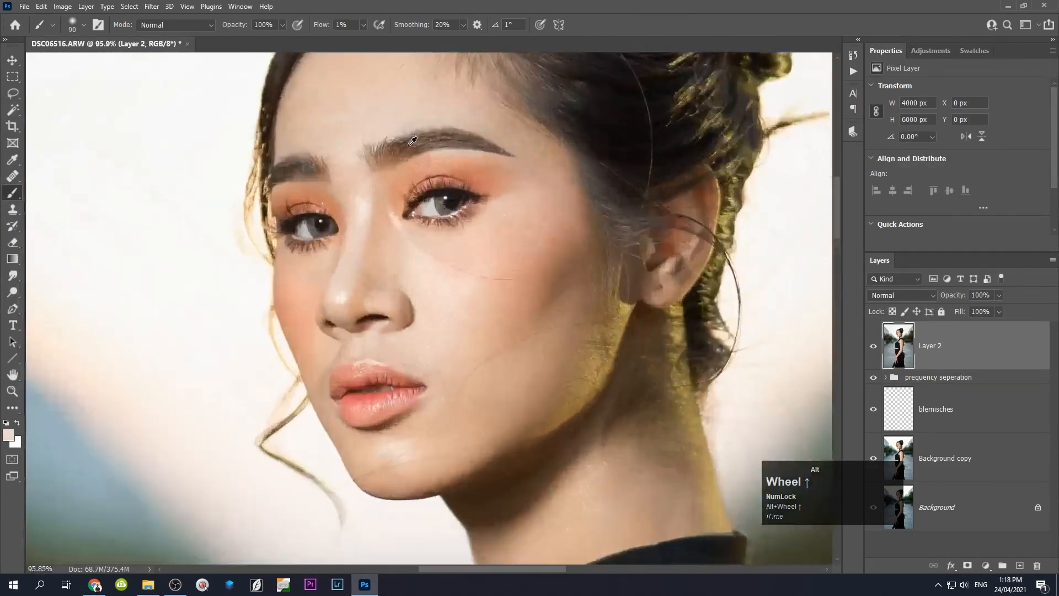
scroll(421, 142, "down", 9)
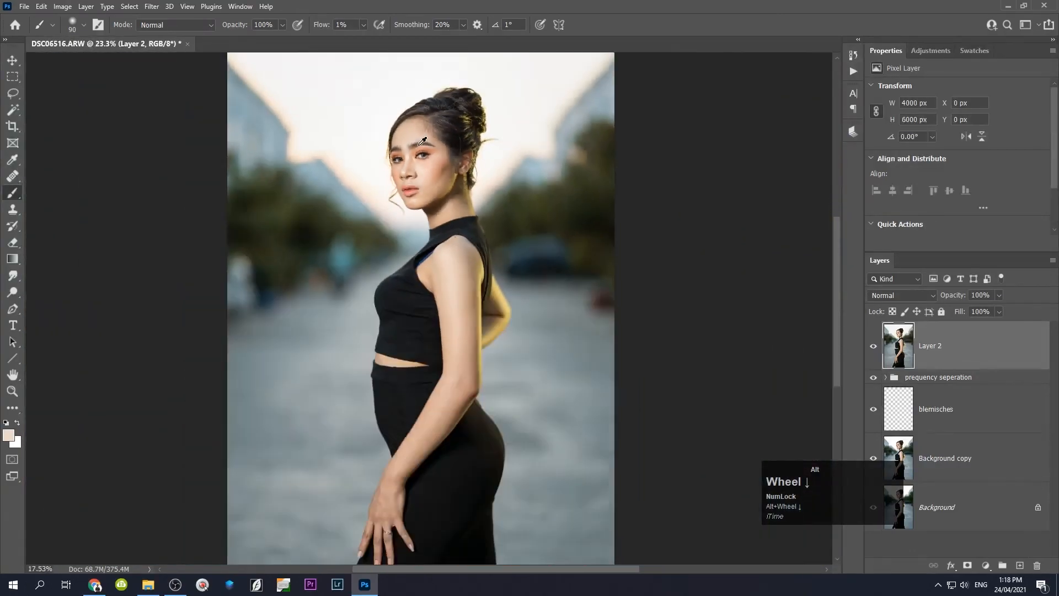
scroll(422, 141, "up", 1)
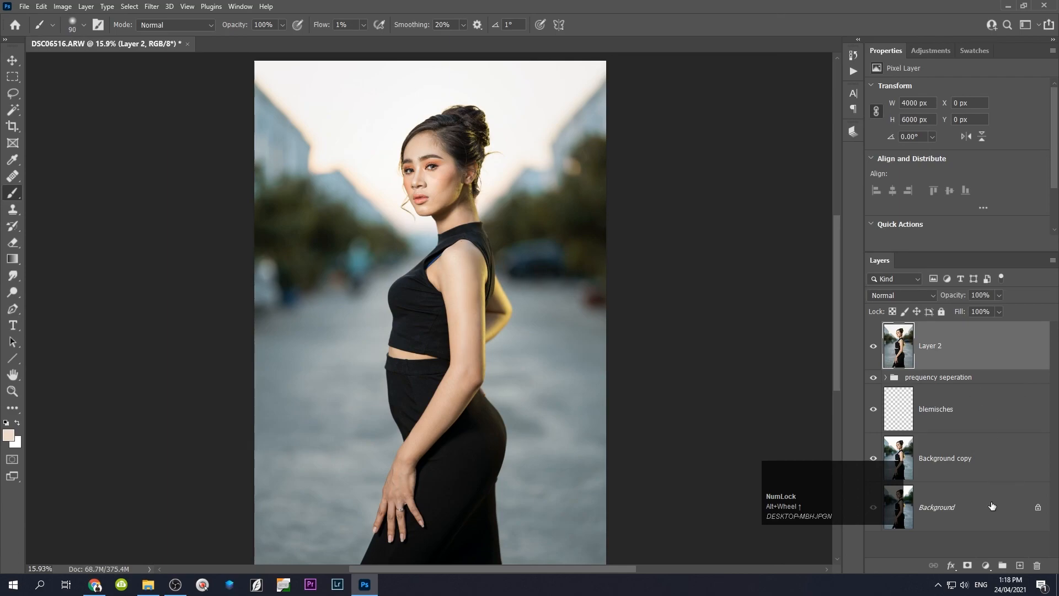
- Group all layers from the stamped layer down to the Background copy, leaving the Background outside the group
key("shift")
left_click(993, 460, "shift")
key("ctrl+g")
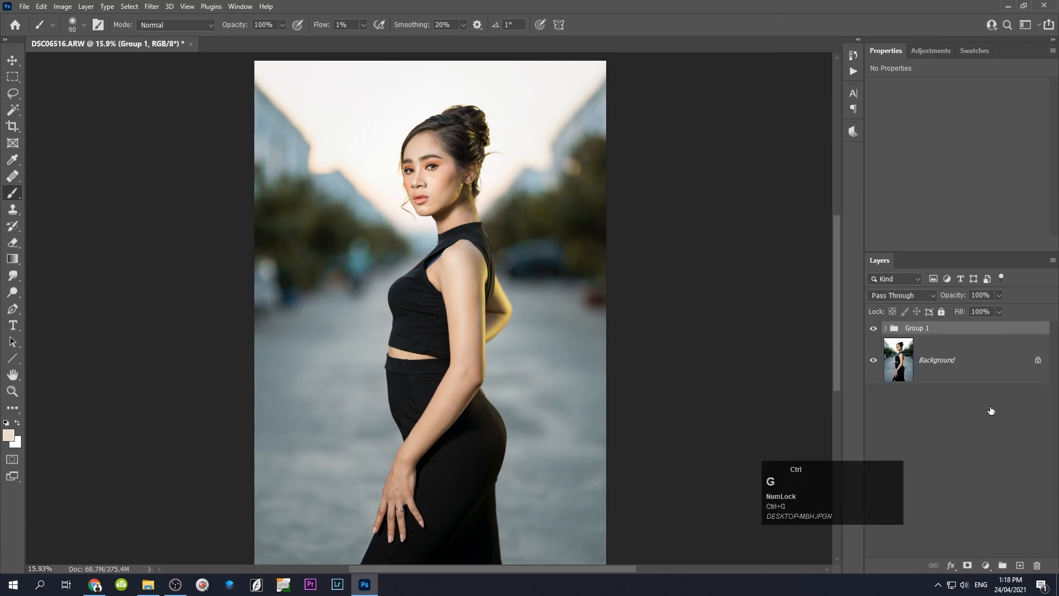
- Compare the photo before and after retouching by hiding and showing the new group several times
left_click(873, 329)
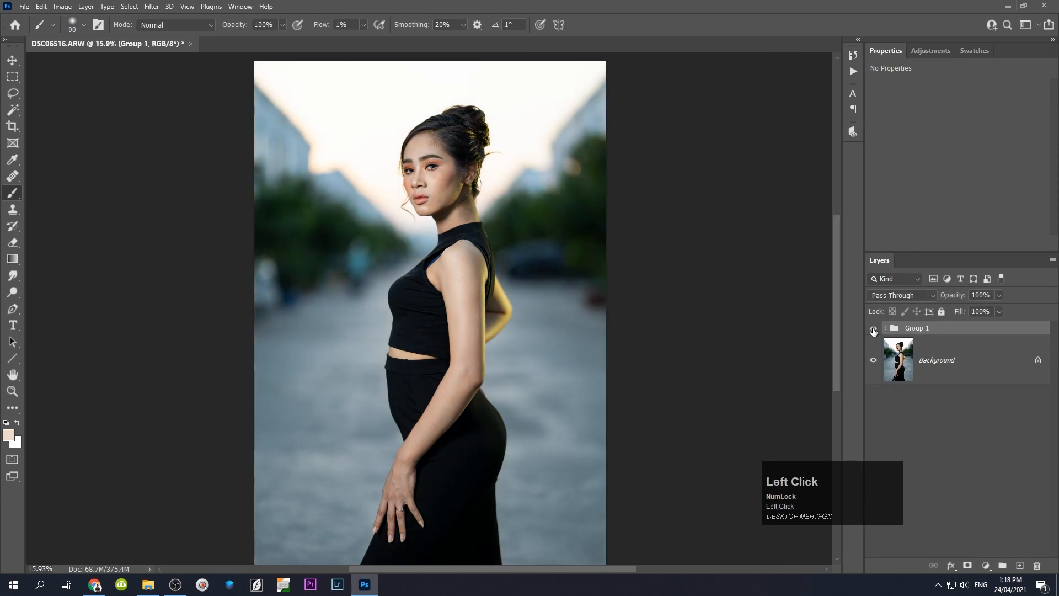
left_click(874, 329)
left_click(873, 330)
left_click(873, 329)
left_click(874, 330)
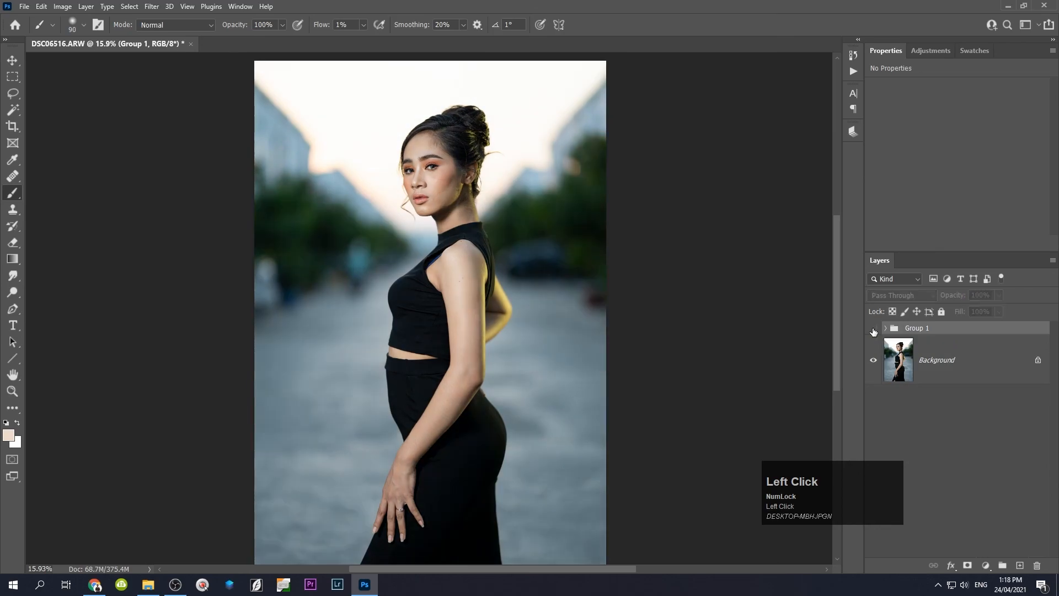
left_click(874, 329)
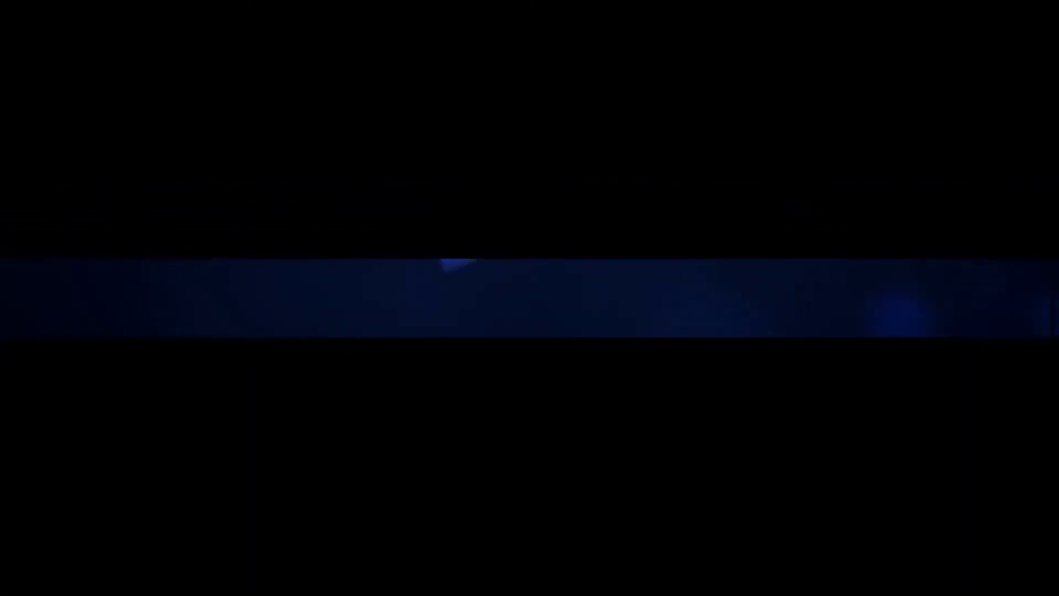